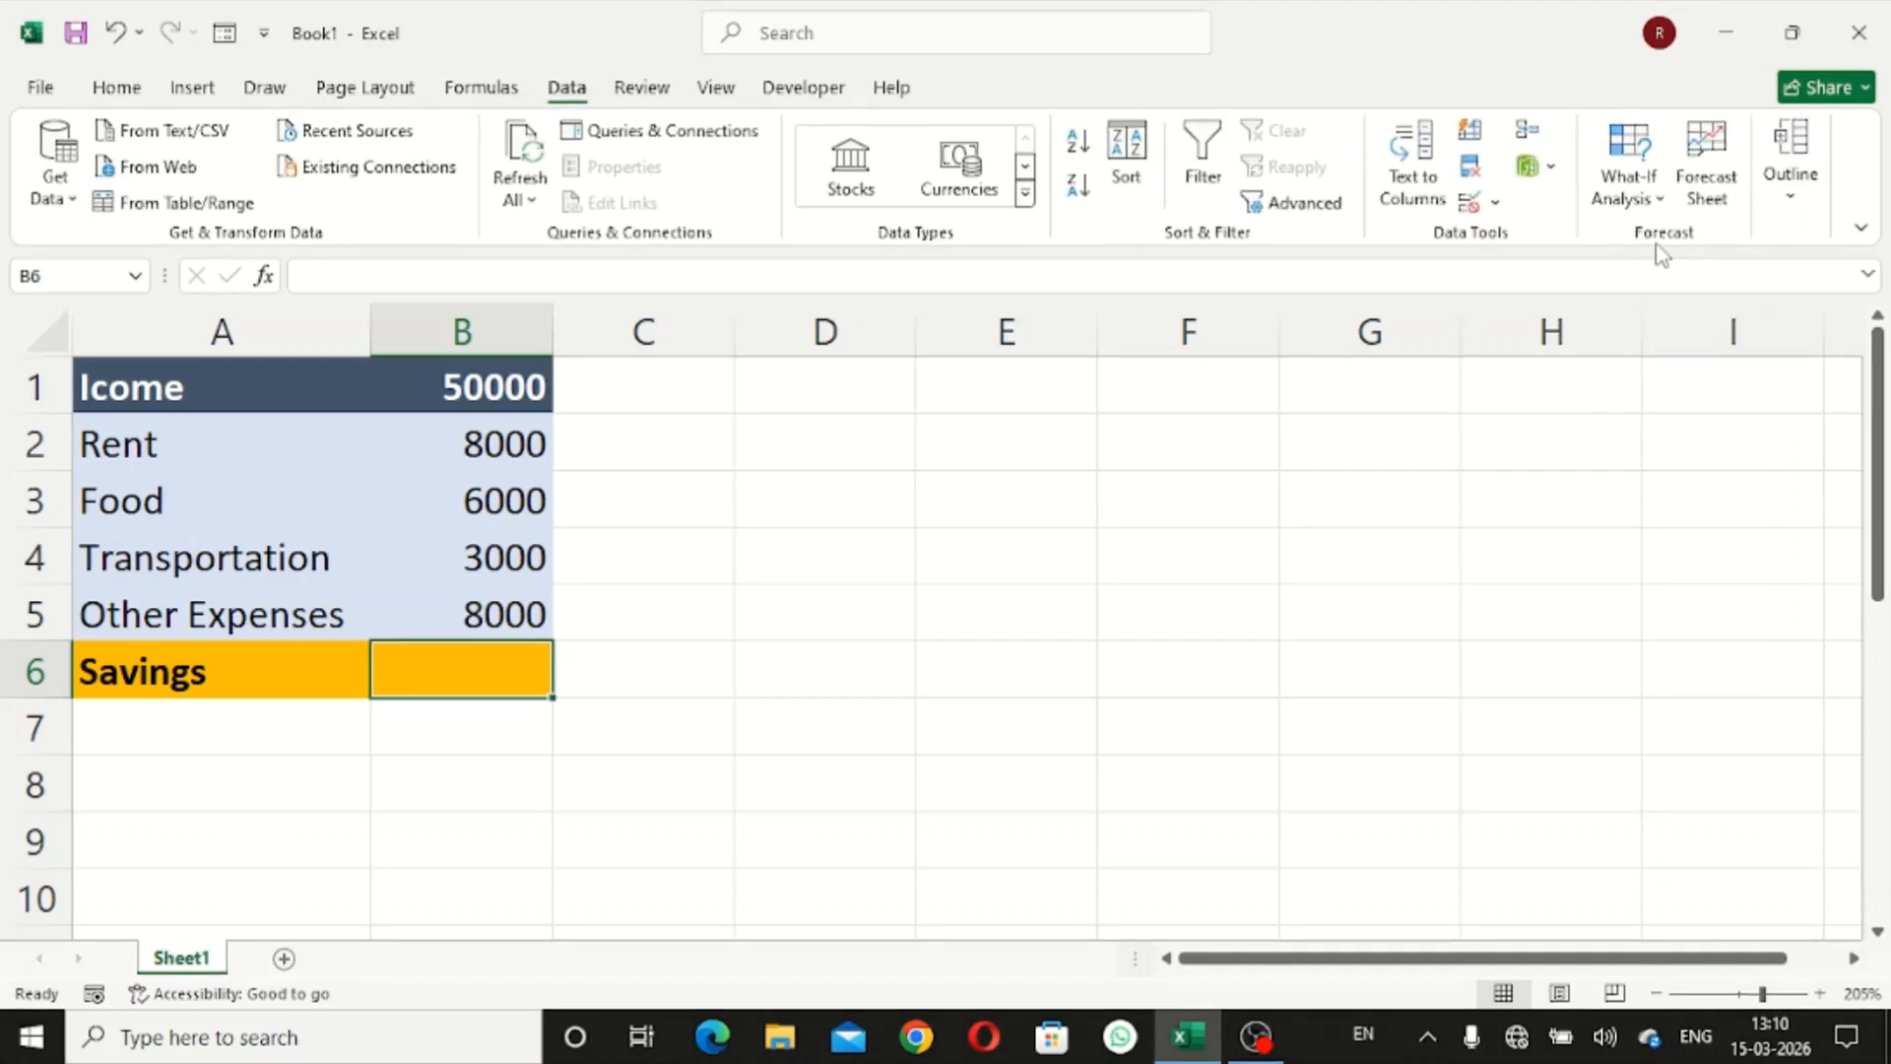
# Step: Look over the What-If Analysis options and the budget rows for rent, food, transportation and other expenses
pyautogui.click(1657, 209)
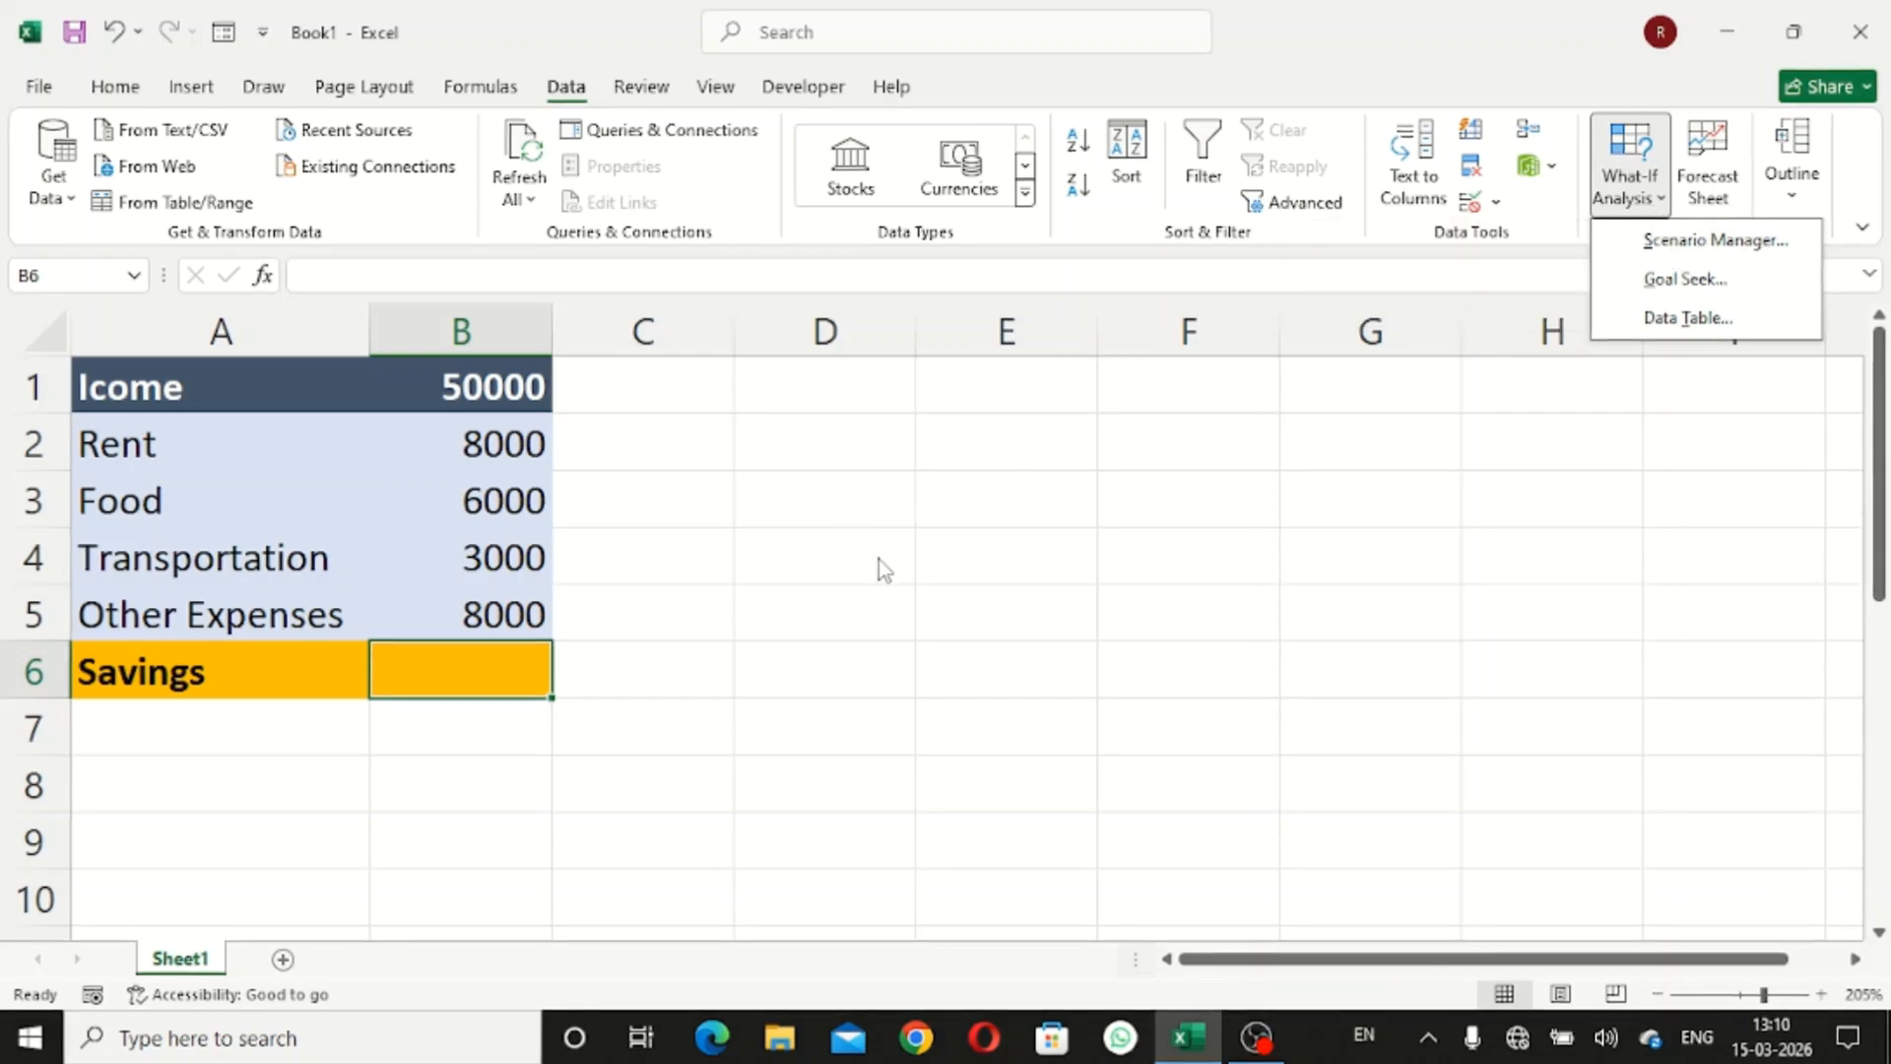
pyautogui.click(661, 571)
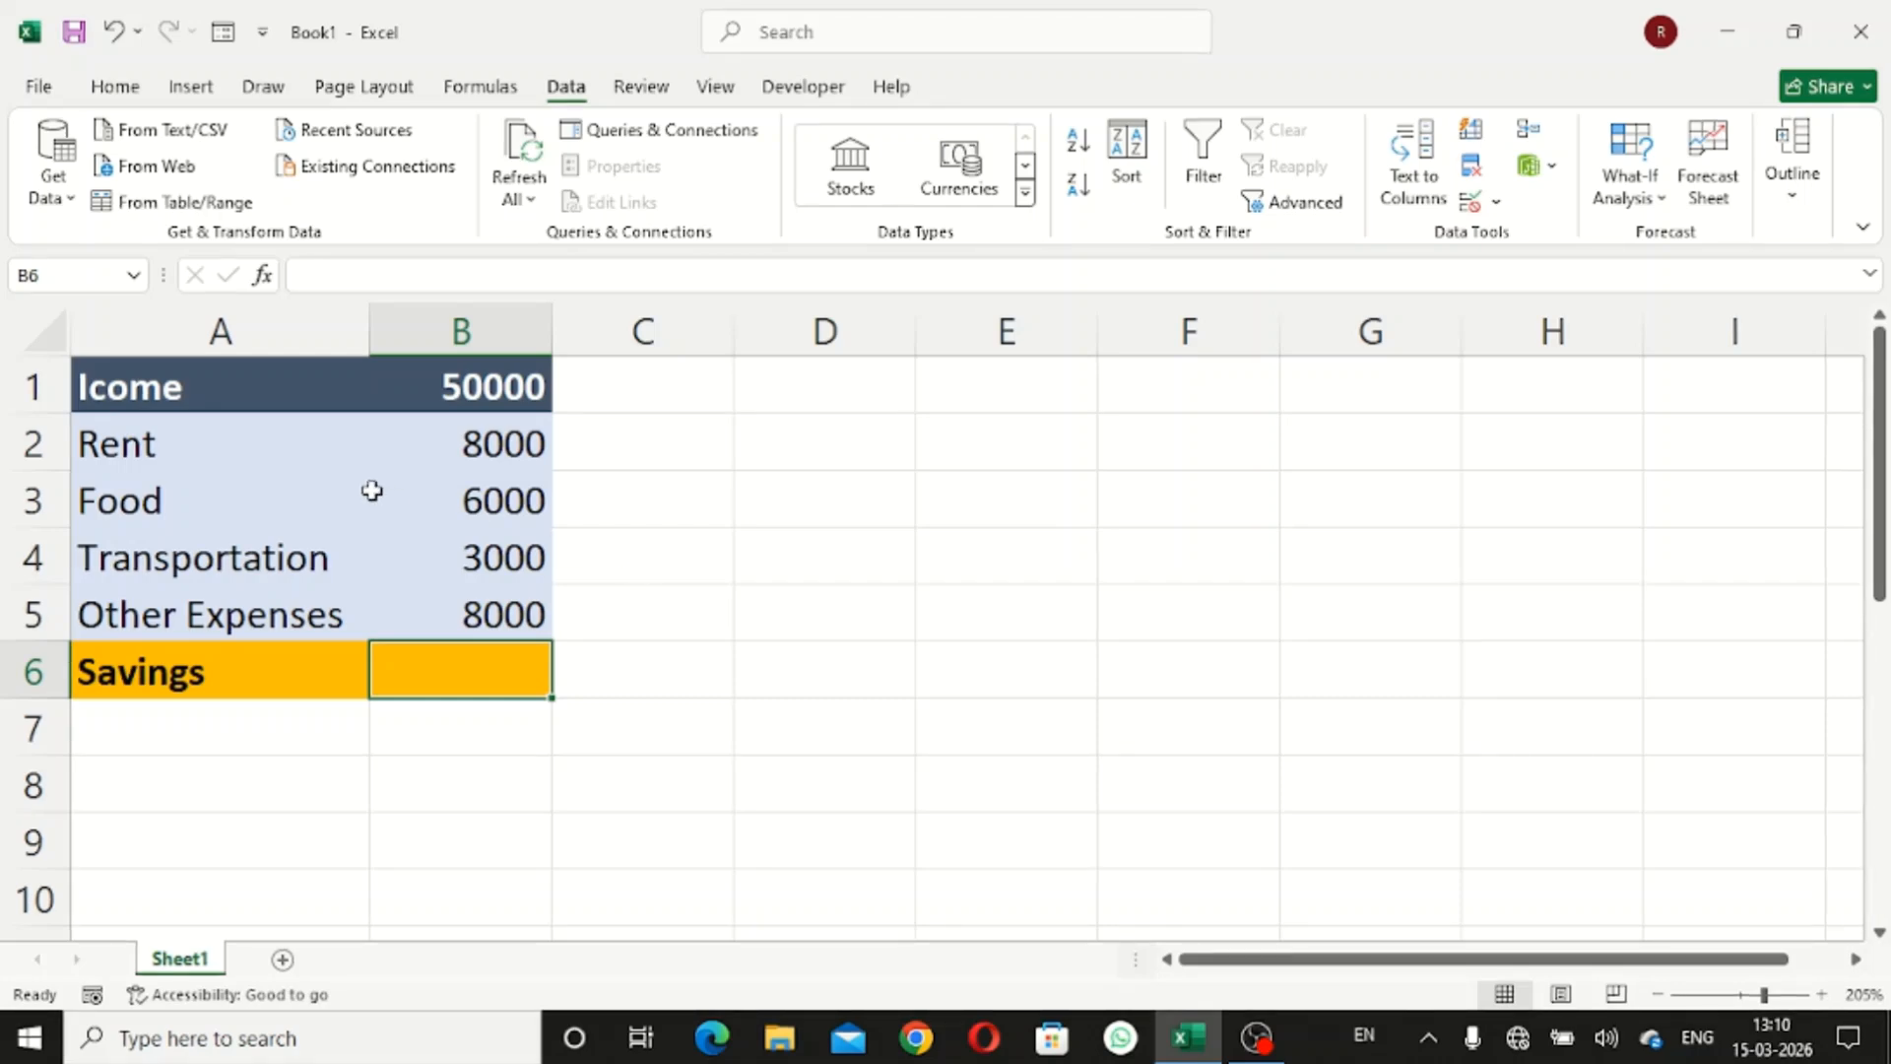
pyautogui.scroll(-1, 371, 490)
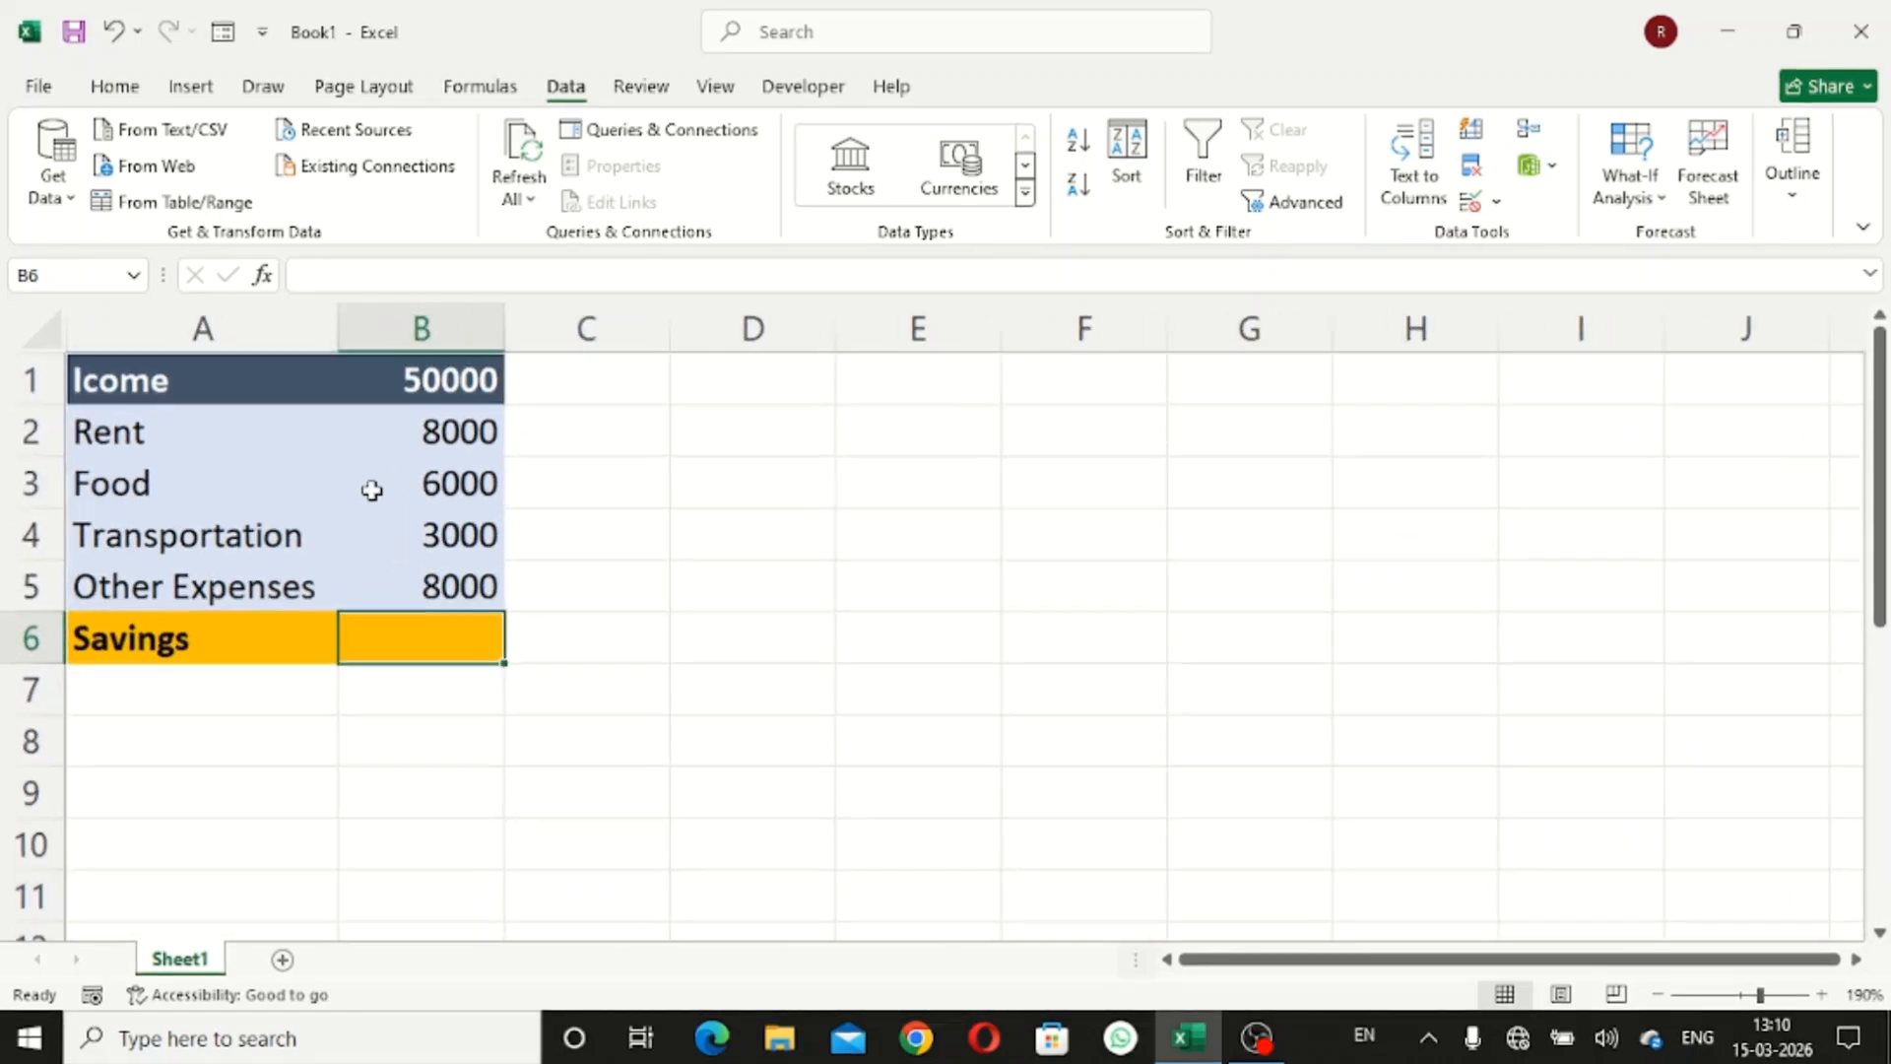
pyautogui.scroll(3, 372, 490)
pyautogui.click(722, 484)
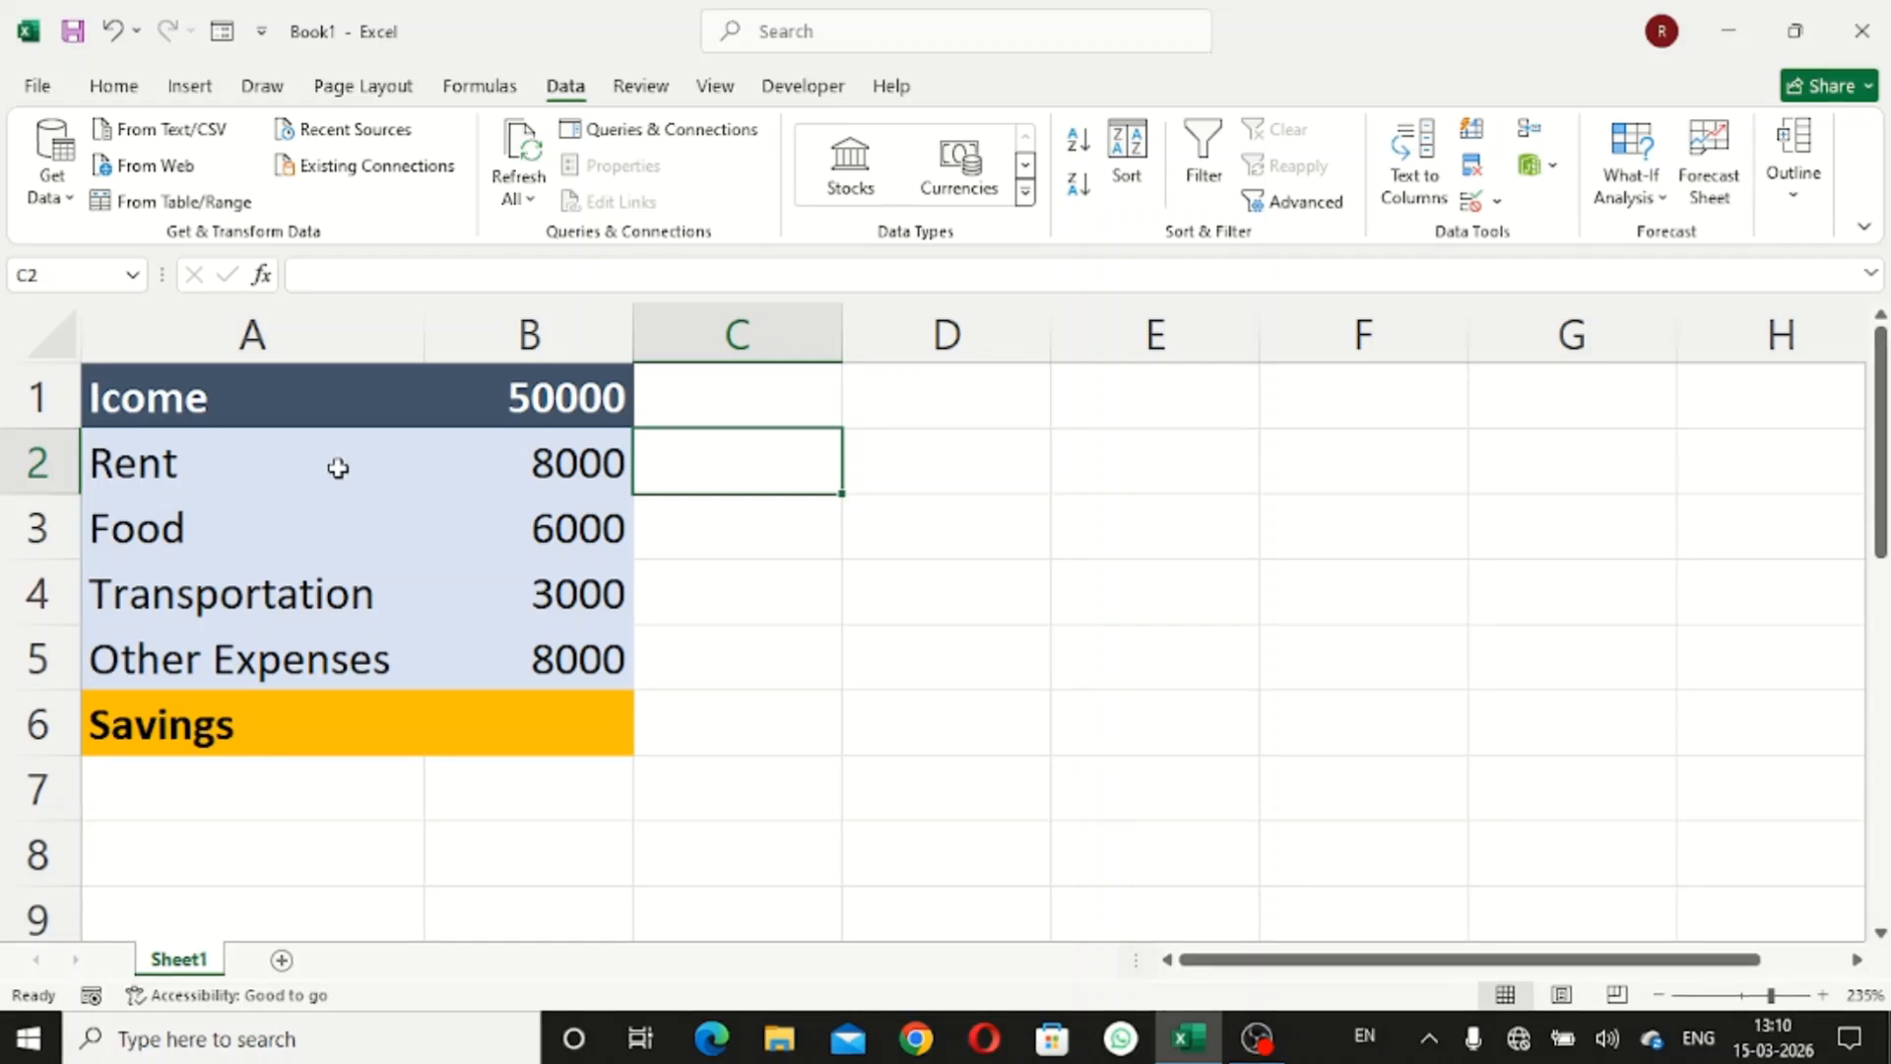
pyautogui.moveTo(221, 470); pyautogui.dragTo(487, 480)
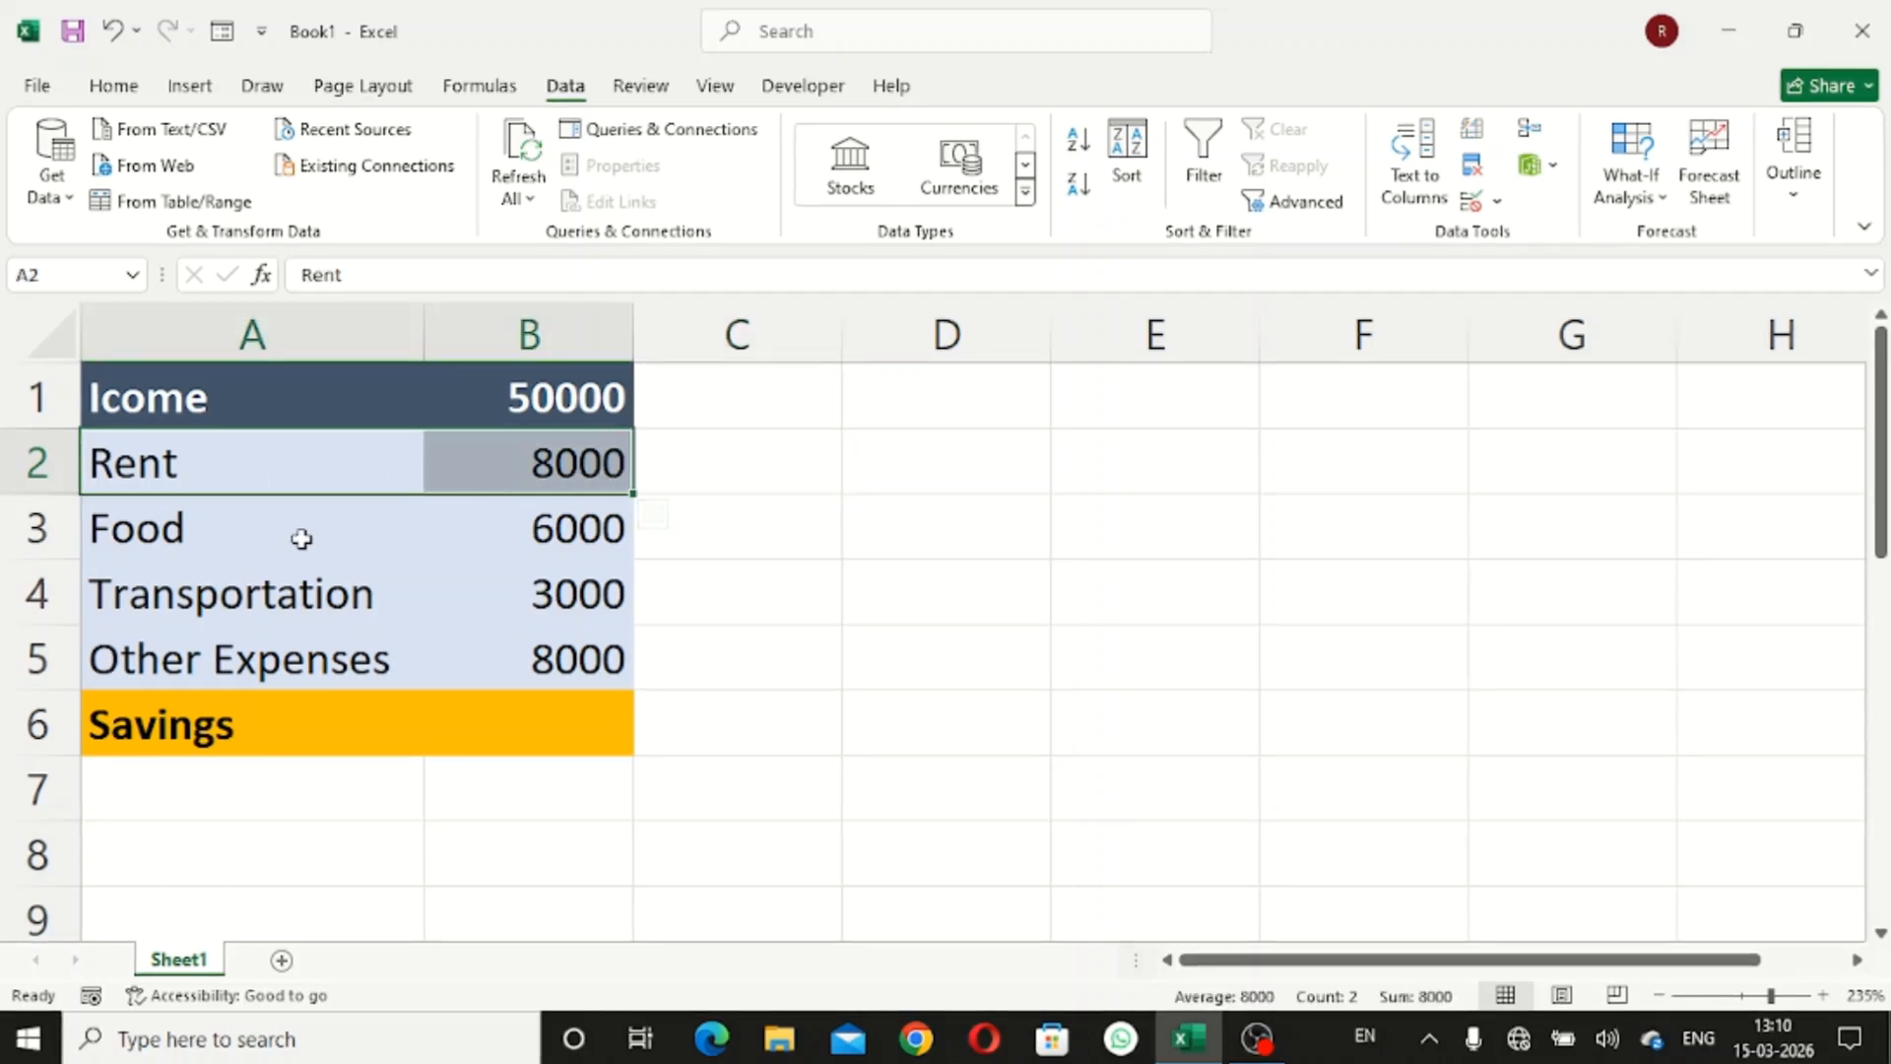
pyautogui.moveTo(299, 536); pyautogui.dragTo(534, 552)
pyautogui.moveTo(266, 603); pyautogui.dragTo(532, 603)
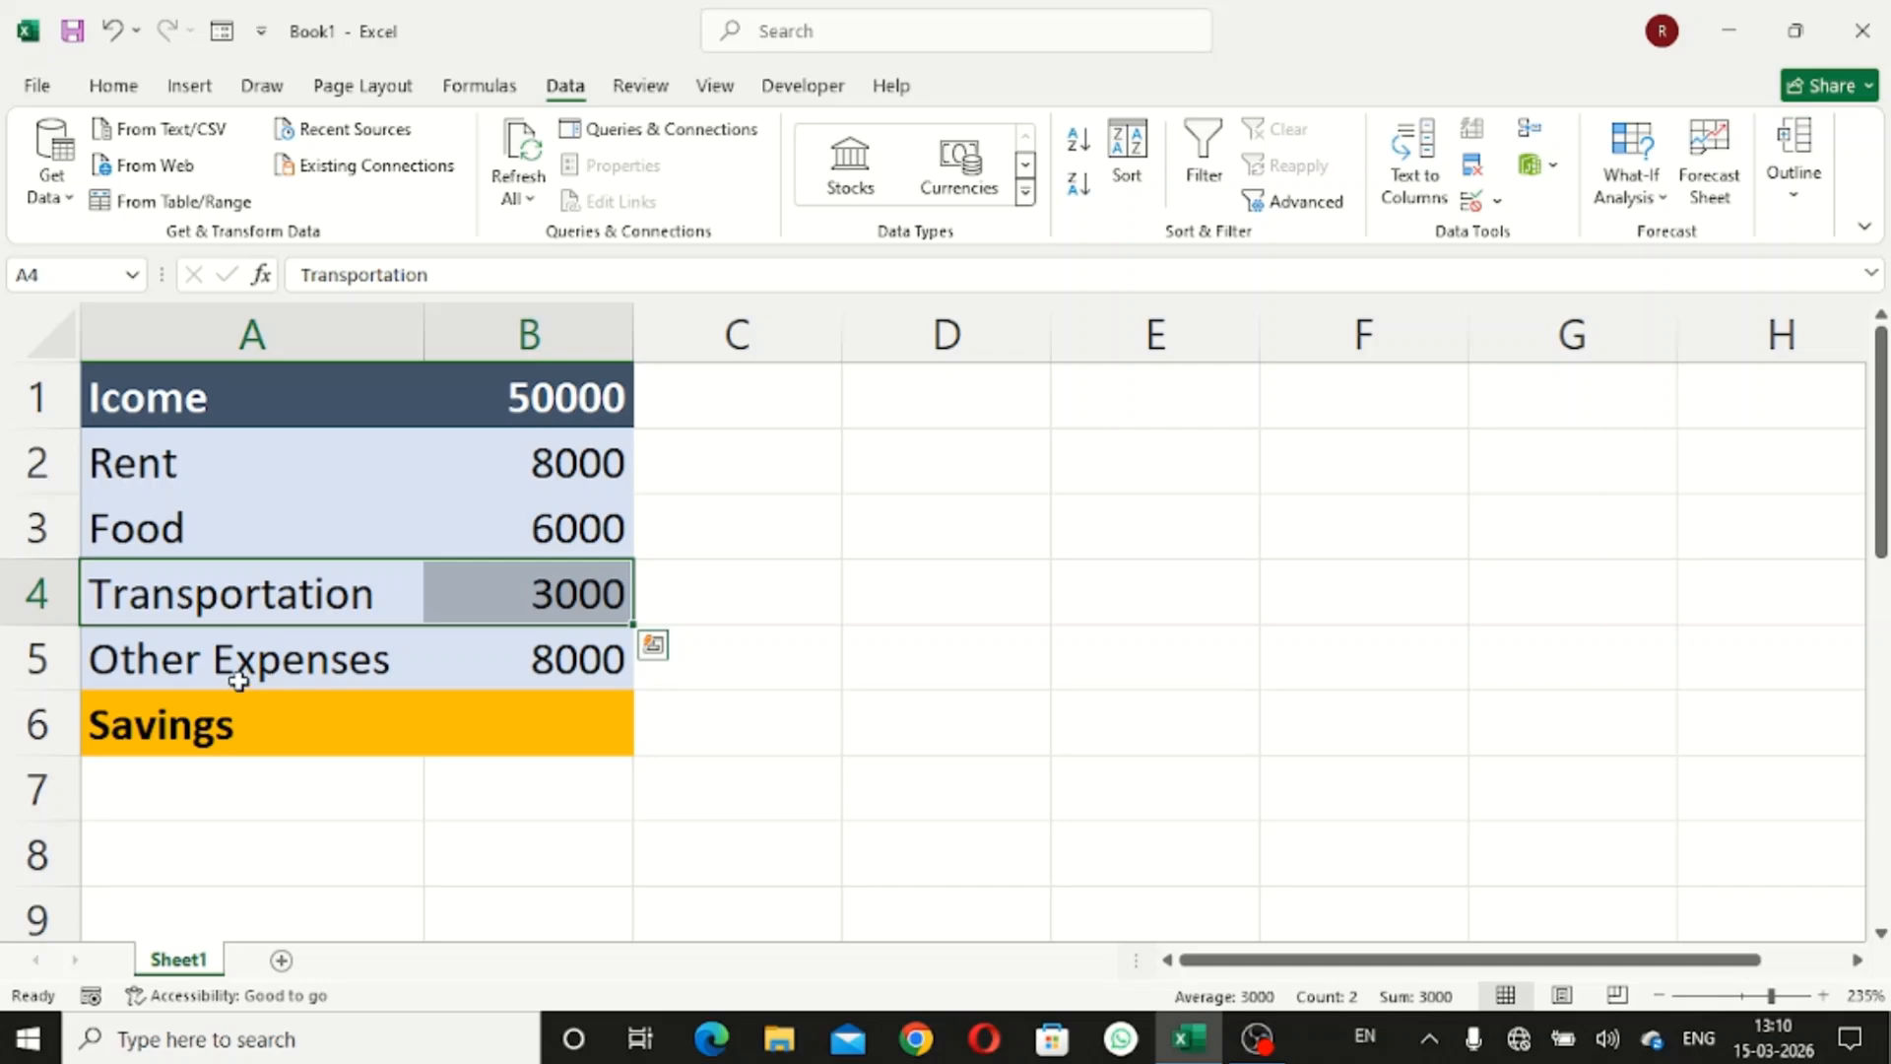
pyautogui.moveTo(238, 677); pyautogui.dragTo(467, 665)
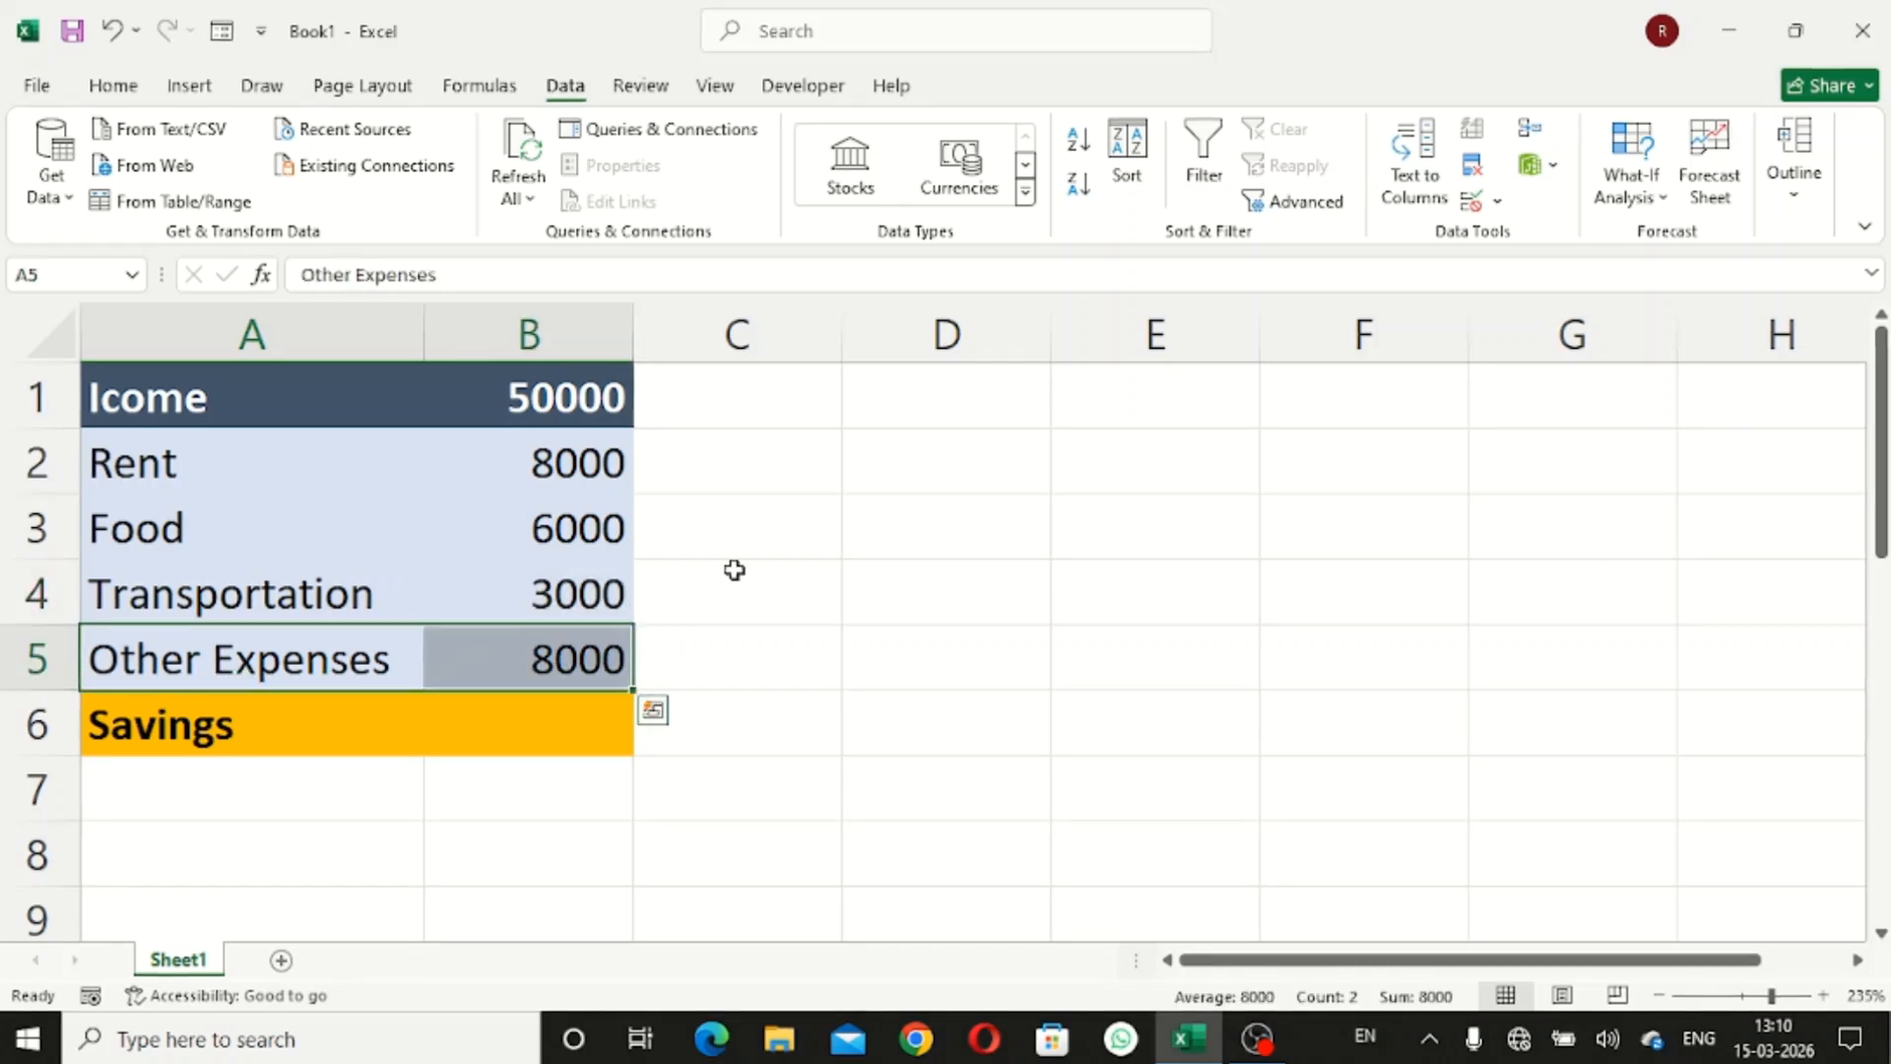
pyautogui.click(798, 514)
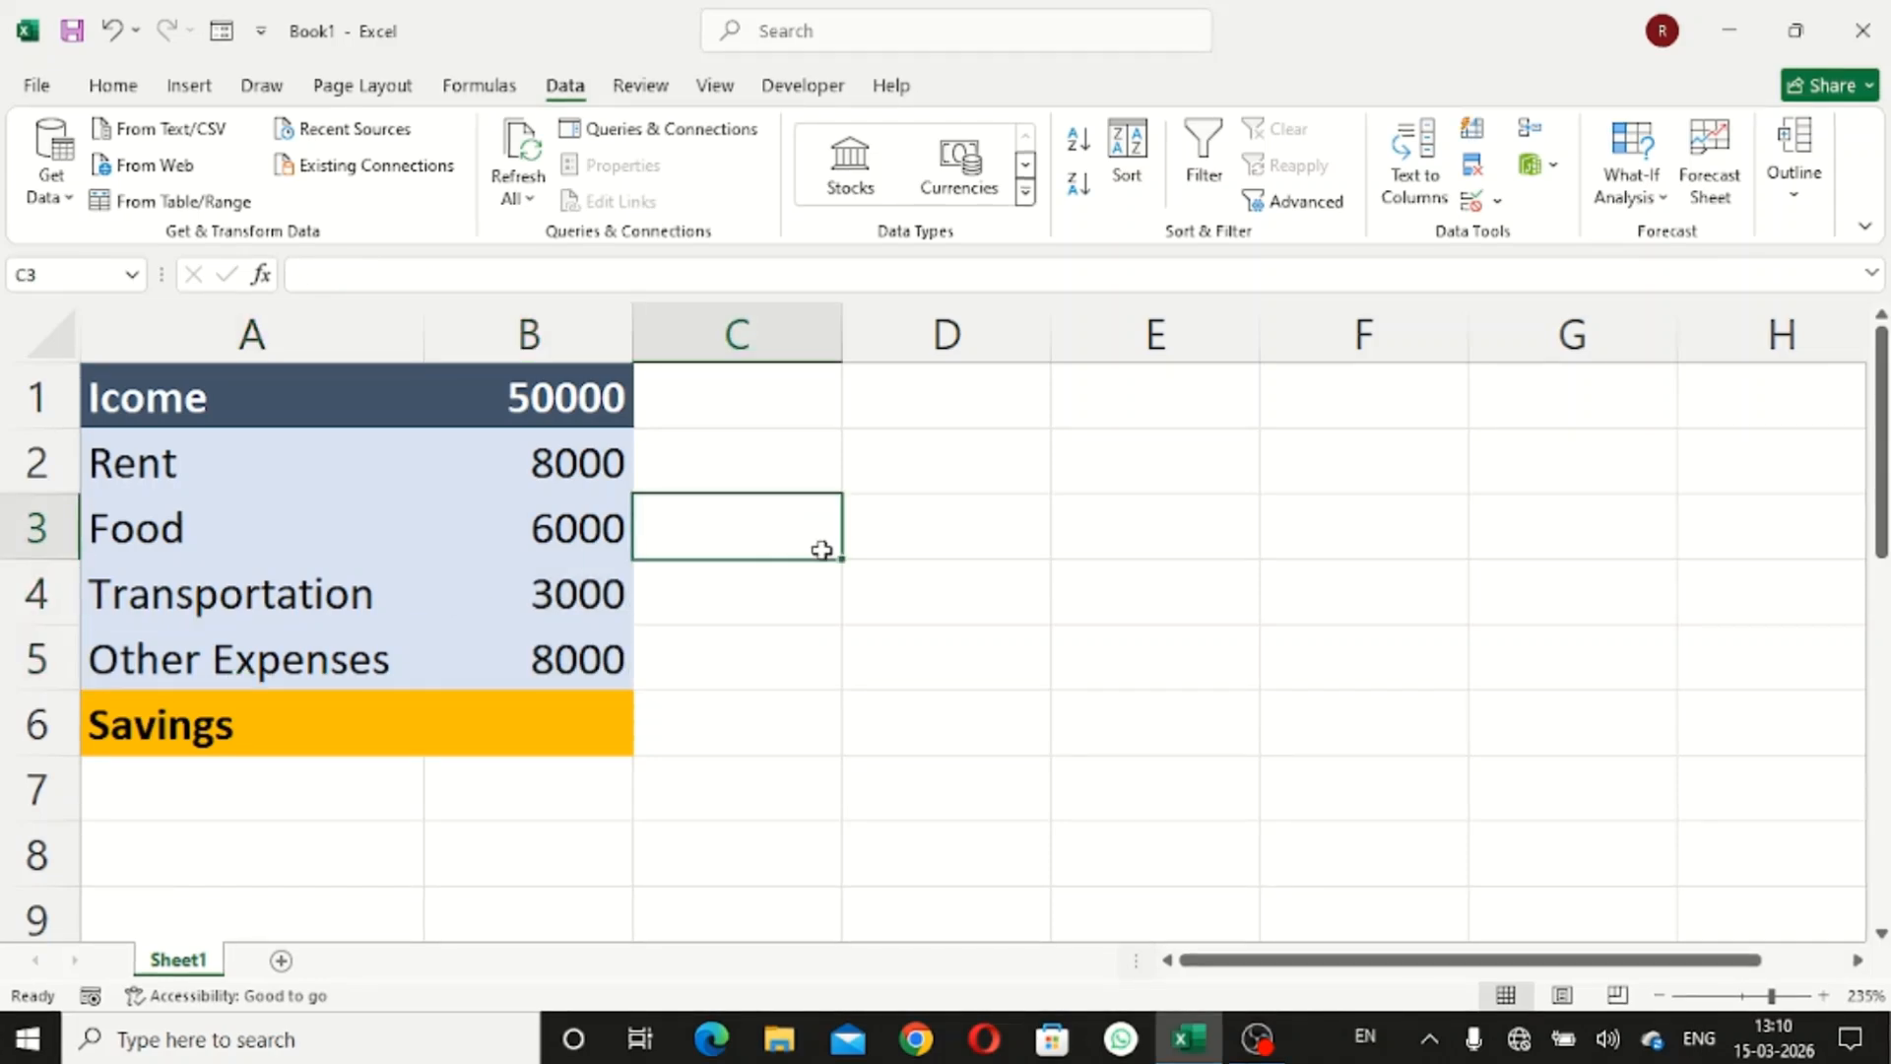
# Step: Calculate the savings in cell B6 with the formula =B1-SUM(B2:B5)
pyautogui.click(573, 733)
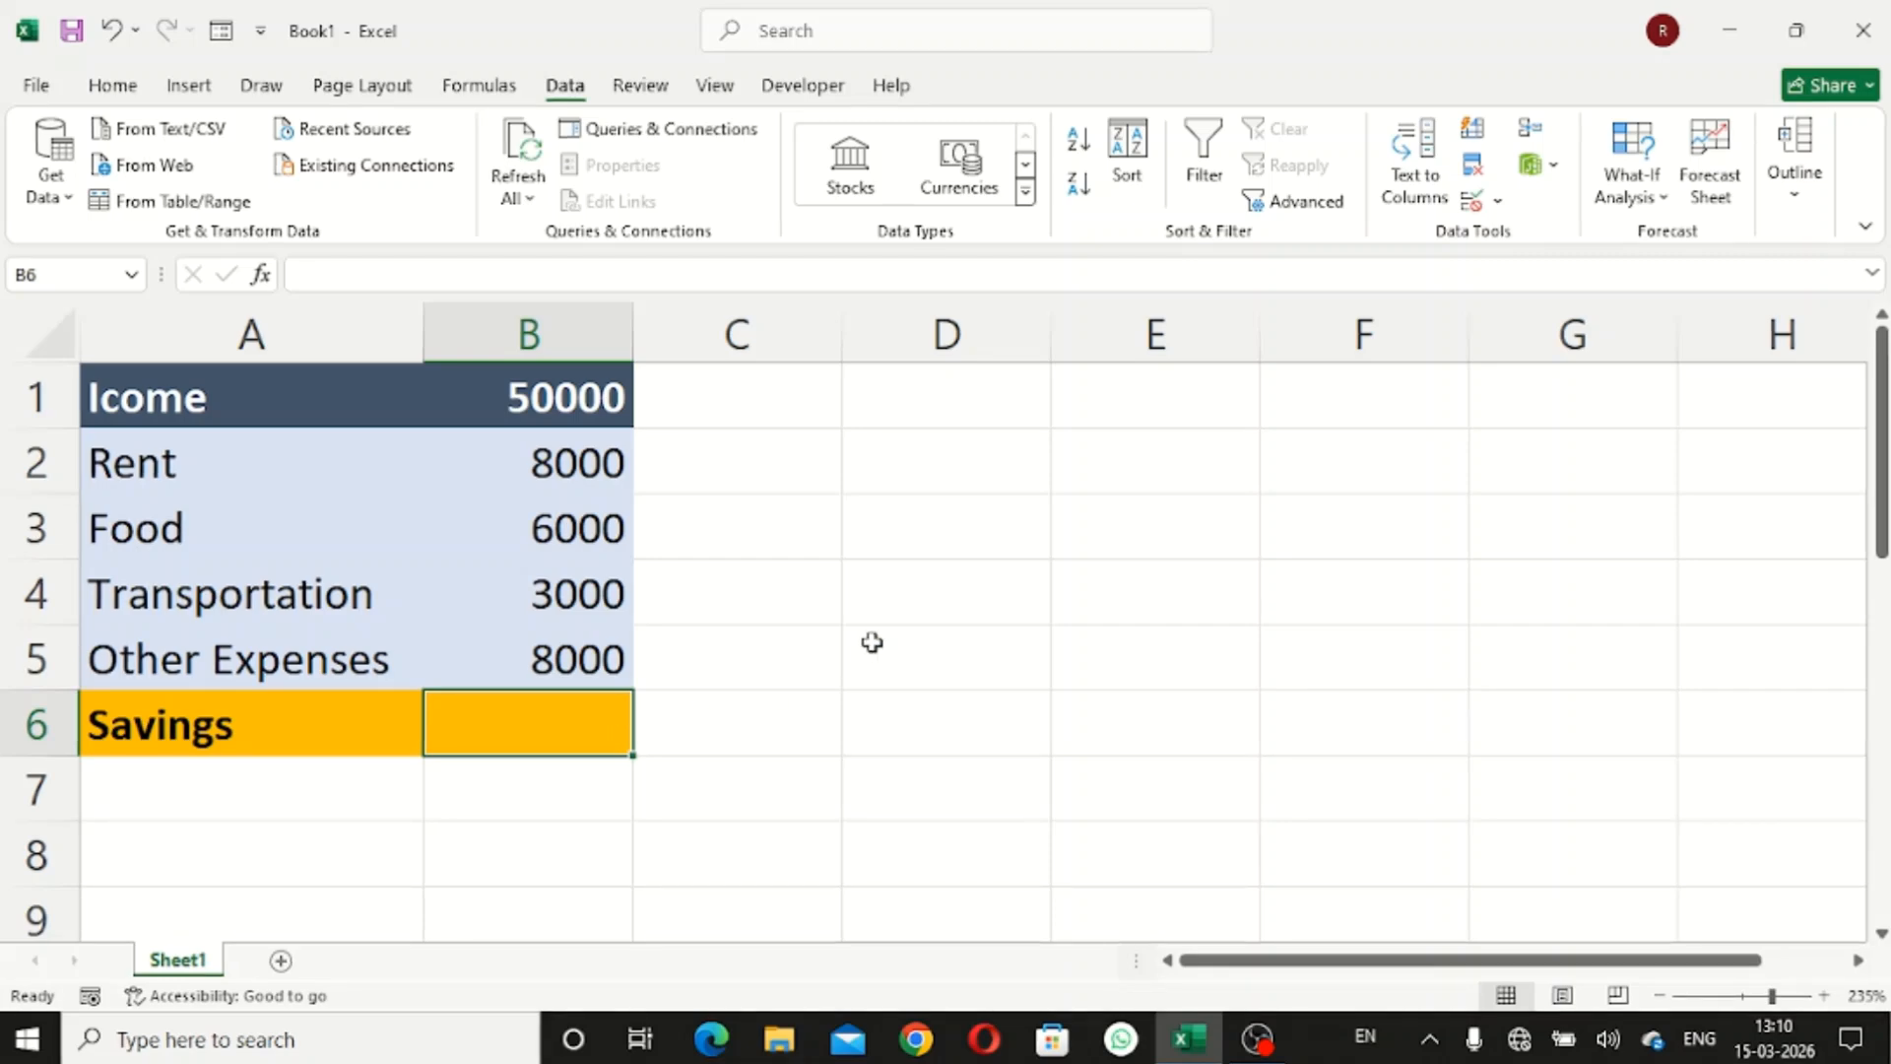
pyautogui.write('=')
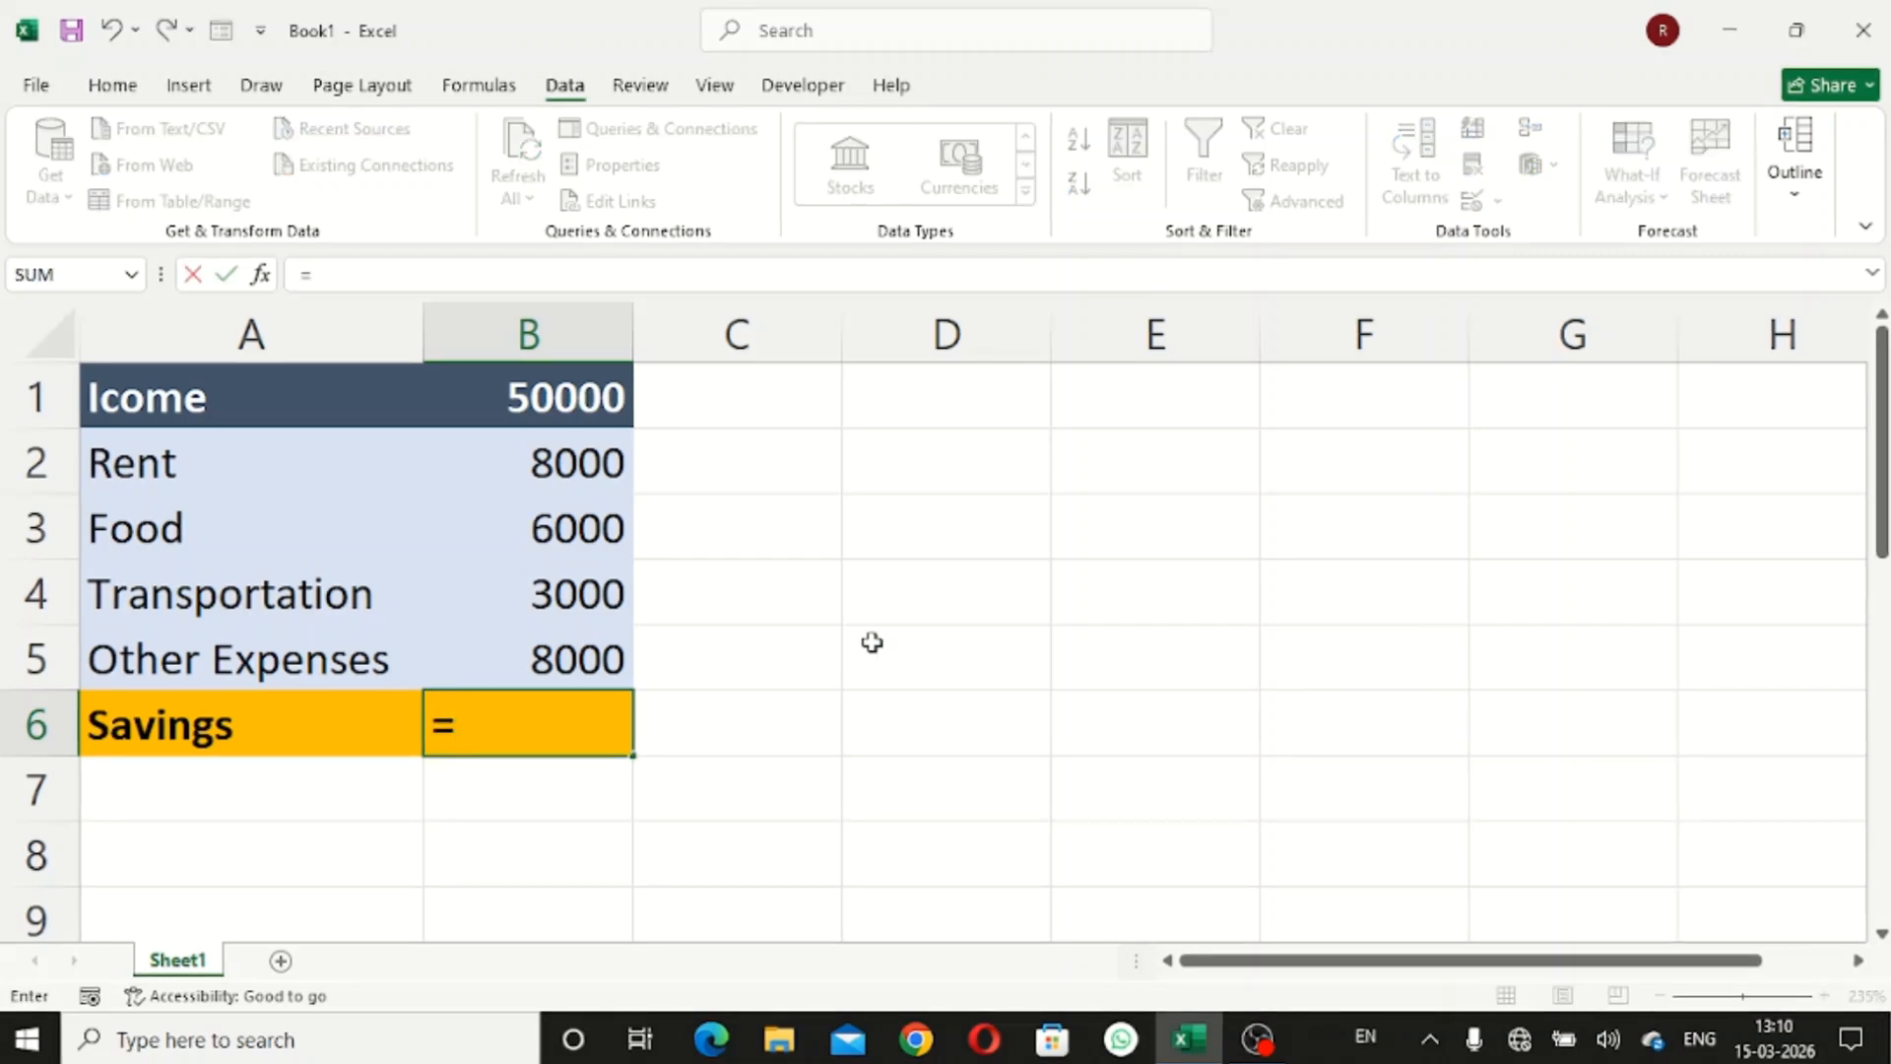
pyautogui.click(525, 396)
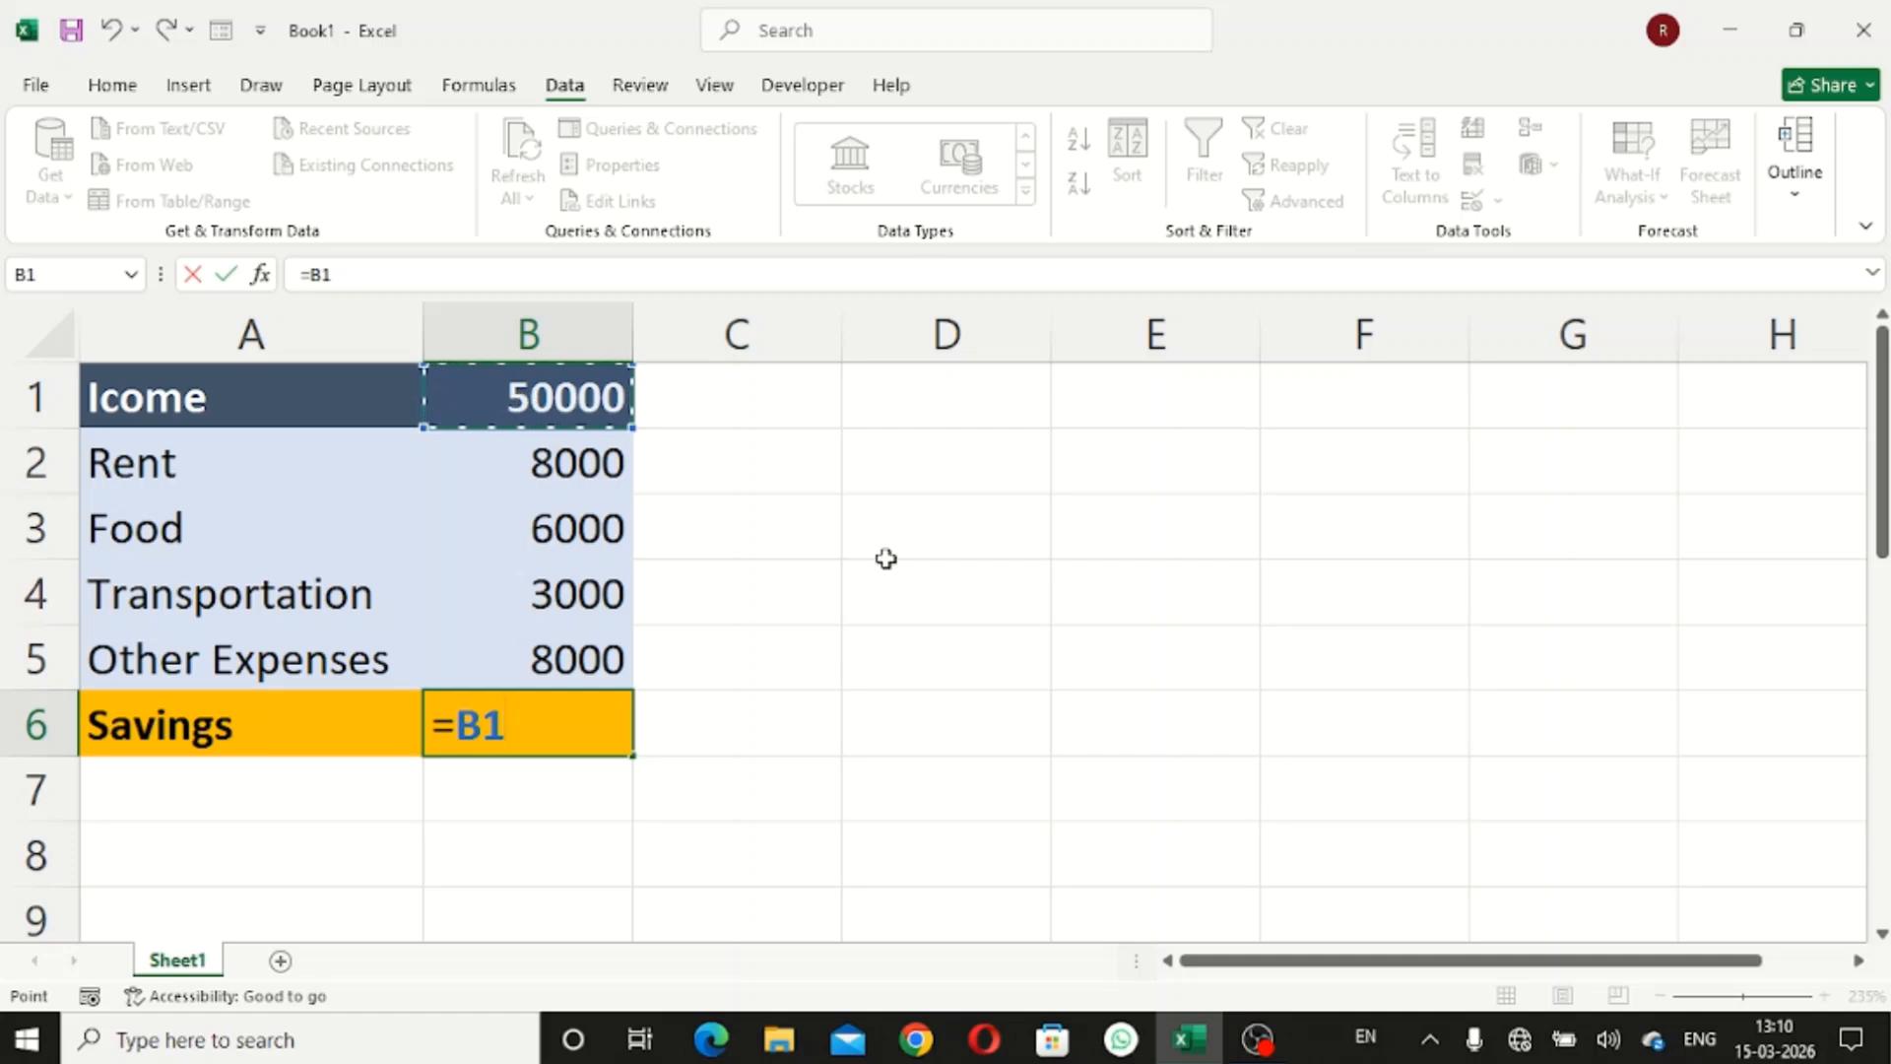
pyautogui.write('-')
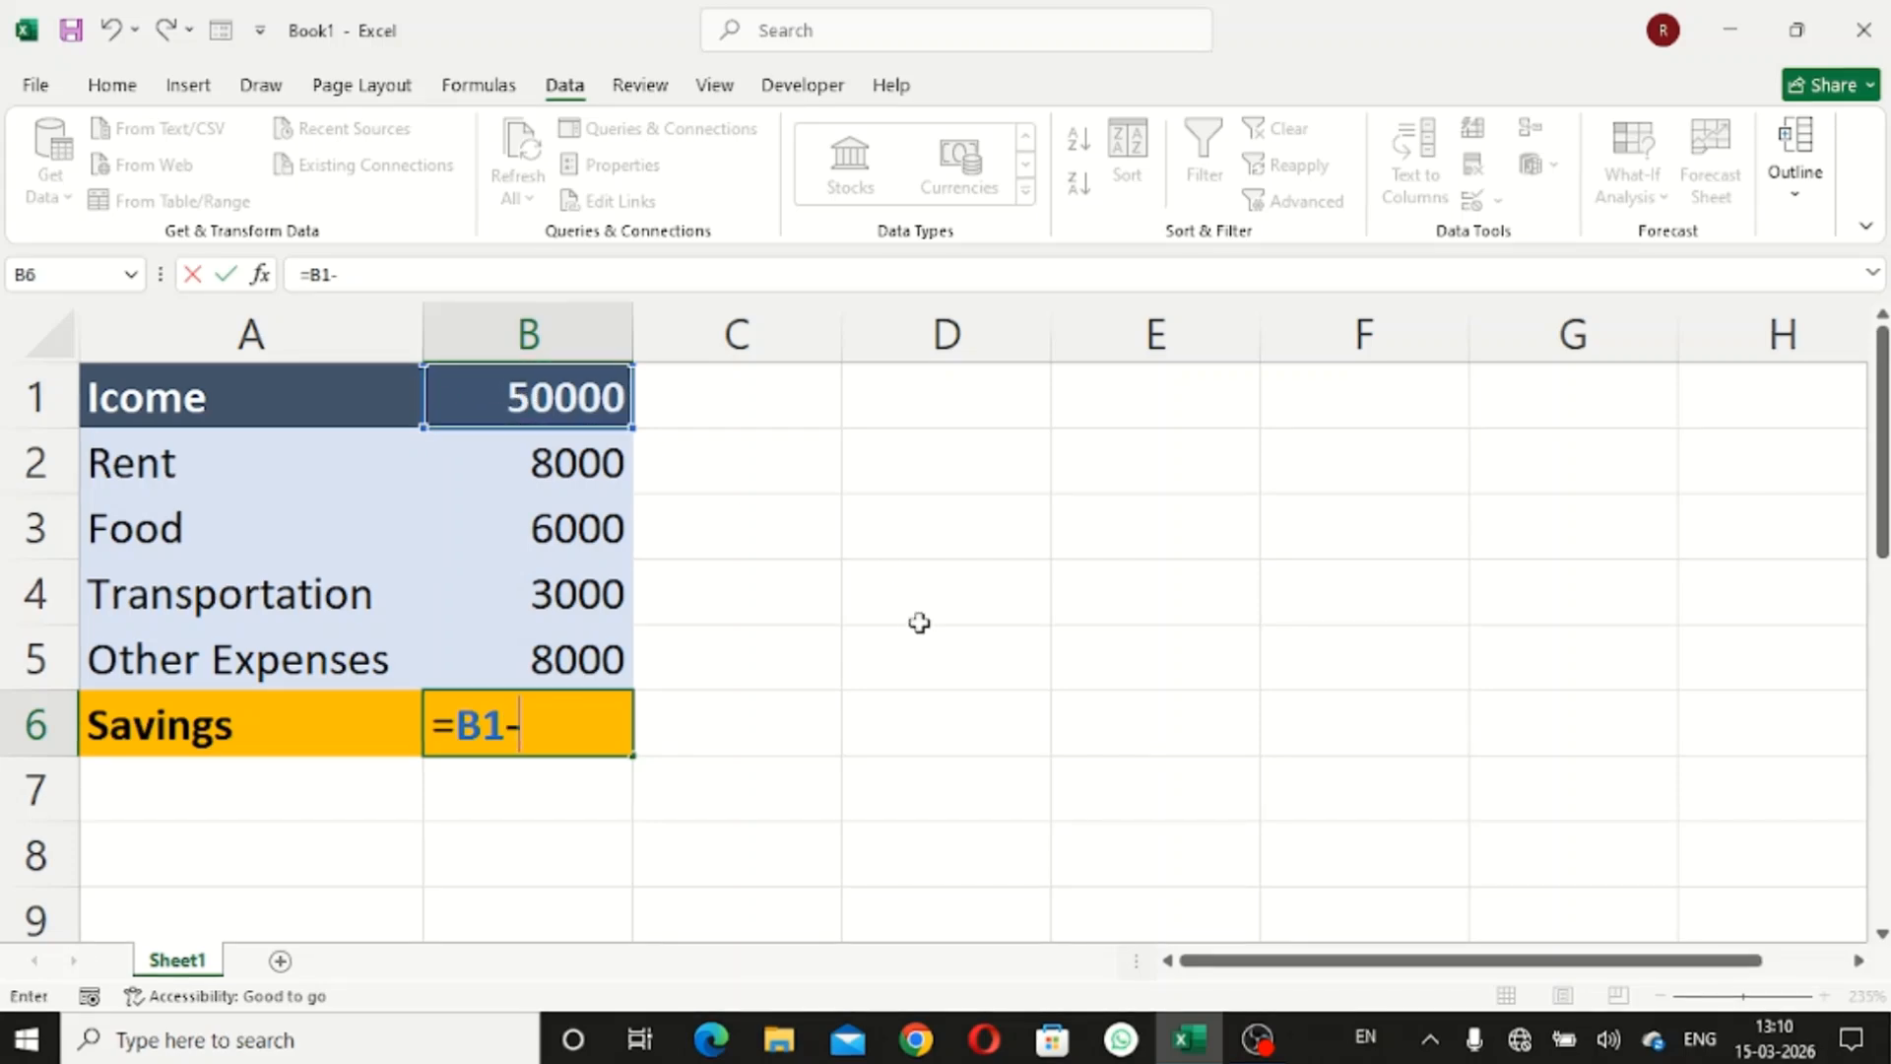
pyautogui.write('sum')
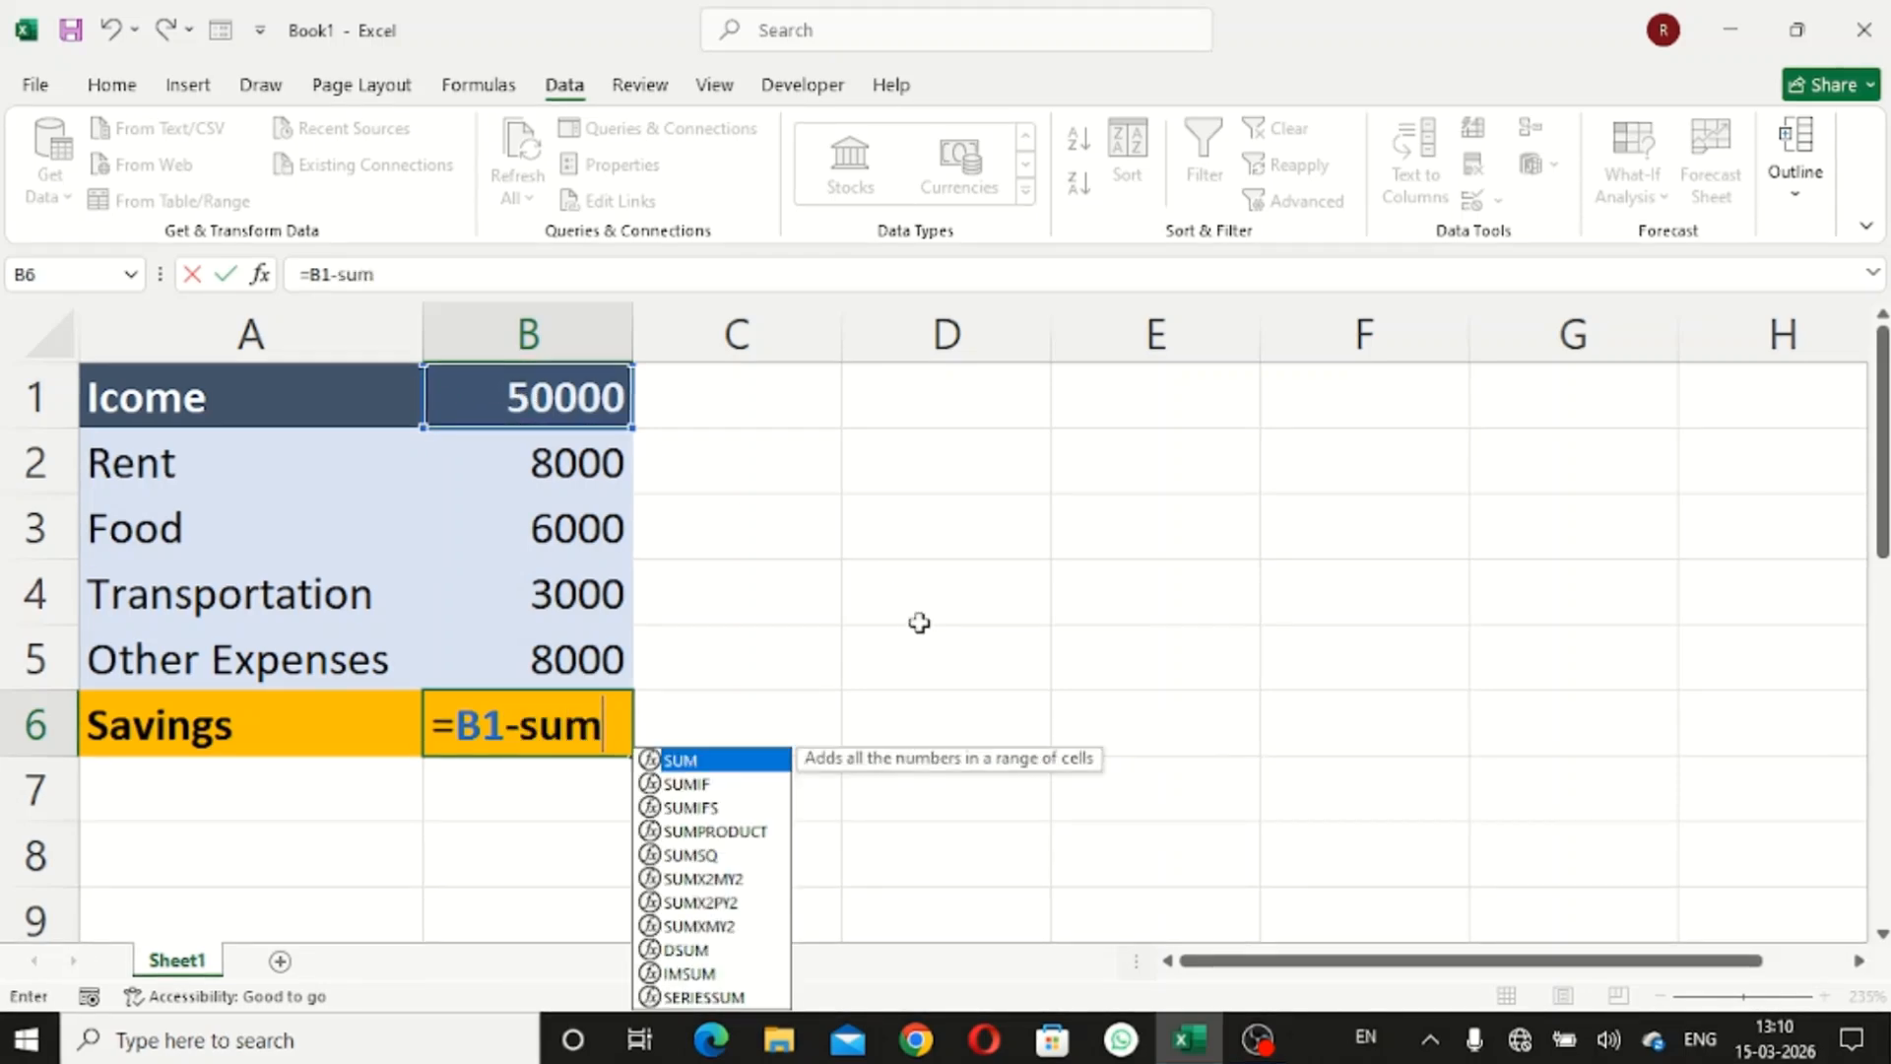
pyautogui.press('Tab')
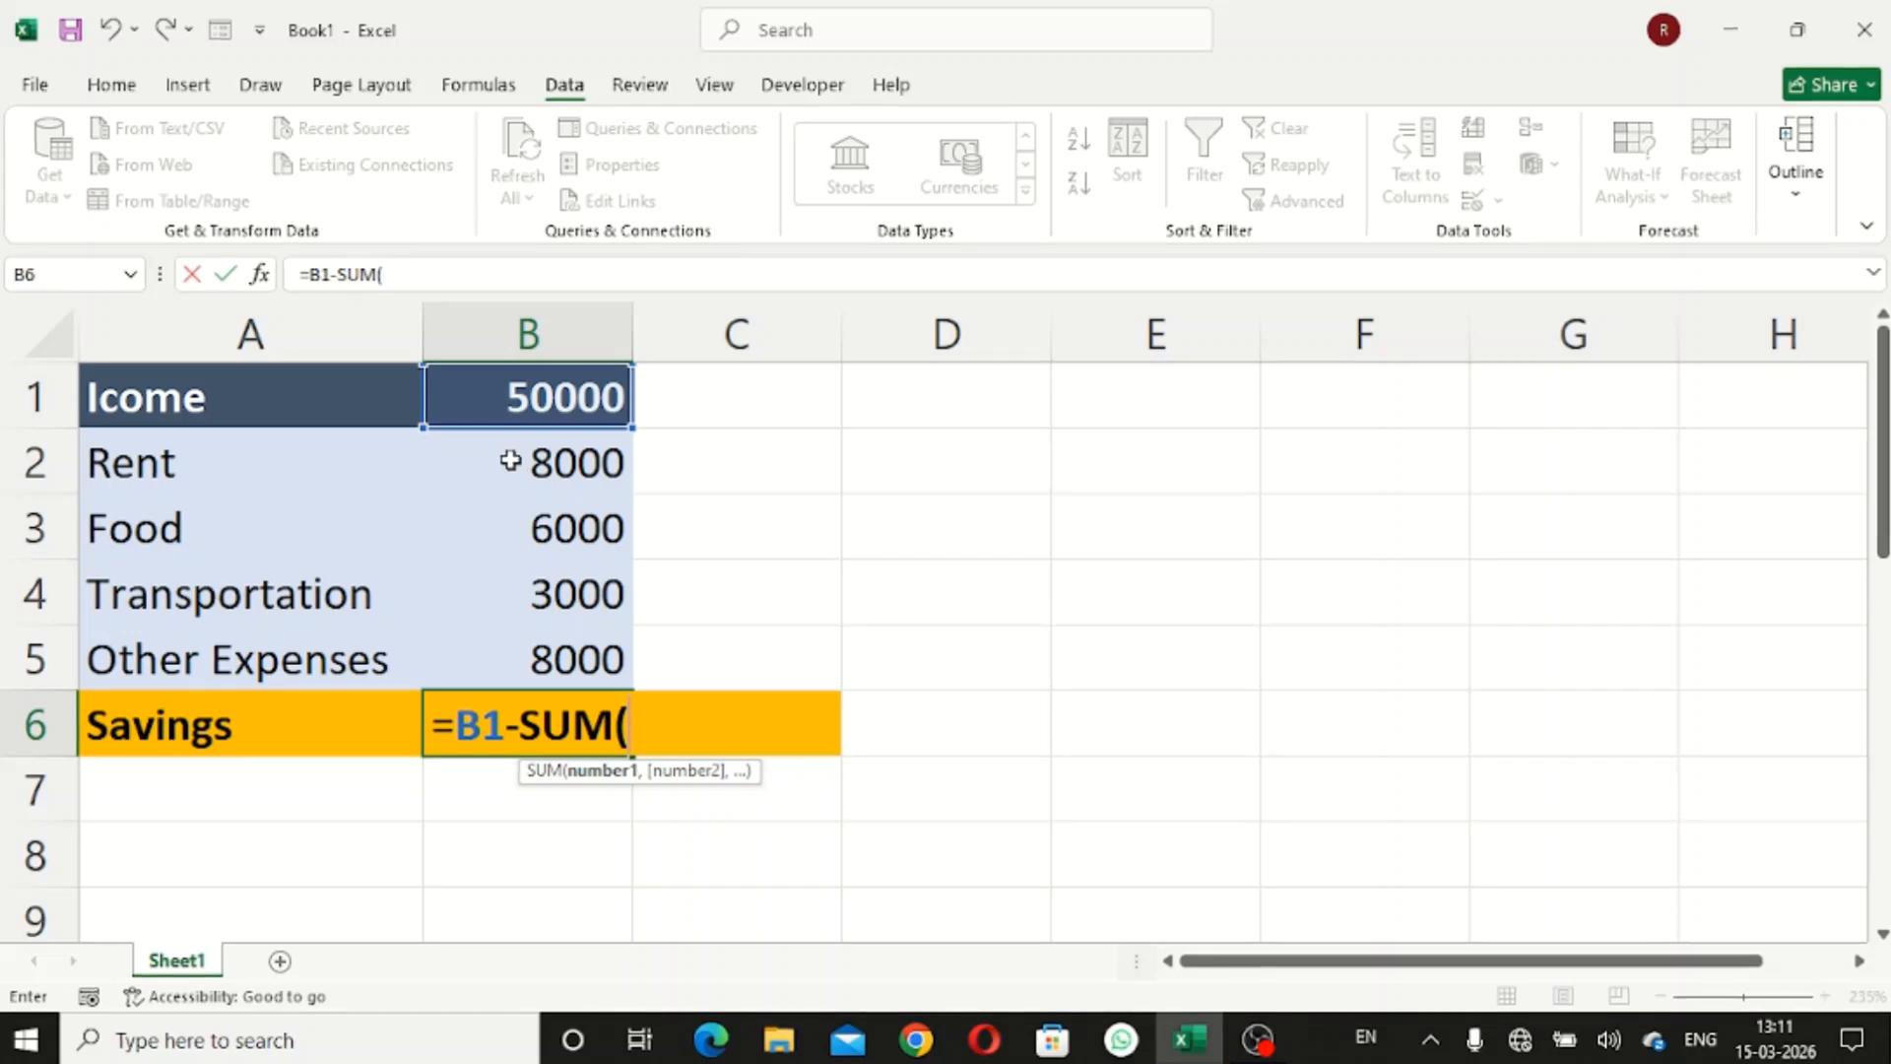
pyautogui.moveTo(509, 461); pyautogui.dragTo(523, 654)
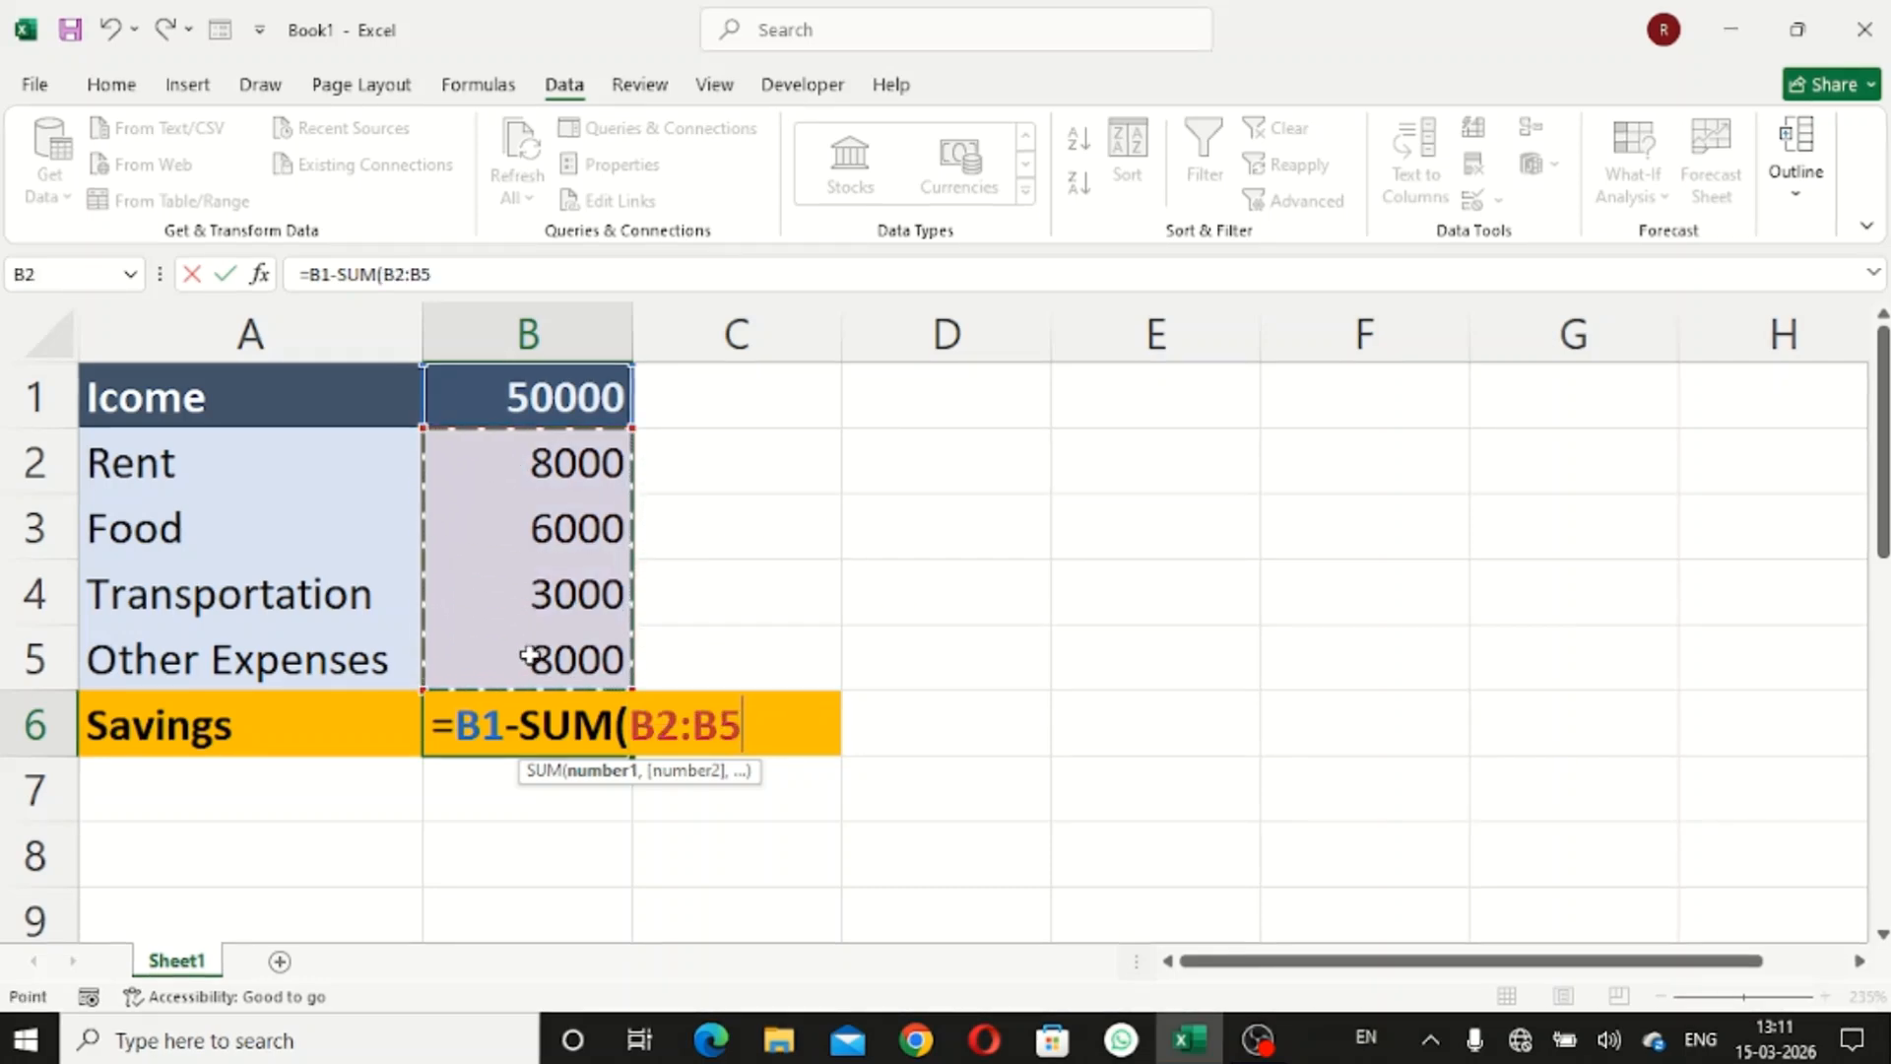
pyautogui.write(')')
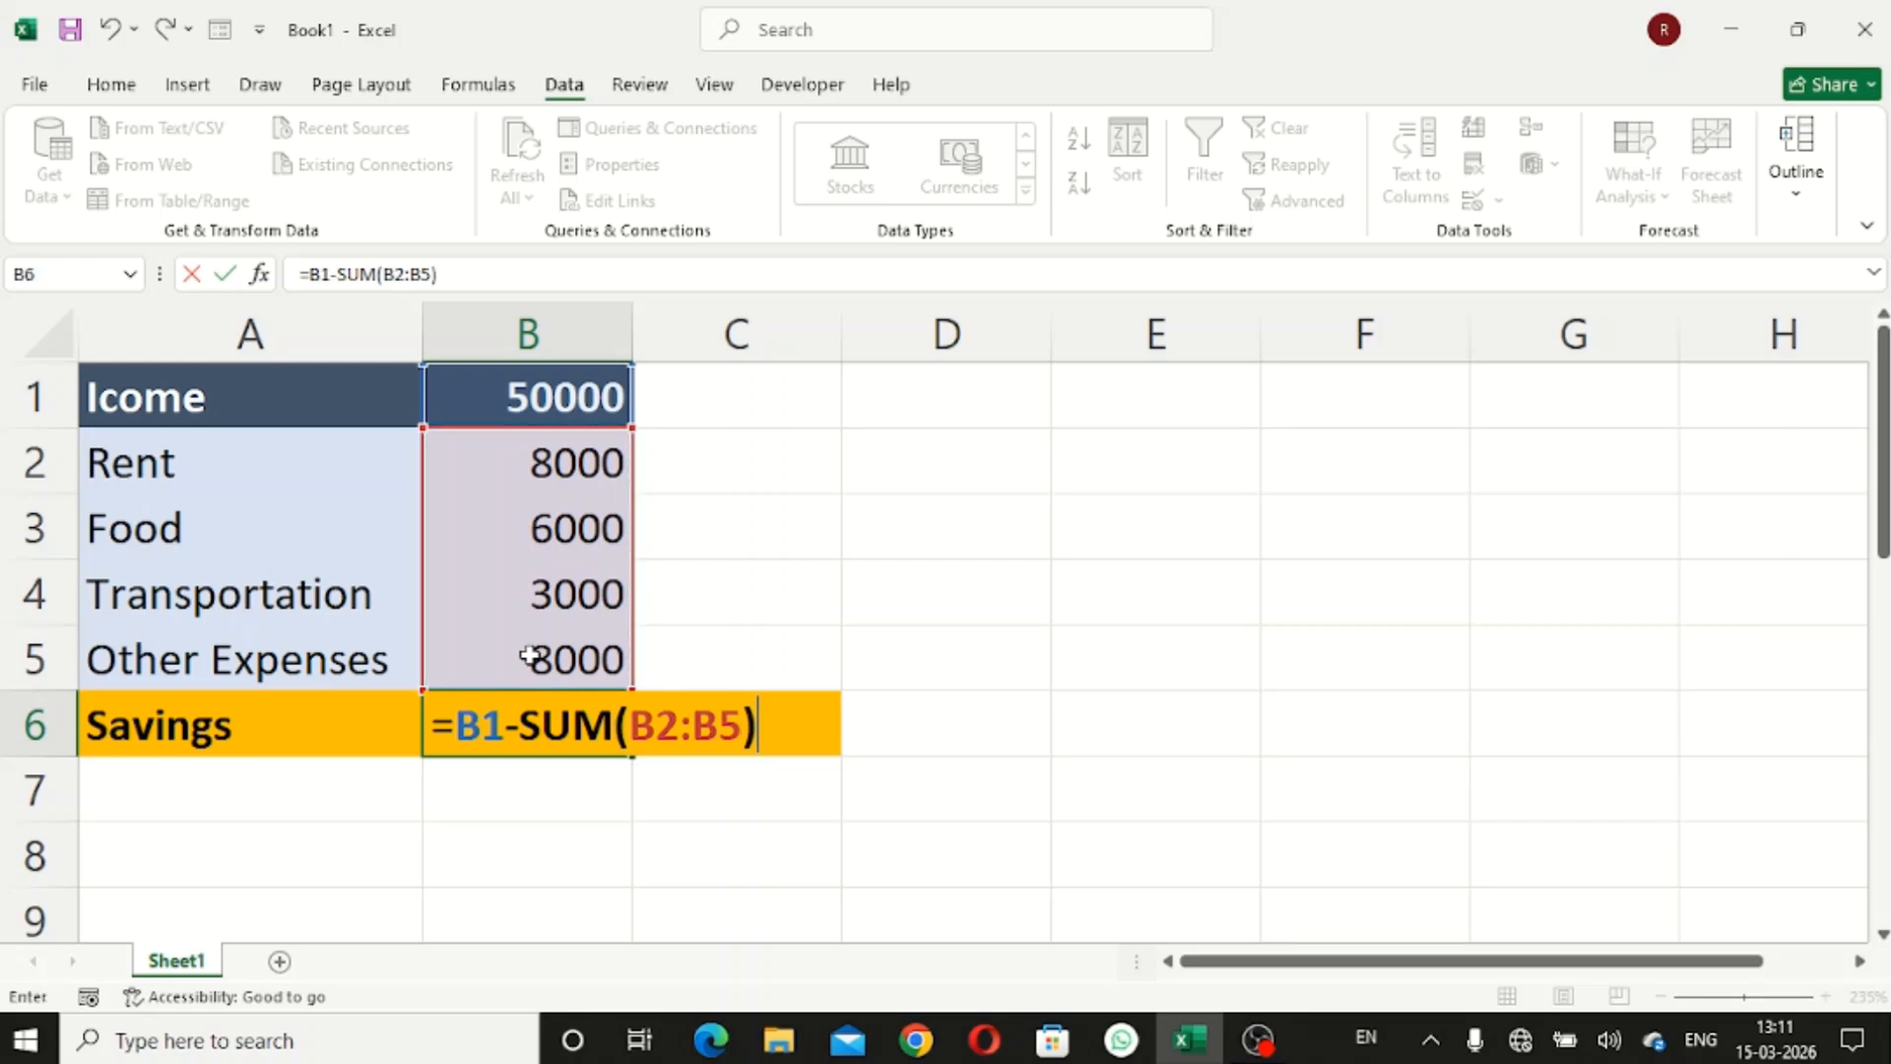
pyautogui.press('Return')
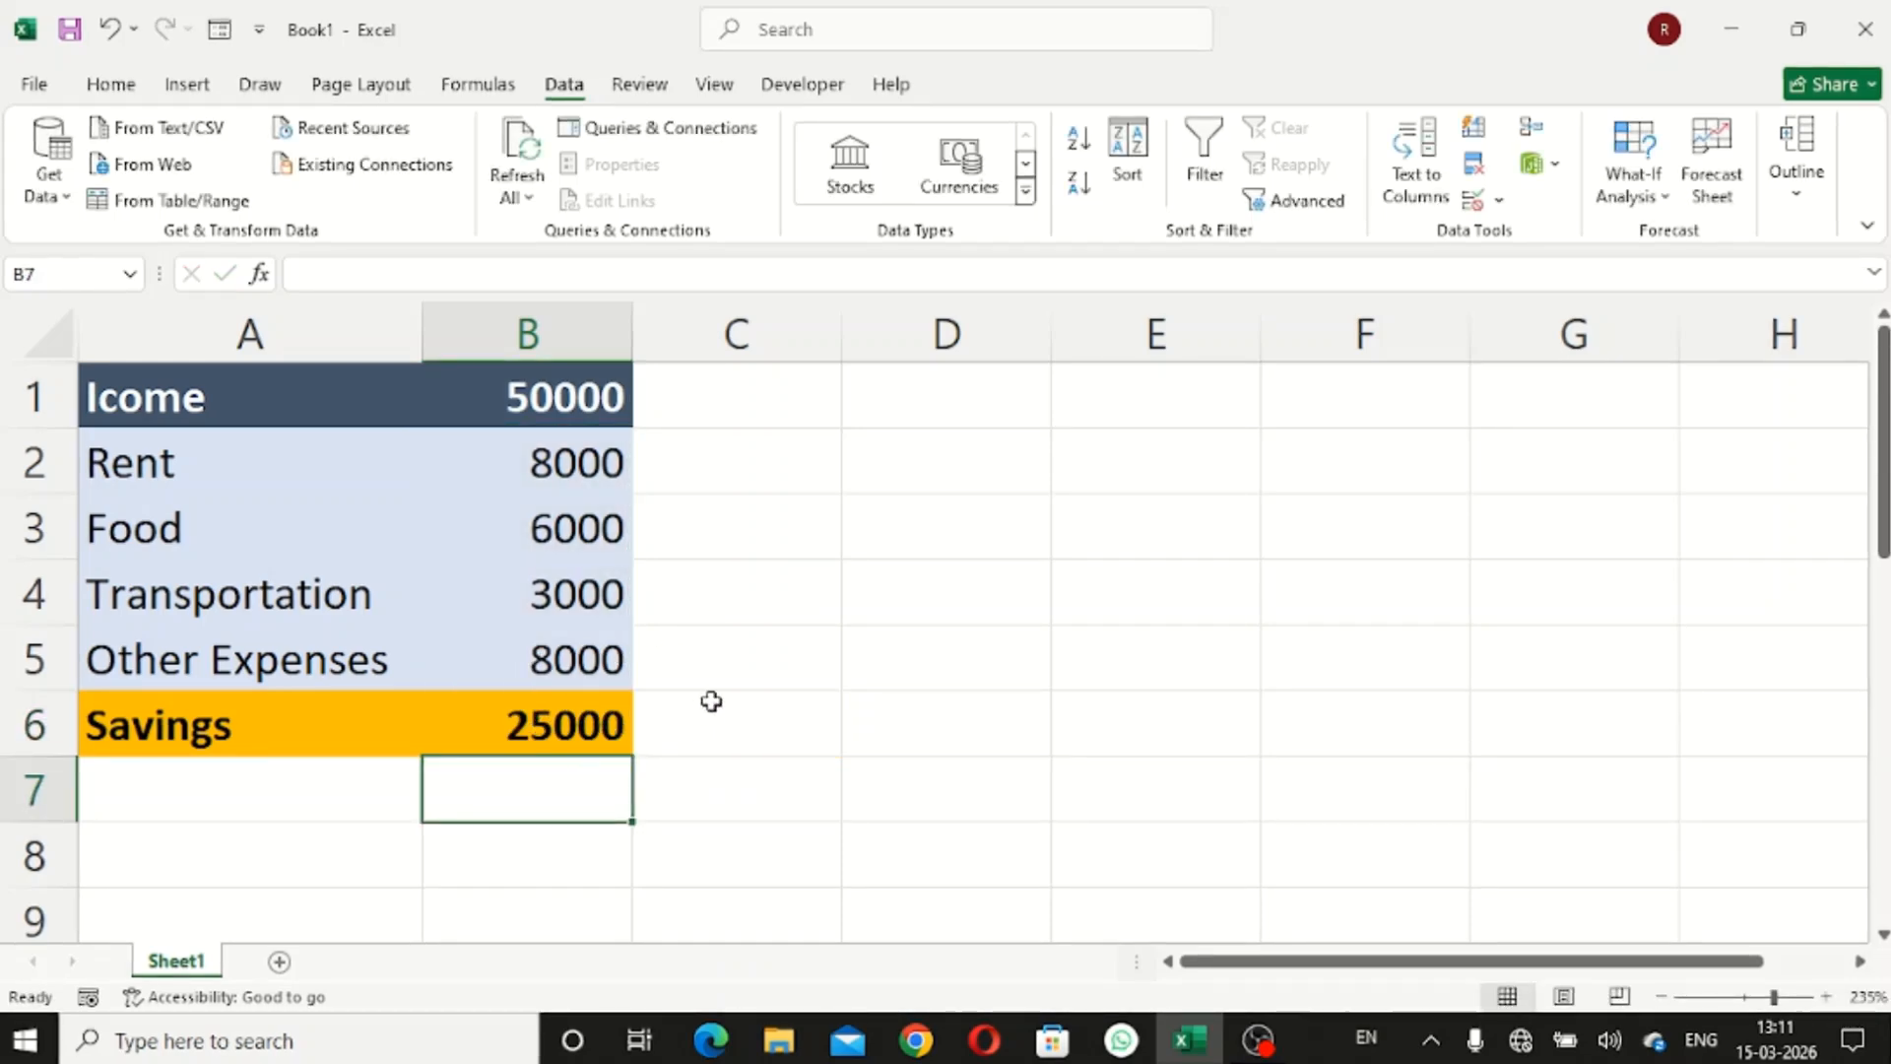
pyautogui.click(806, 568)
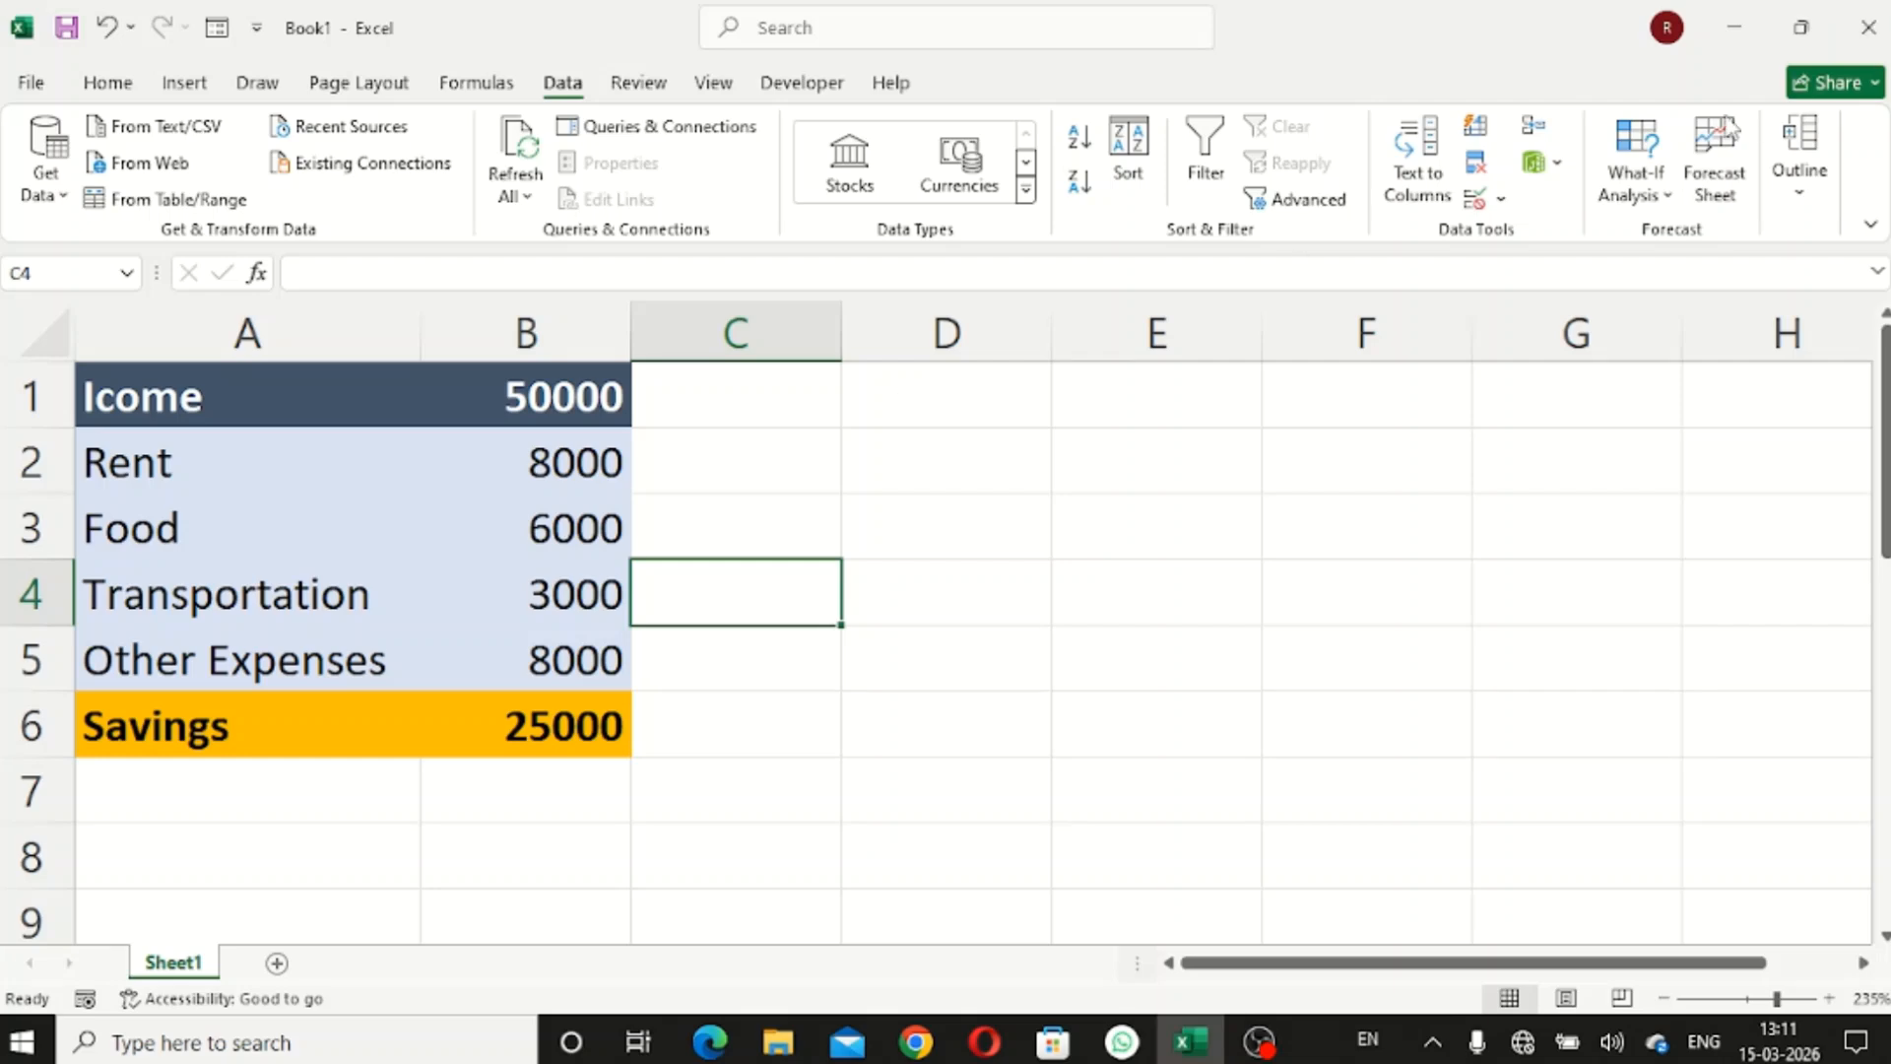
# Step: Start a new What-If scenario in the Scenario Manager and name it Normal
pyautogui.click(1650, 208)
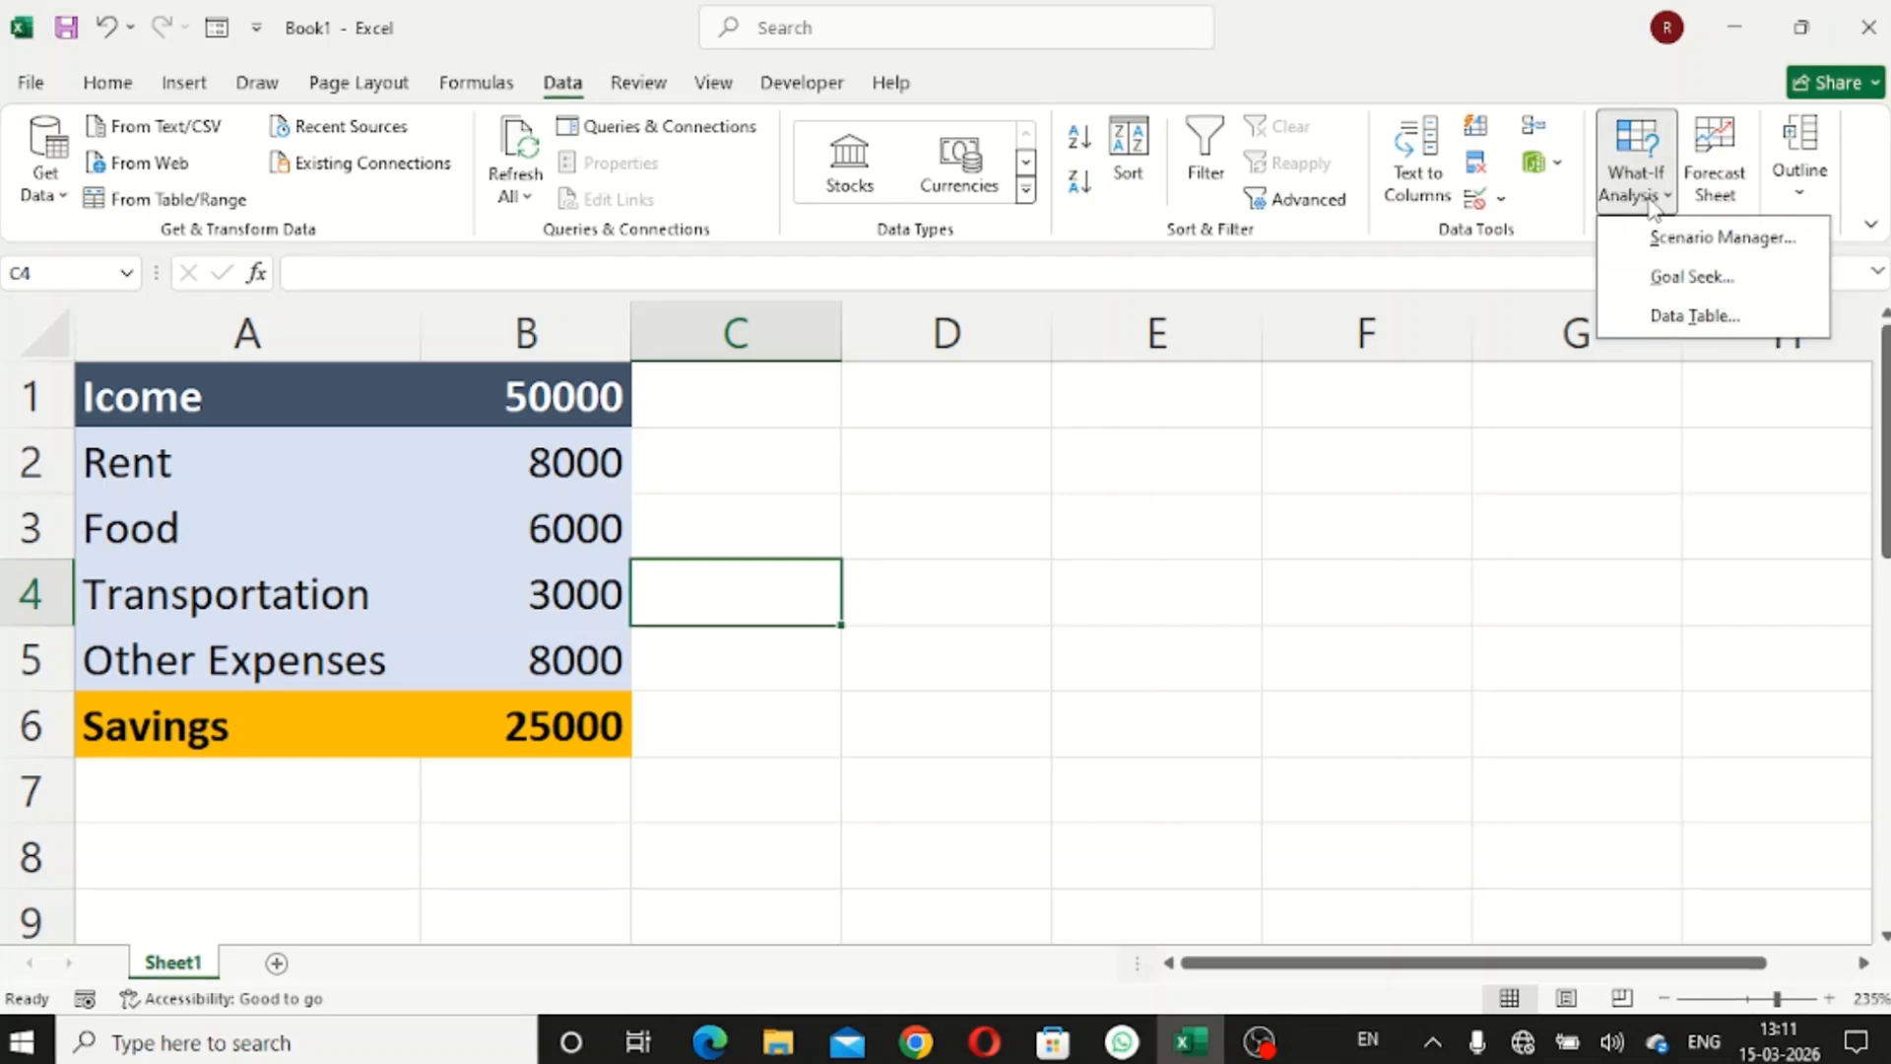
pyautogui.click(1677, 241)
pyautogui.moveTo(1064, 313)
pyautogui.mouseDown()
pyautogui.moveTo(970, 308)
pyautogui.moveTo(1030, 305)
pyautogui.mouseUp()
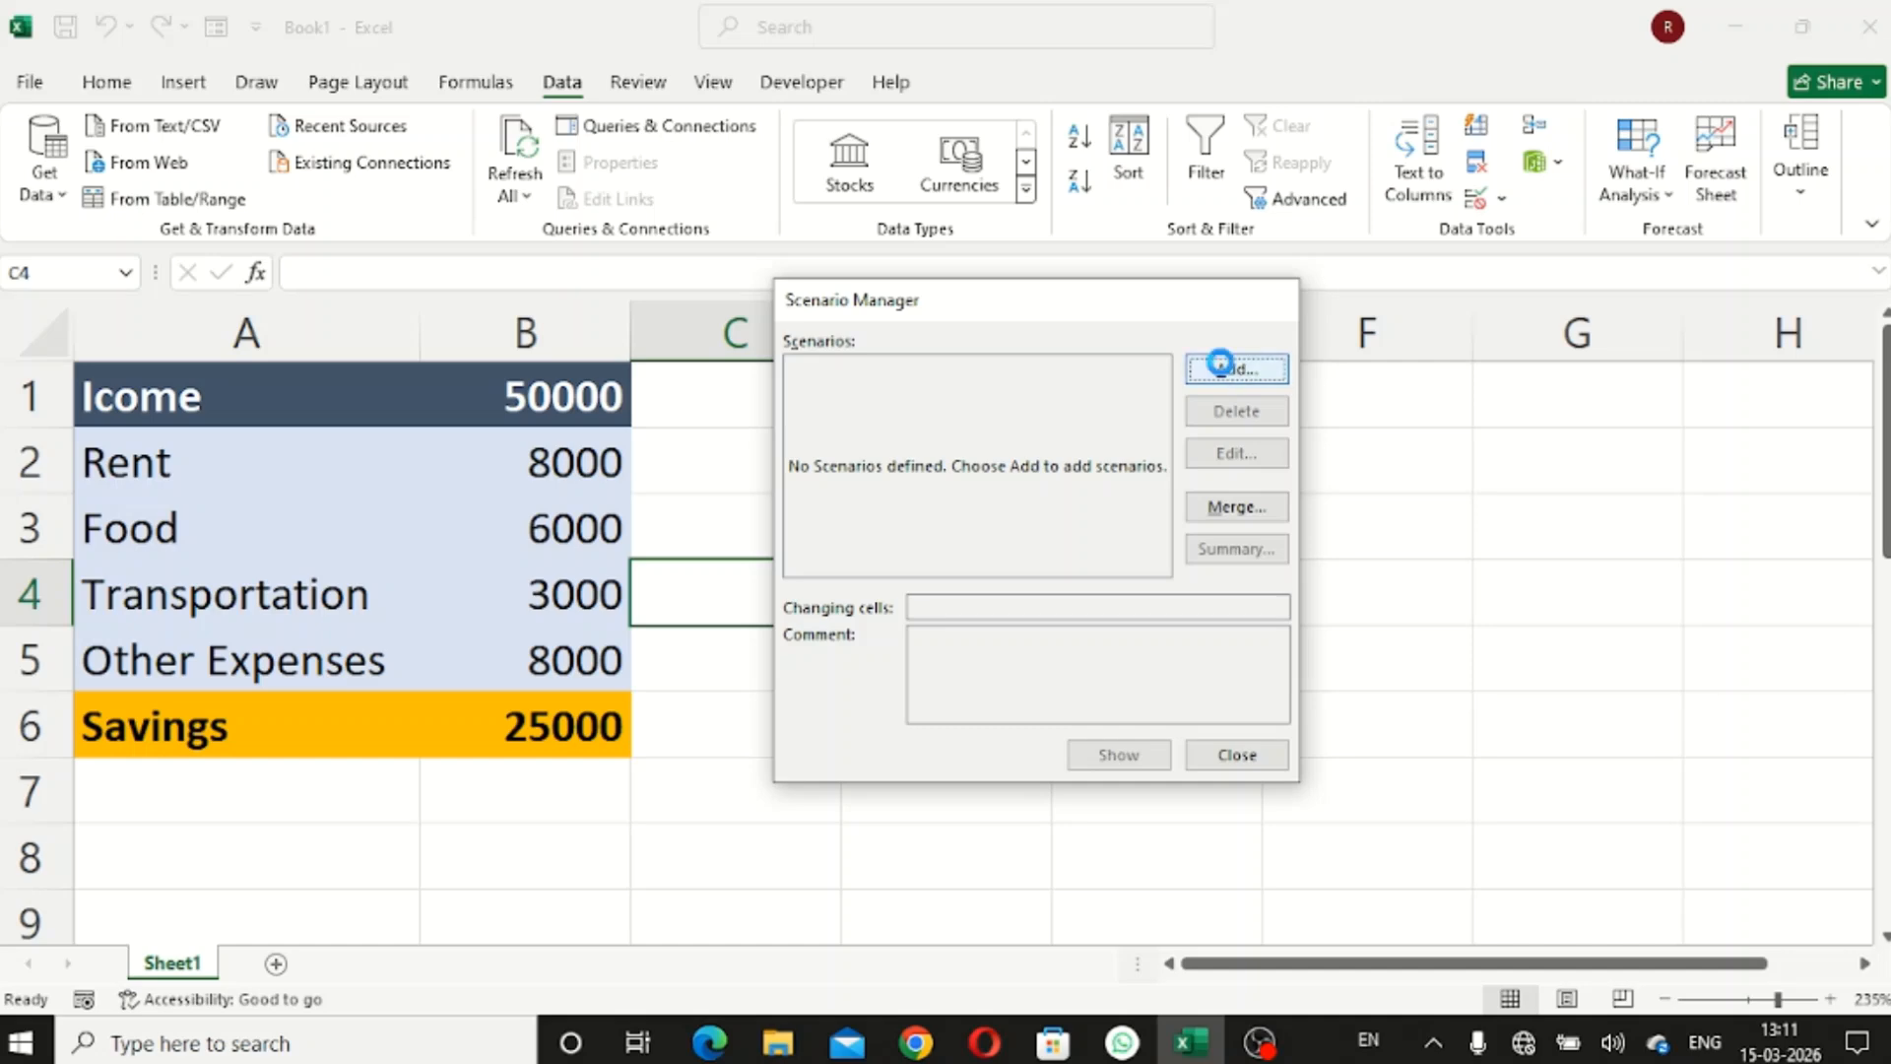
pyautogui.click(1231, 368)
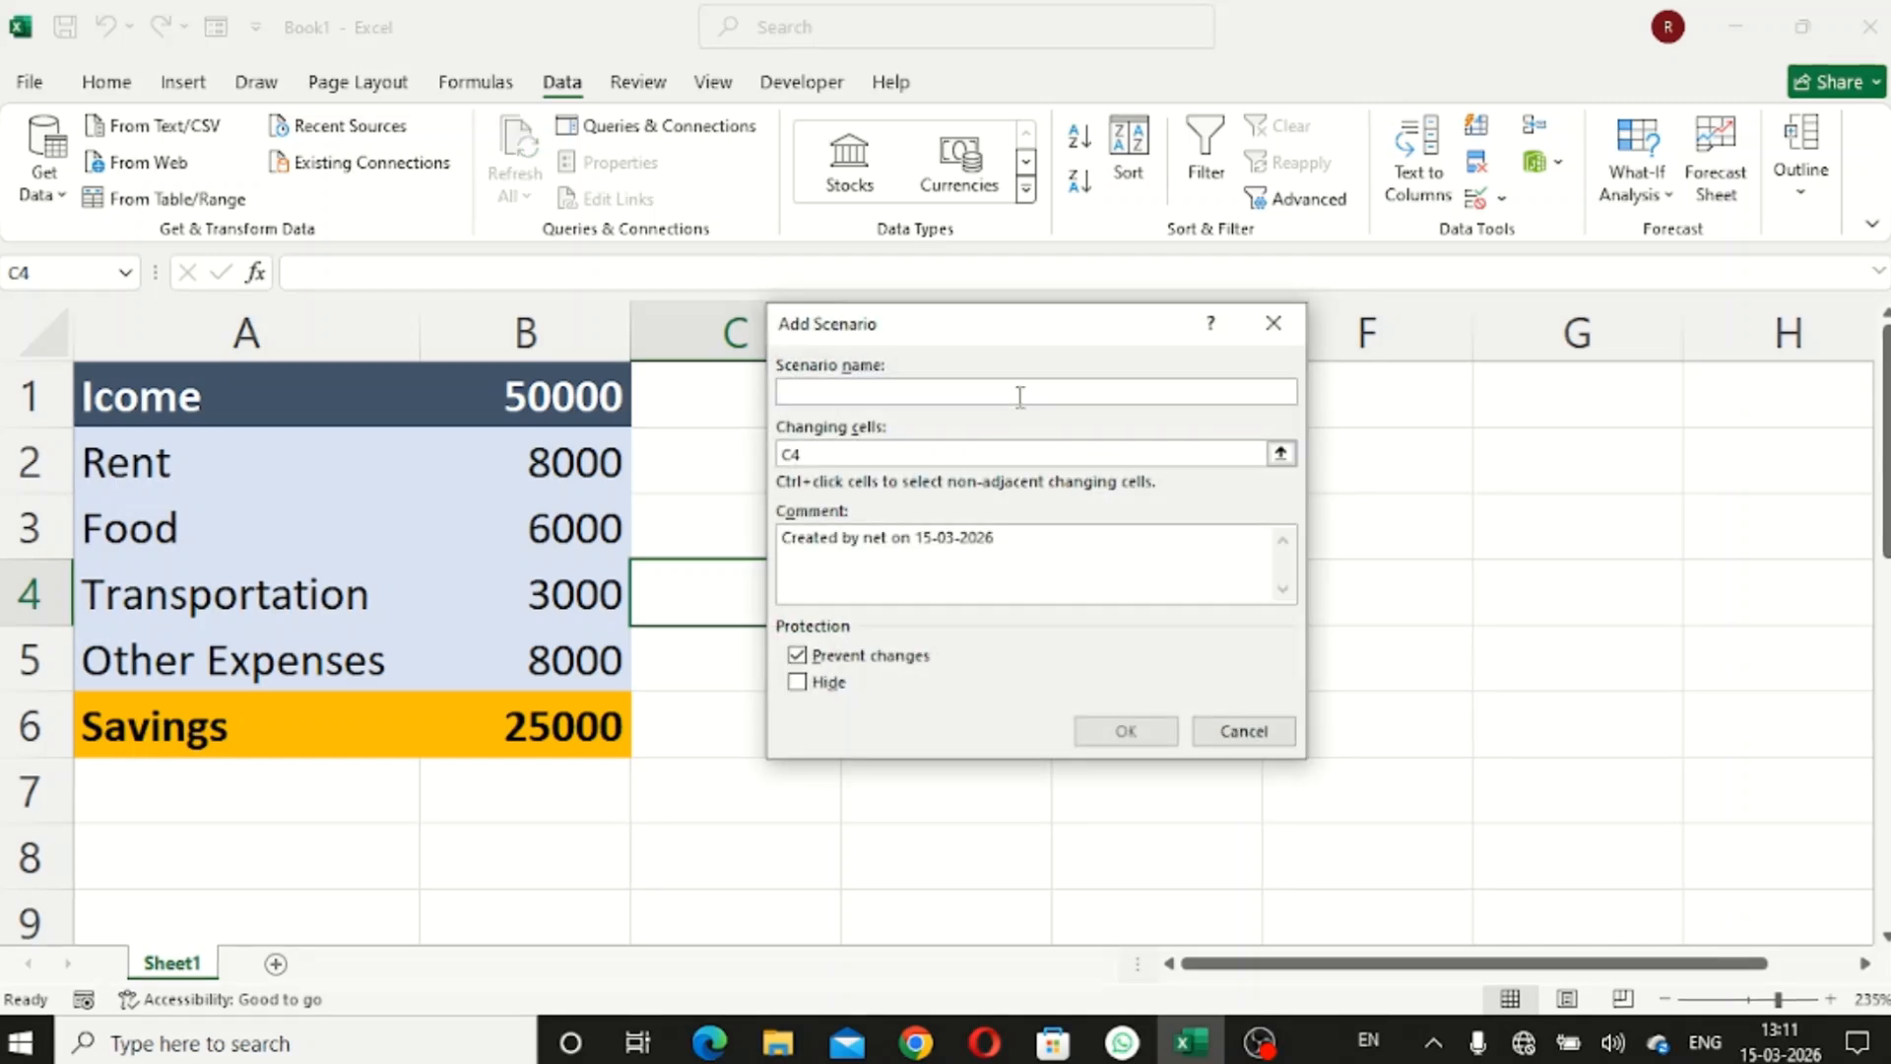
pyautogui.write('Normal')
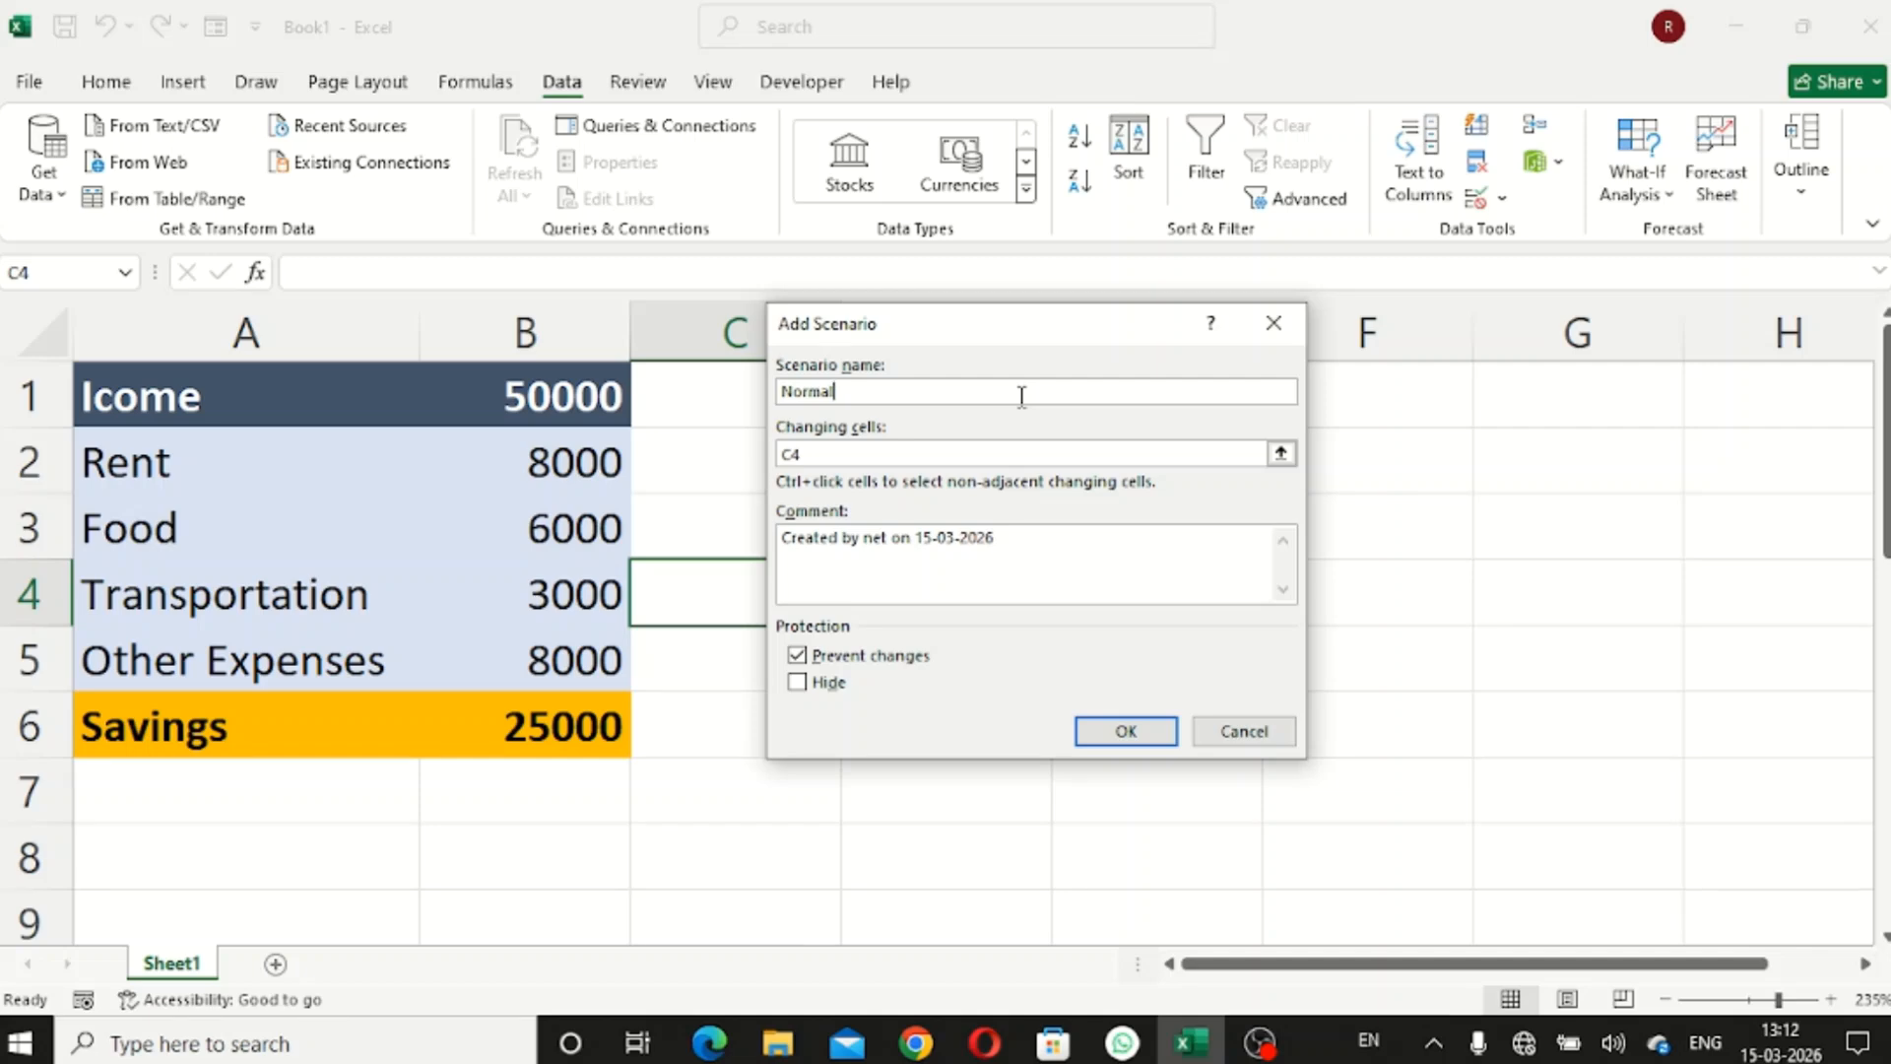
# Step: Set the Normal scenario's changing cells to B1:B5 and accept the current cell values for it
pyautogui.click(842, 454)
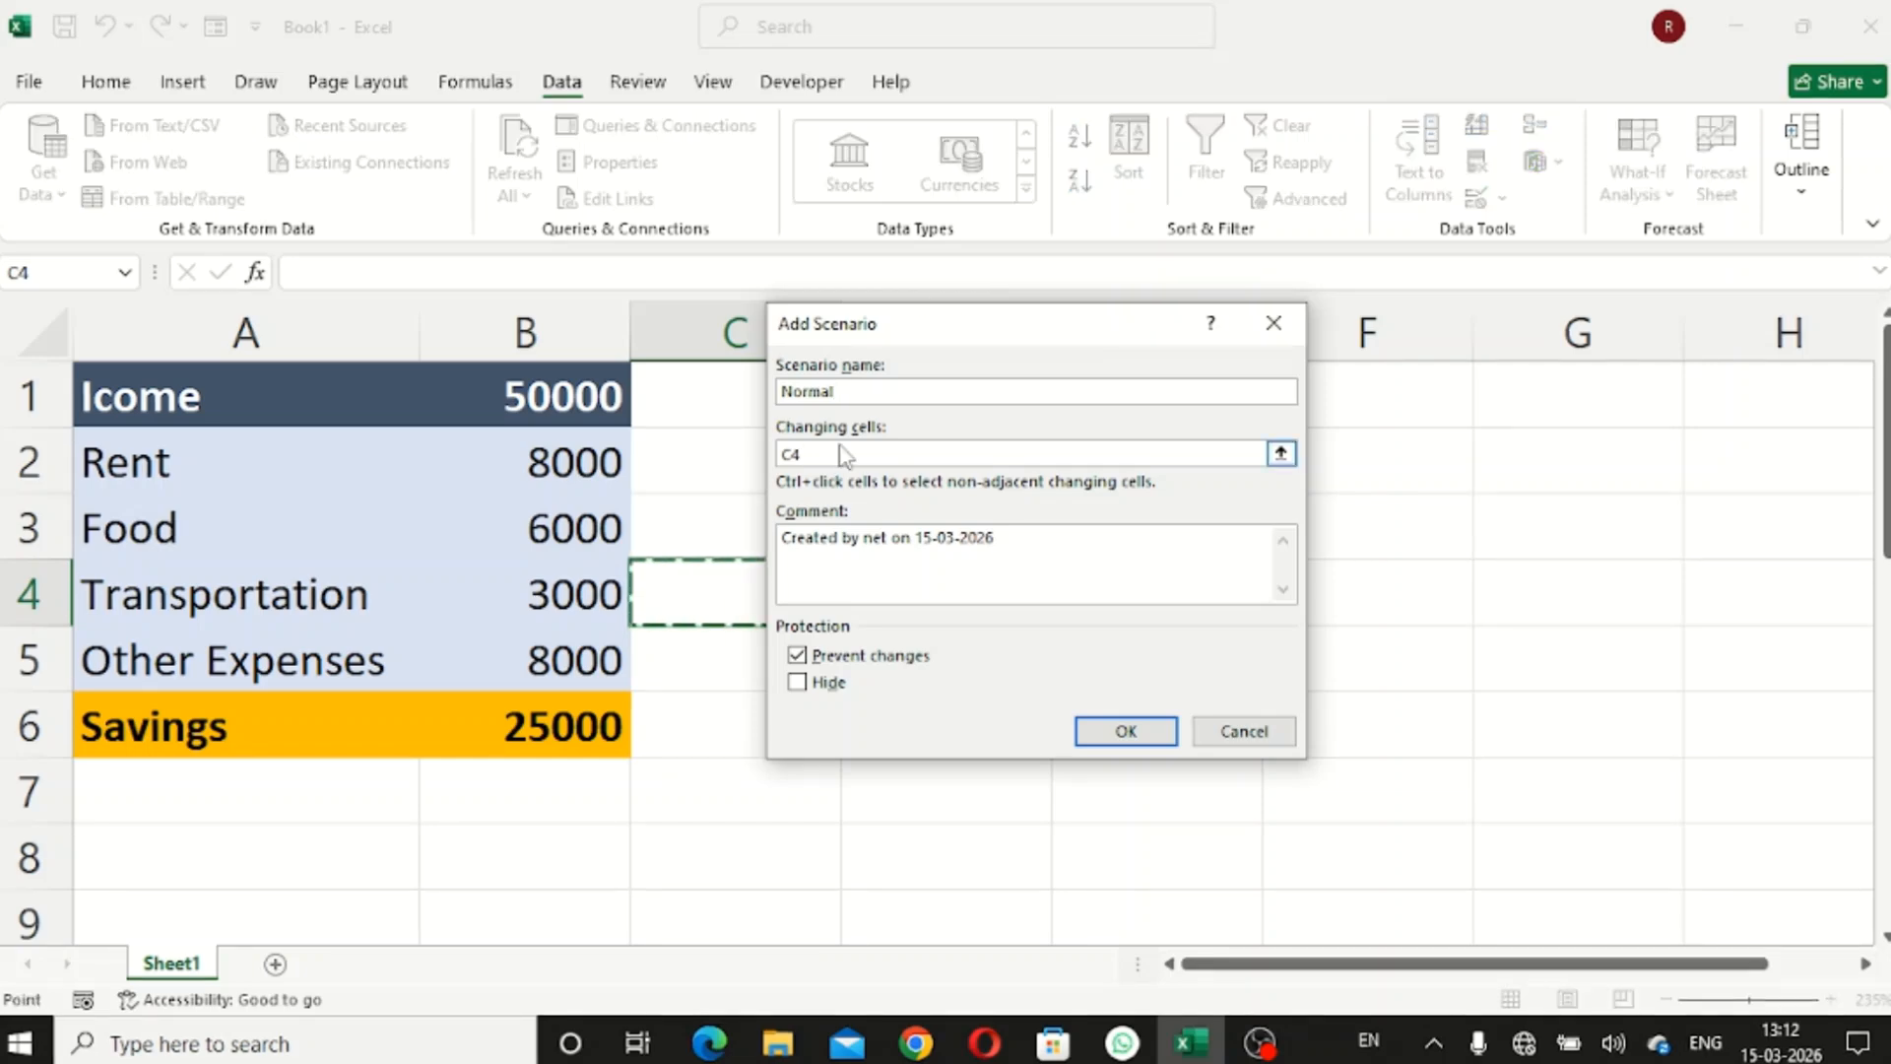
pyautogui.press('BackSpace')
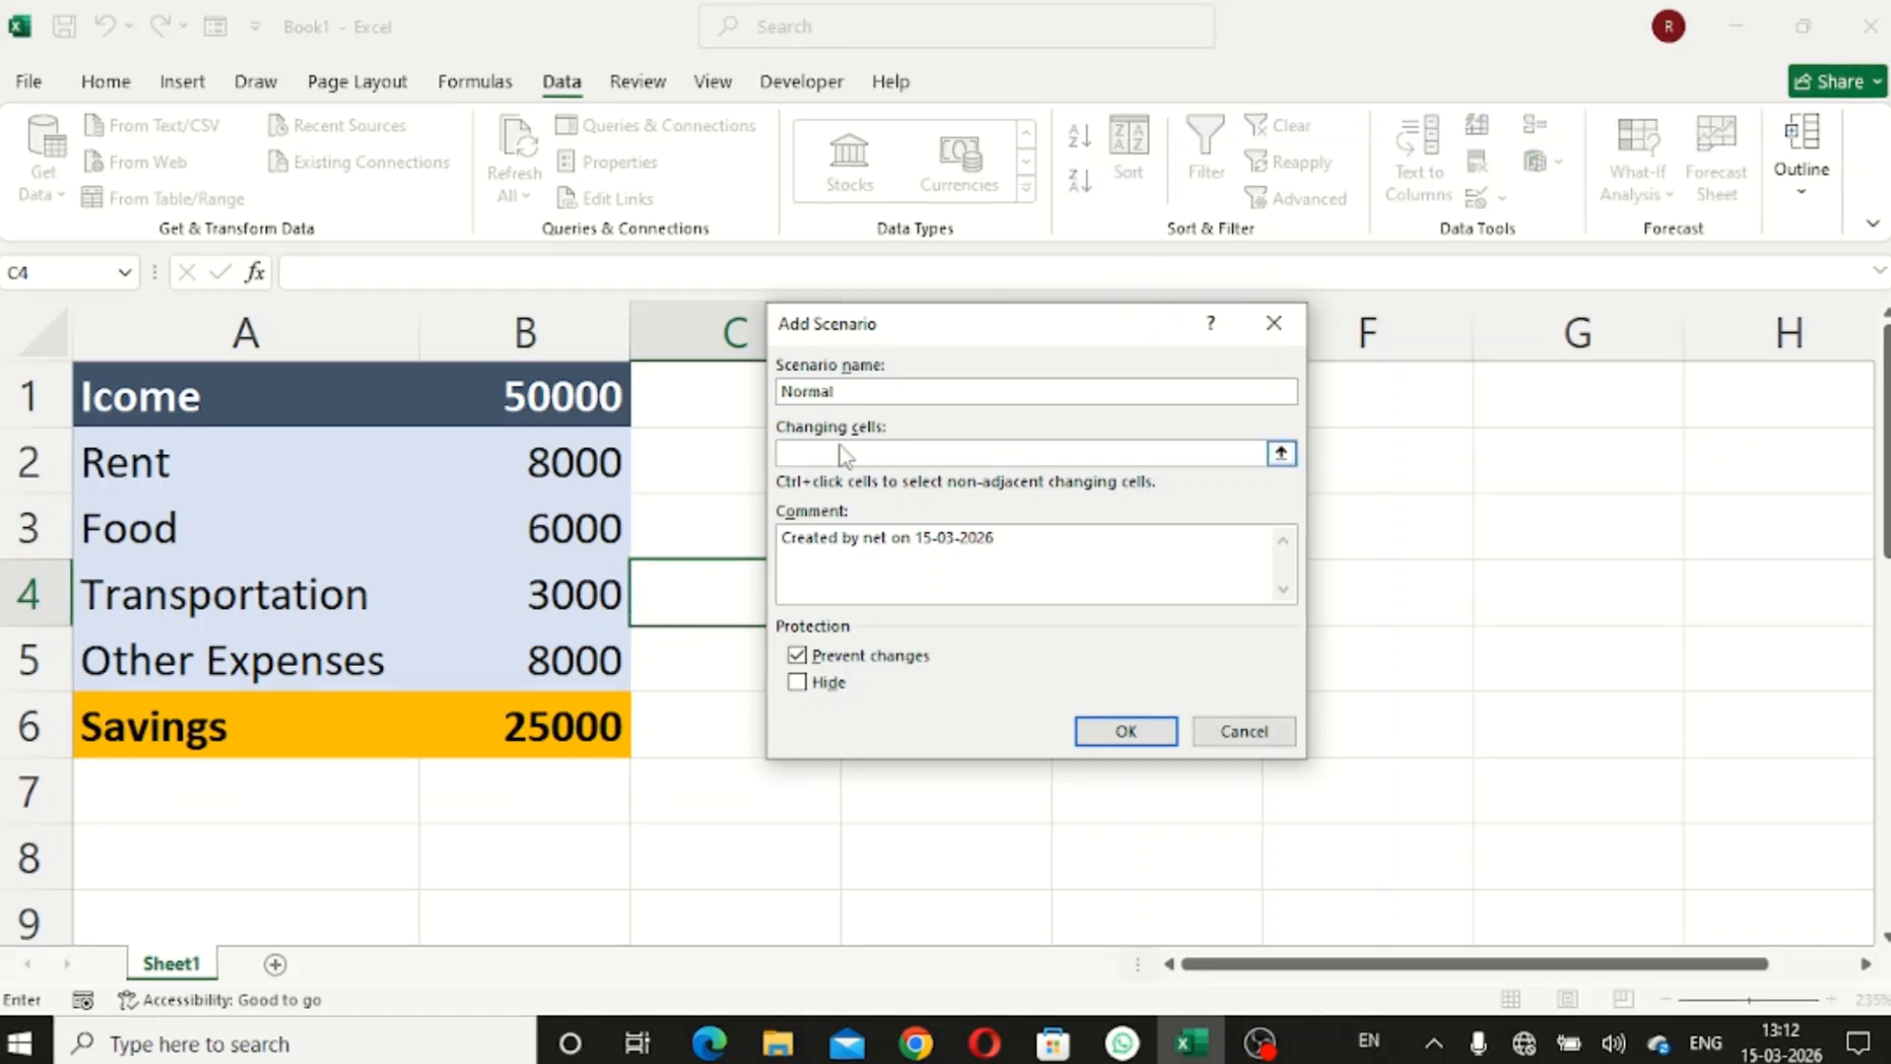
pyautogui.moveTo(573, 394); pyautogui.dragTo(561, 662)
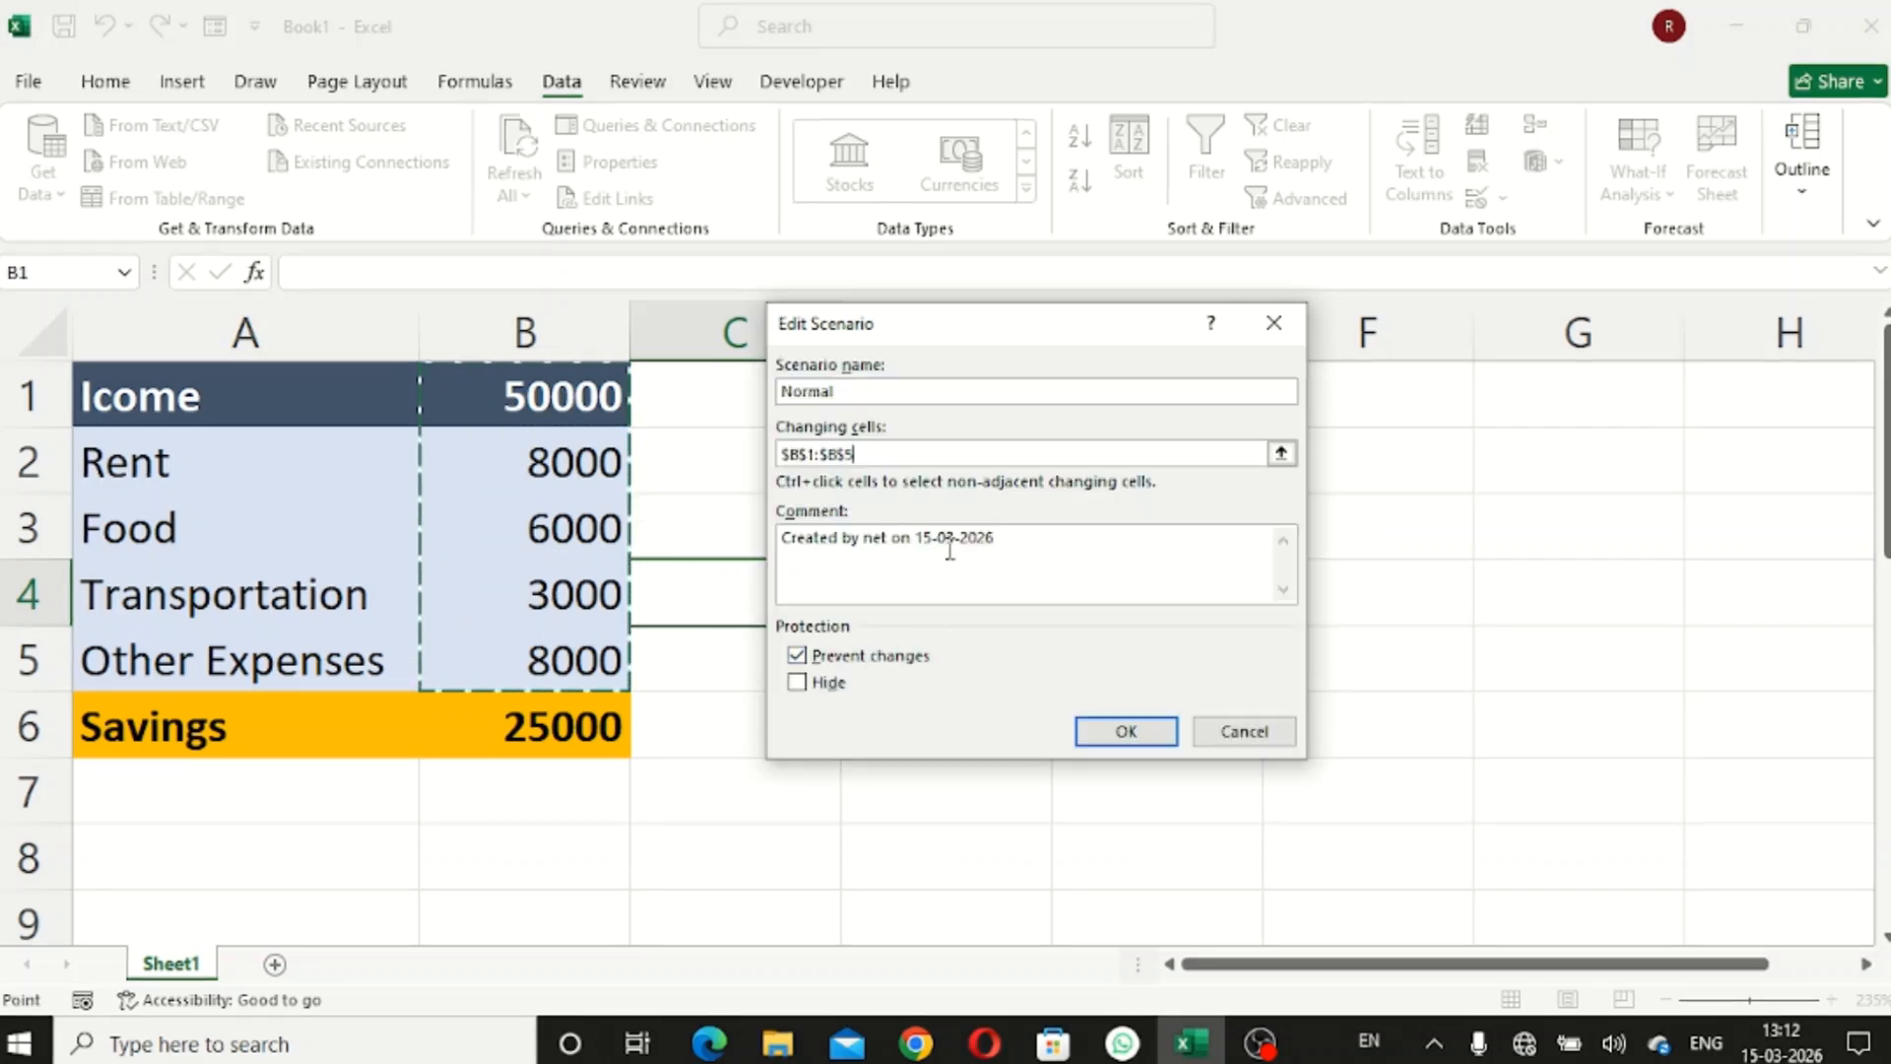
pyautogui.click(1125, 735)
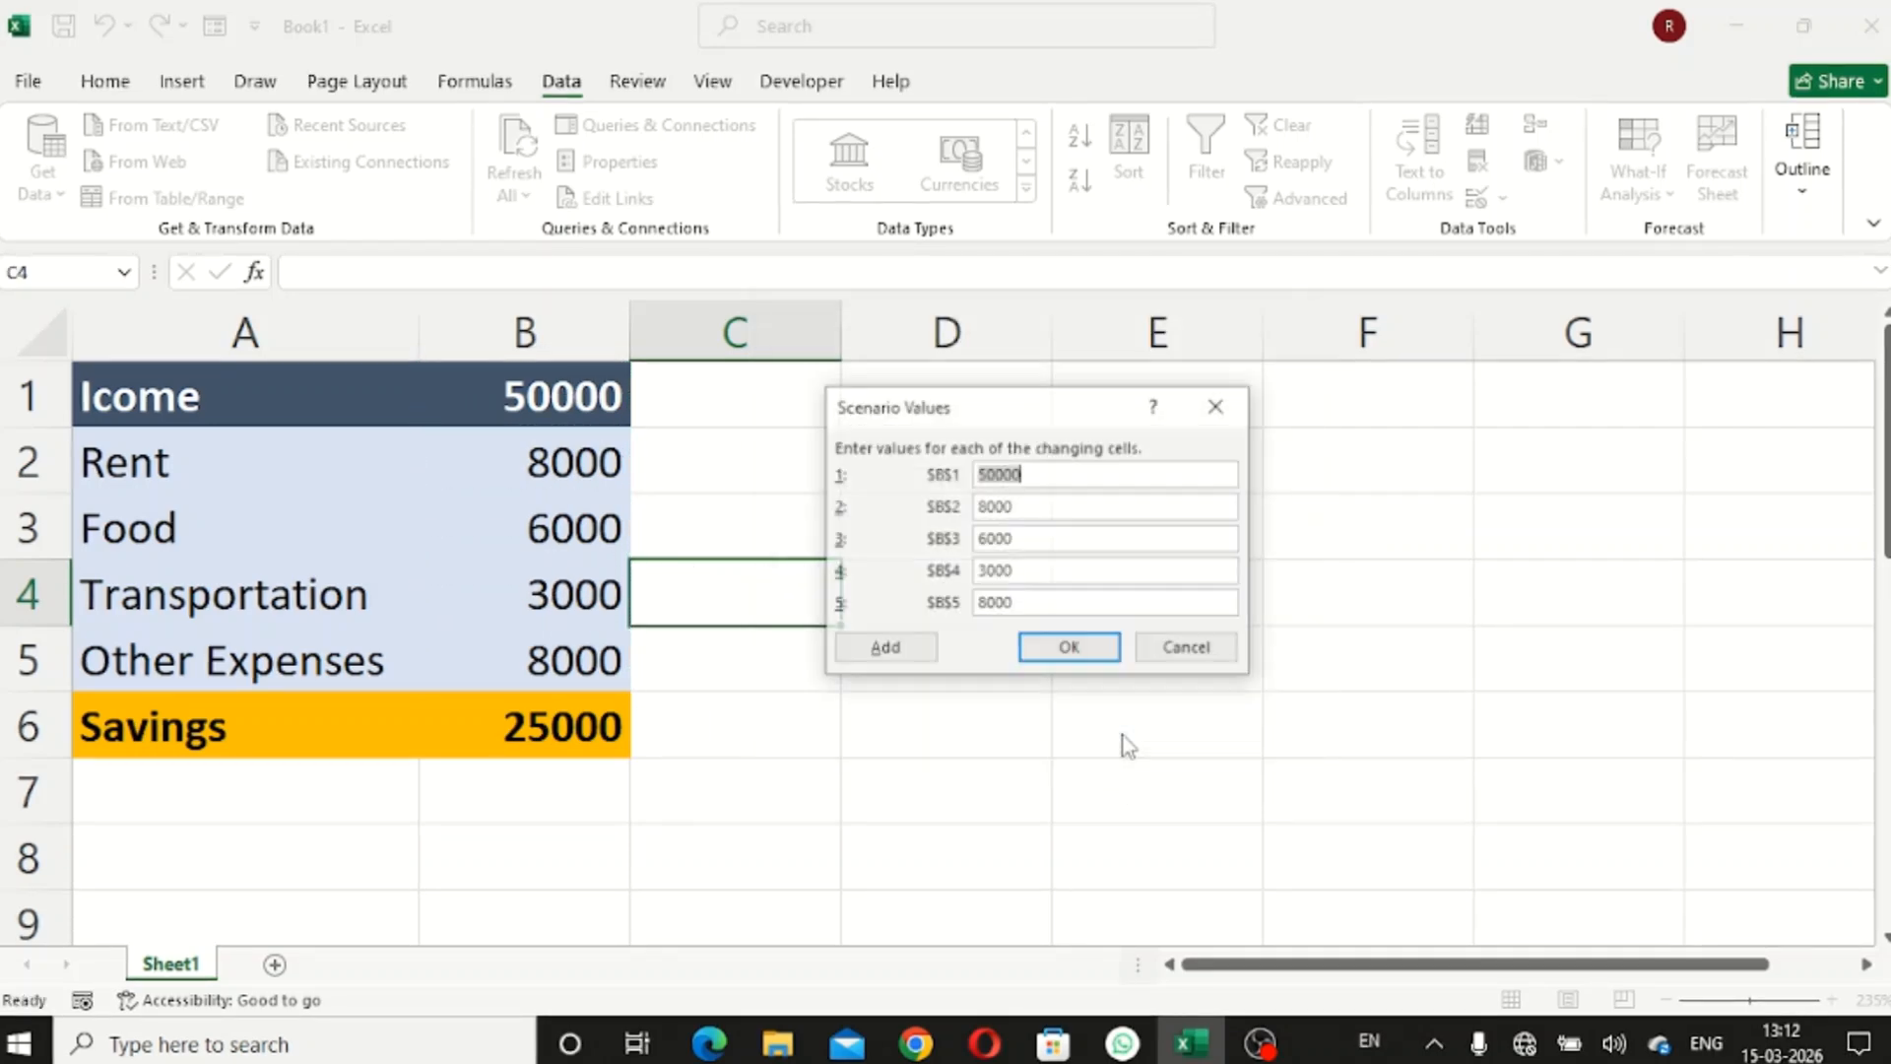
pyautogui.click(1061, 652)
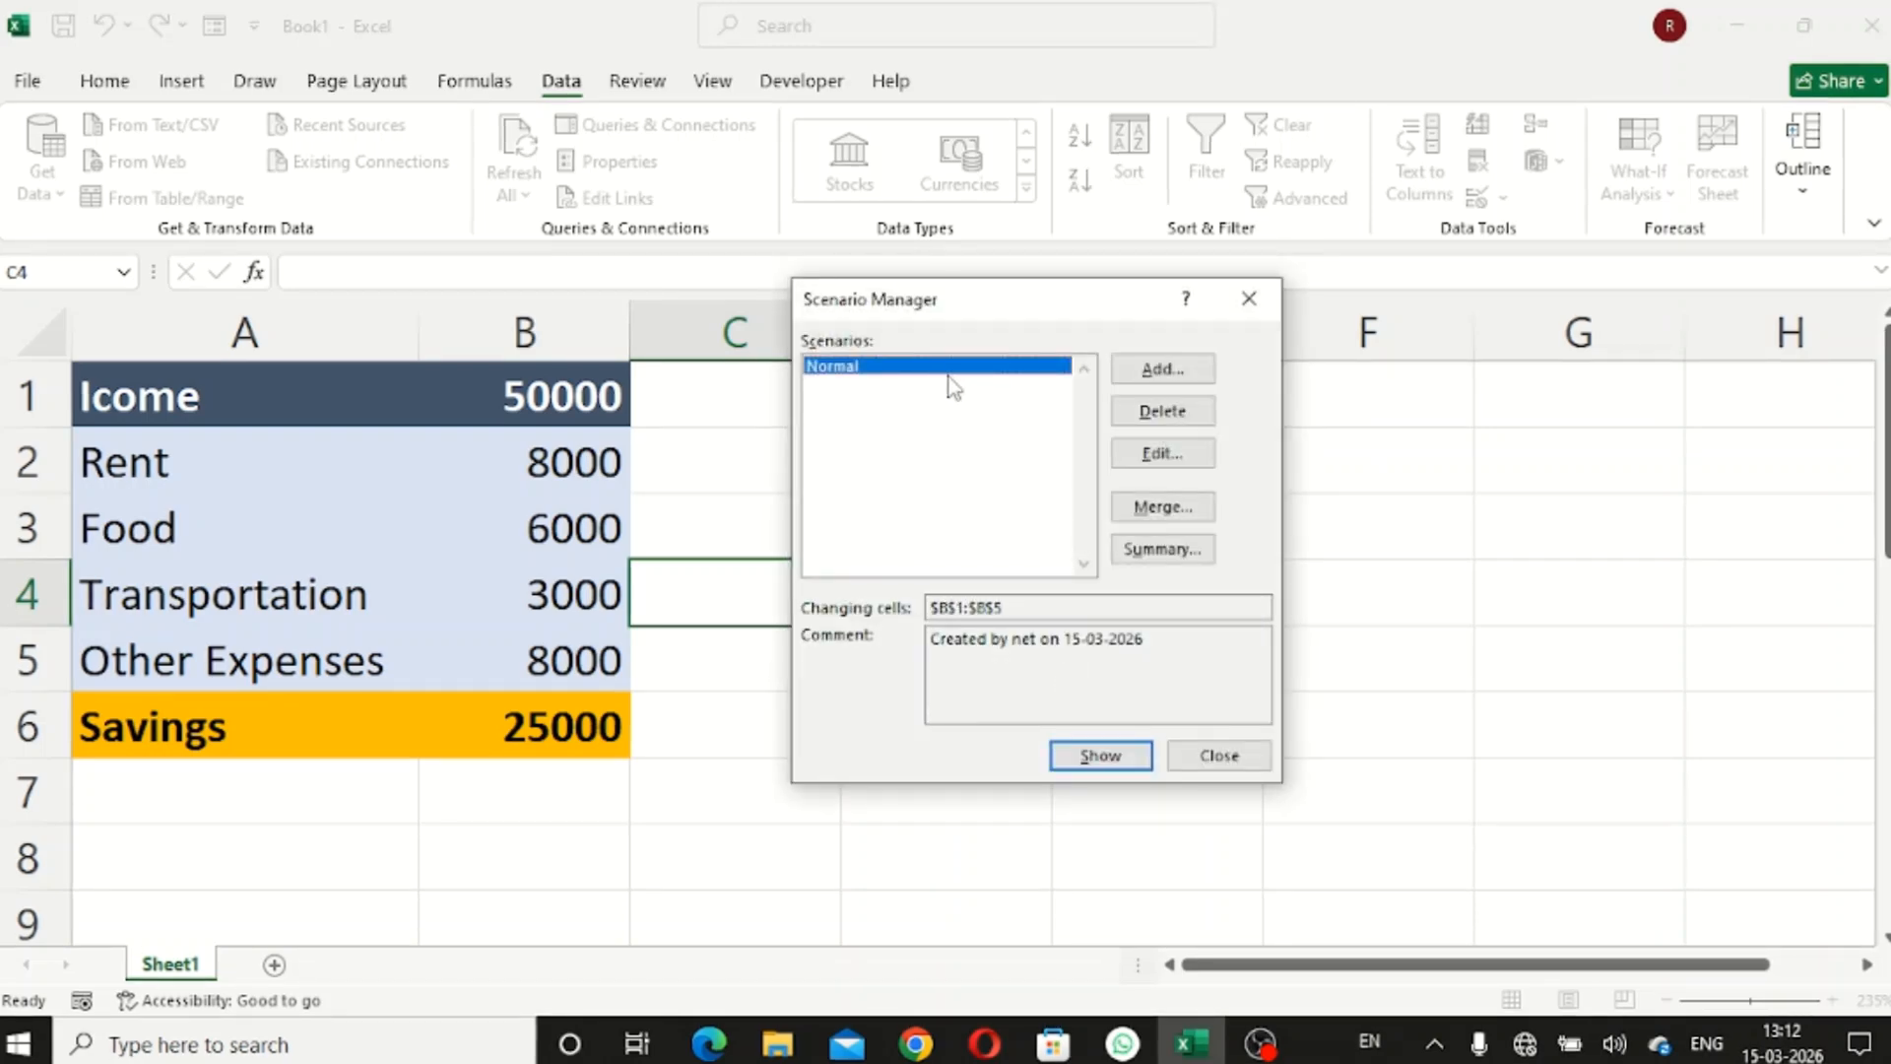
# Step: Add a second scenario named "Decrease rent to 6000 and decrease other expenses to 5000", keeping B1:B5 as the changing cells
pyautogui.click(1165, 371)
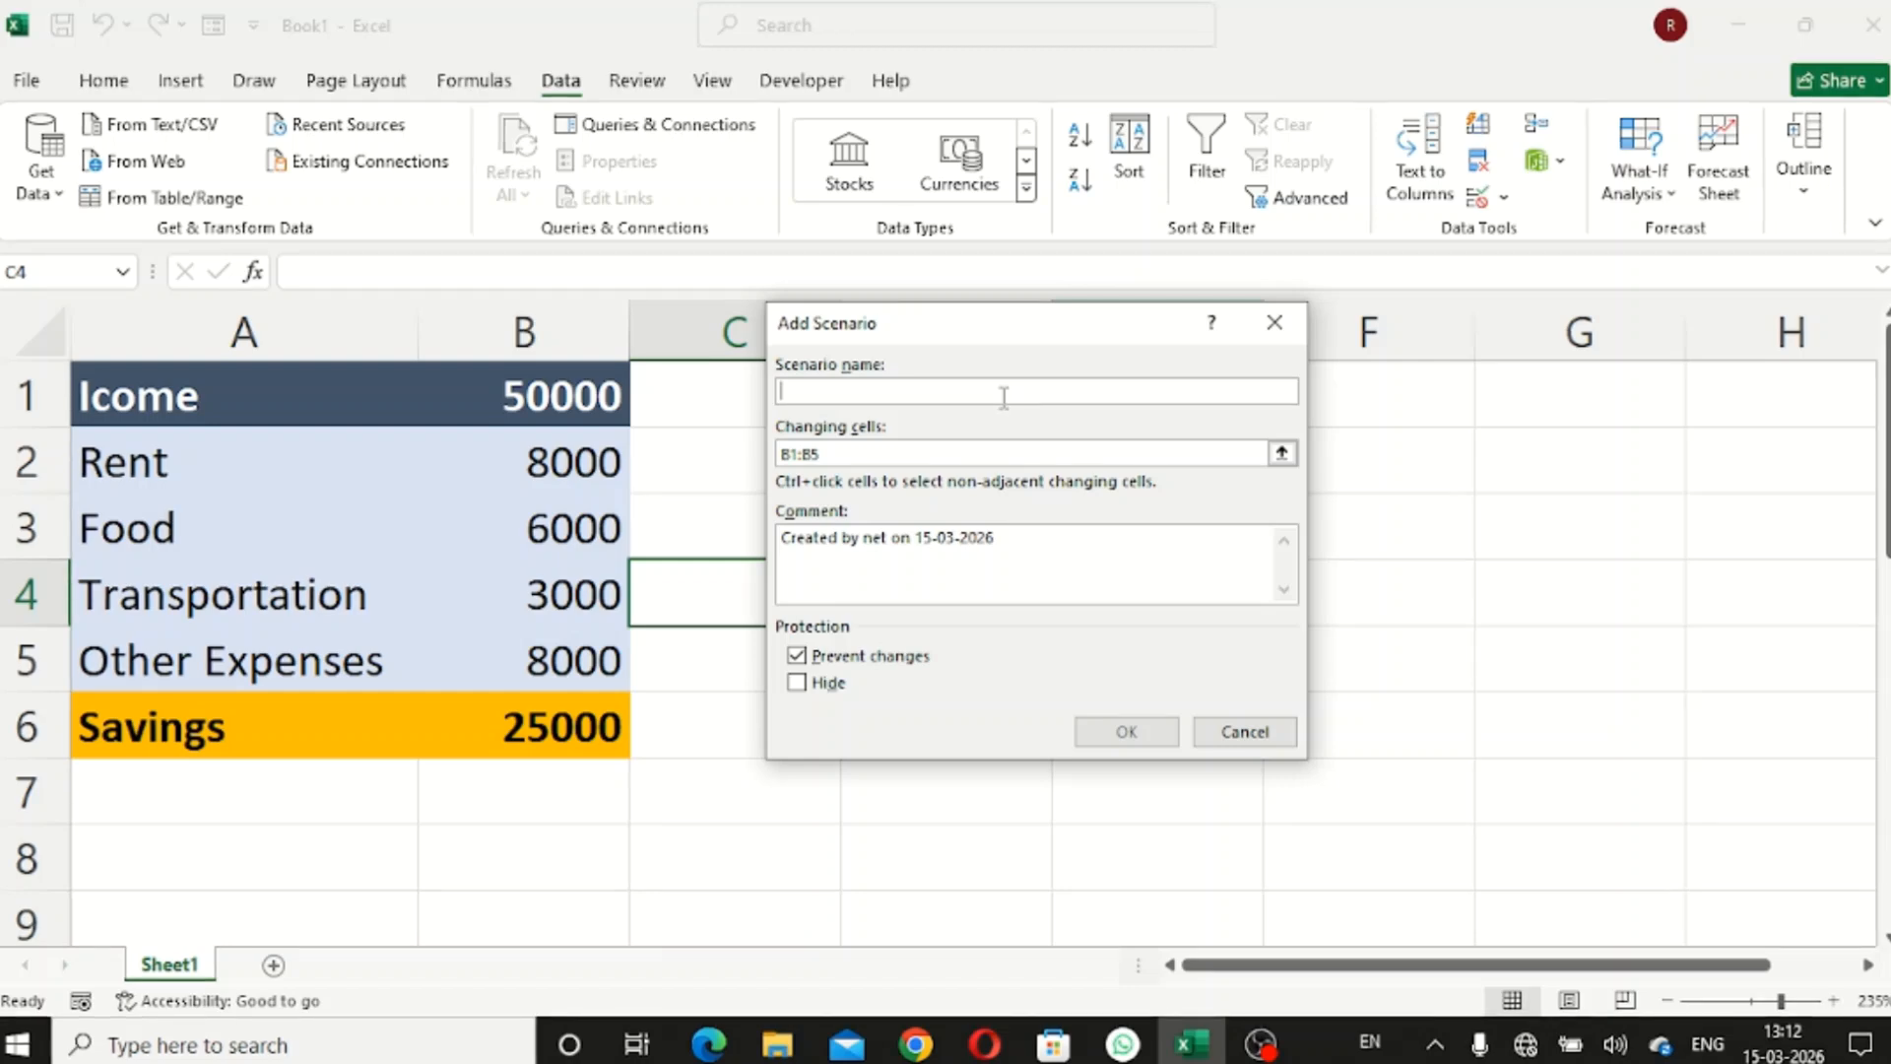
pyautogui.write('Devr')
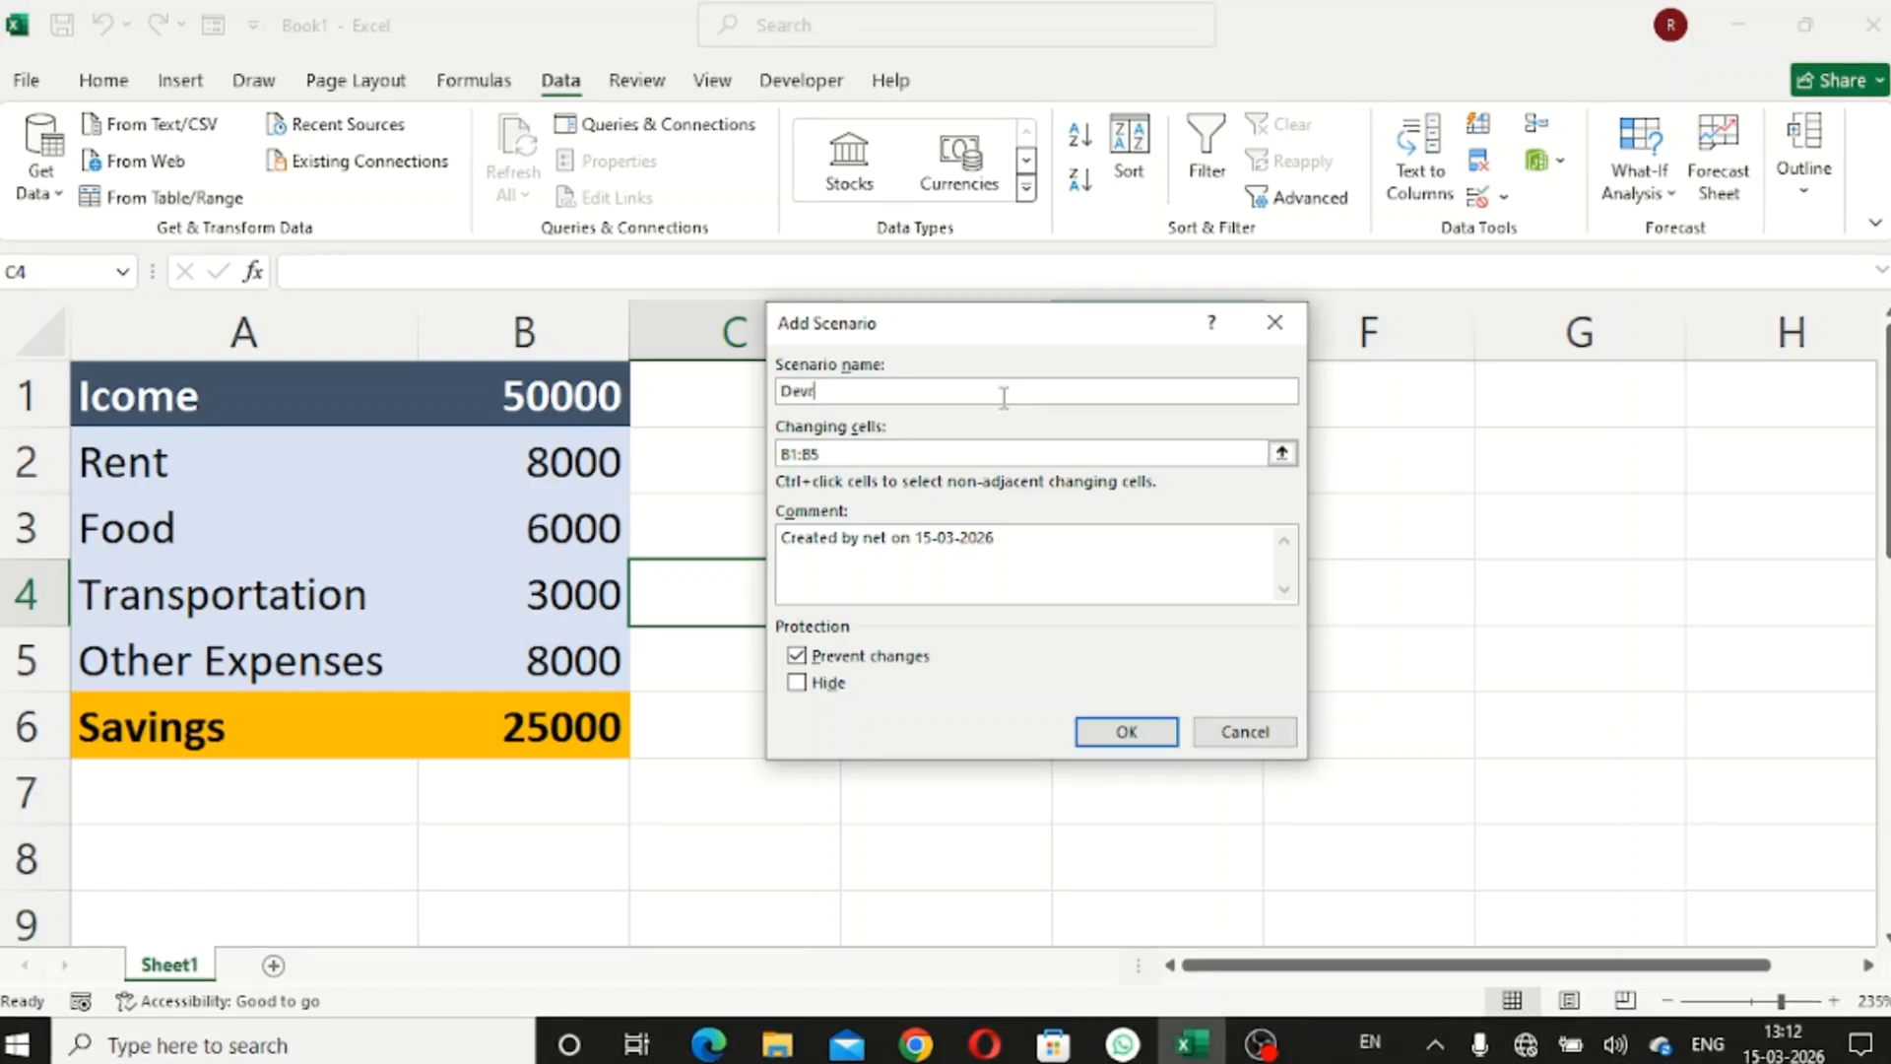
pyautogui.press('BackSpace')
pyautogui.press('BackSpace')
pyautogui.write('crease')
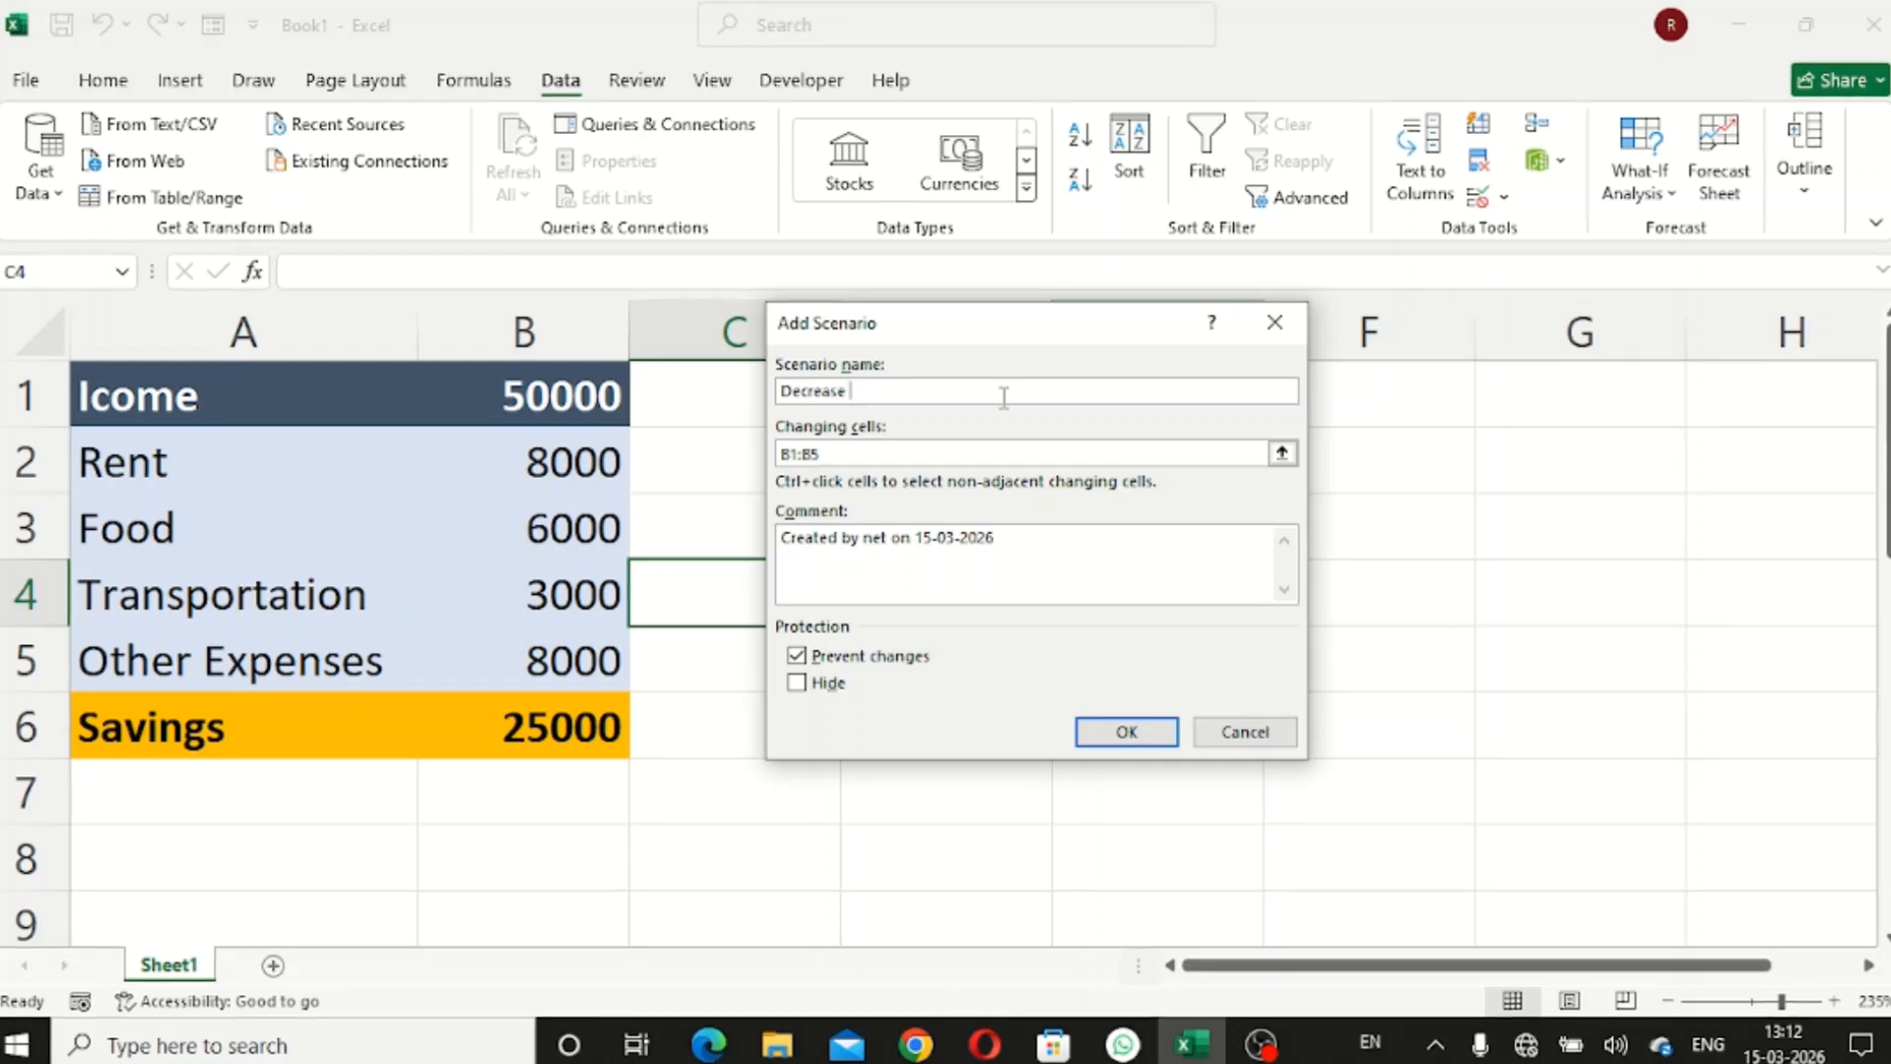
pyautogui.write(' rent by')
pyautogui.press('BackSpace')
pyautogui.press('BackSpace')
pyautogui.write('to')
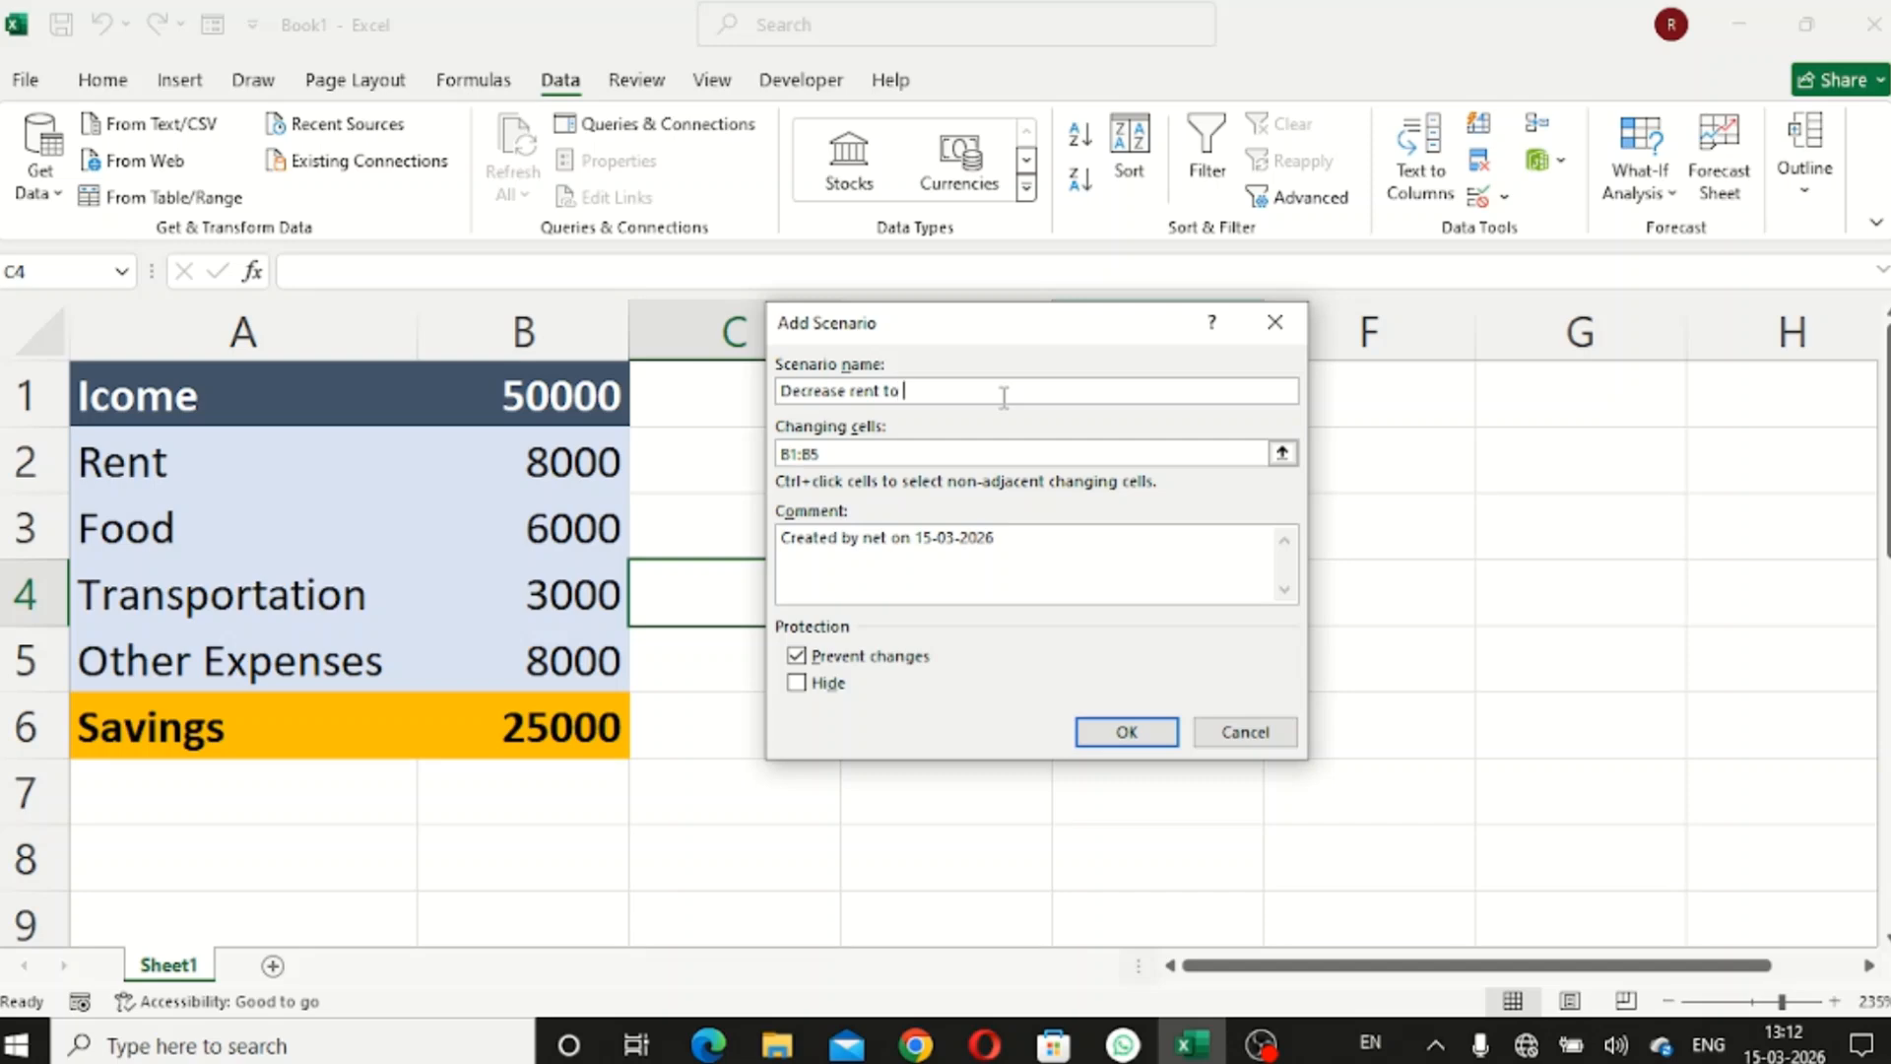
pyautogui.write(' 6000')
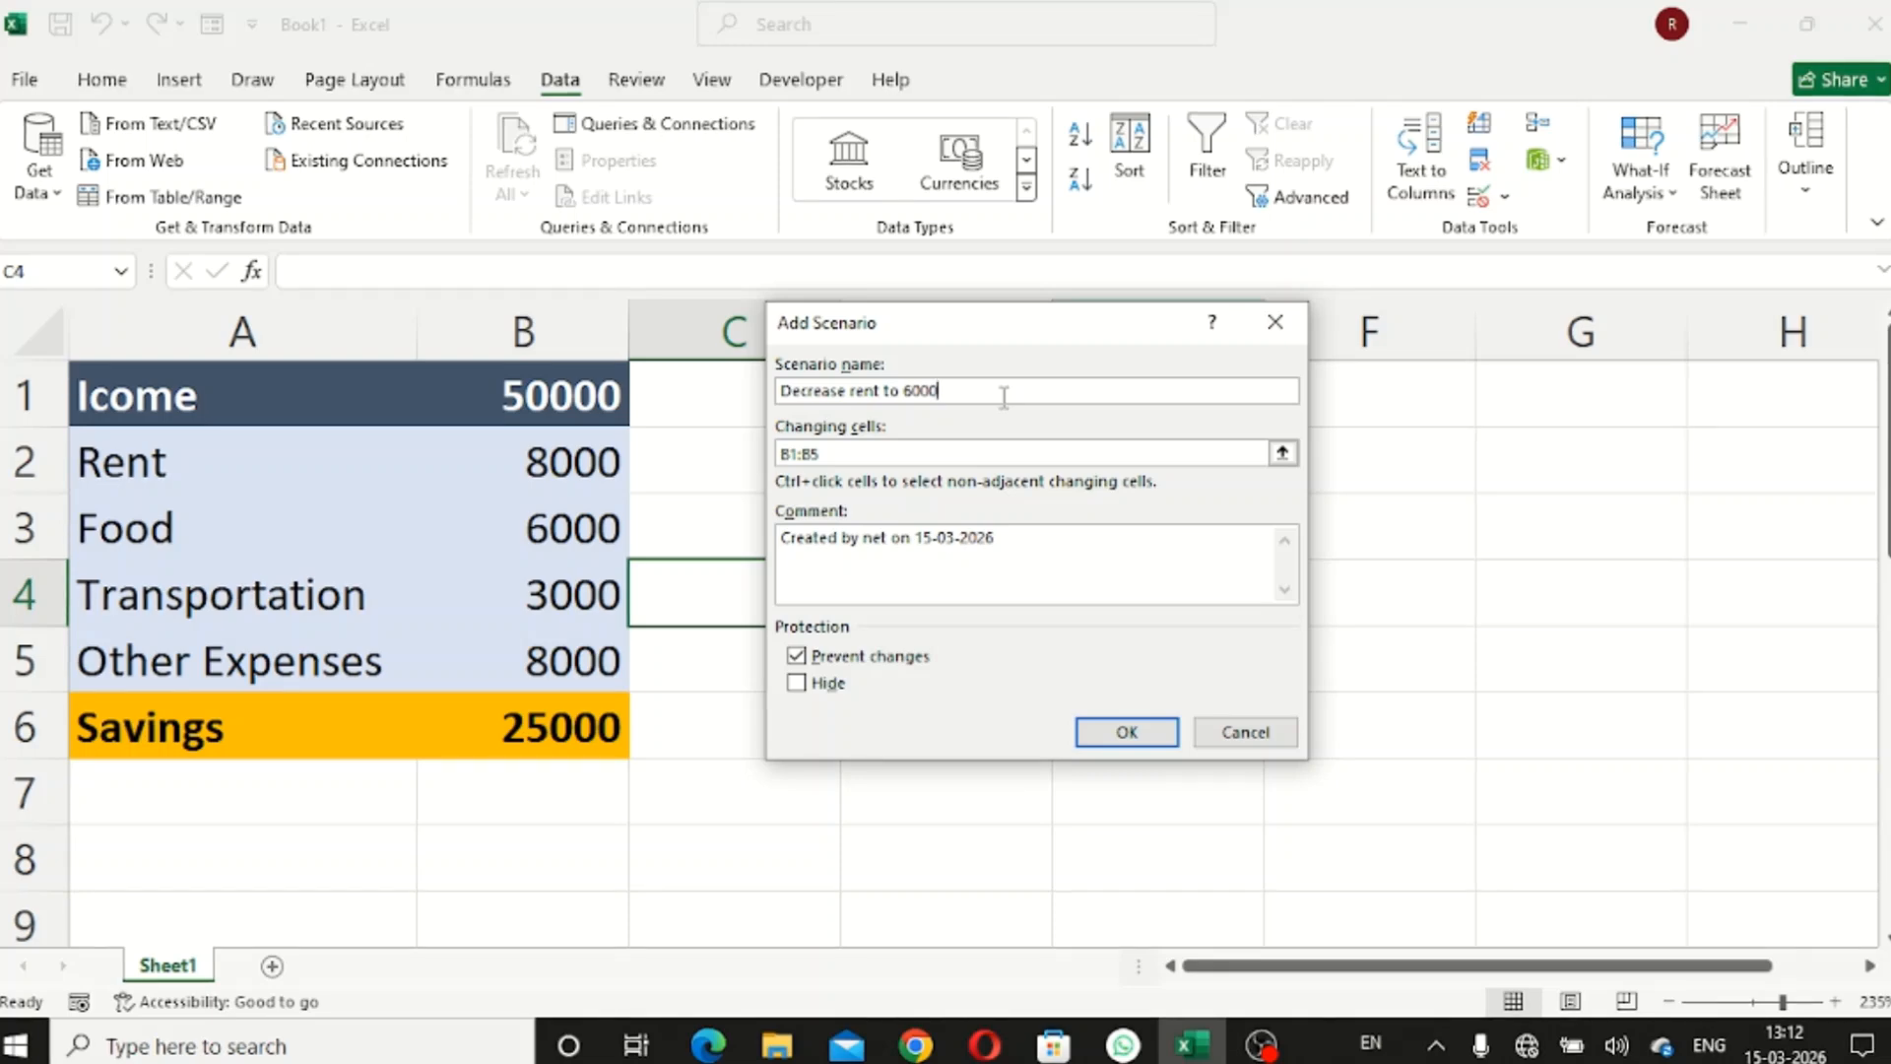
pyautogui.write('and')
pyautogui.press('BackSpace')
pyautogui.press('BackSpace')
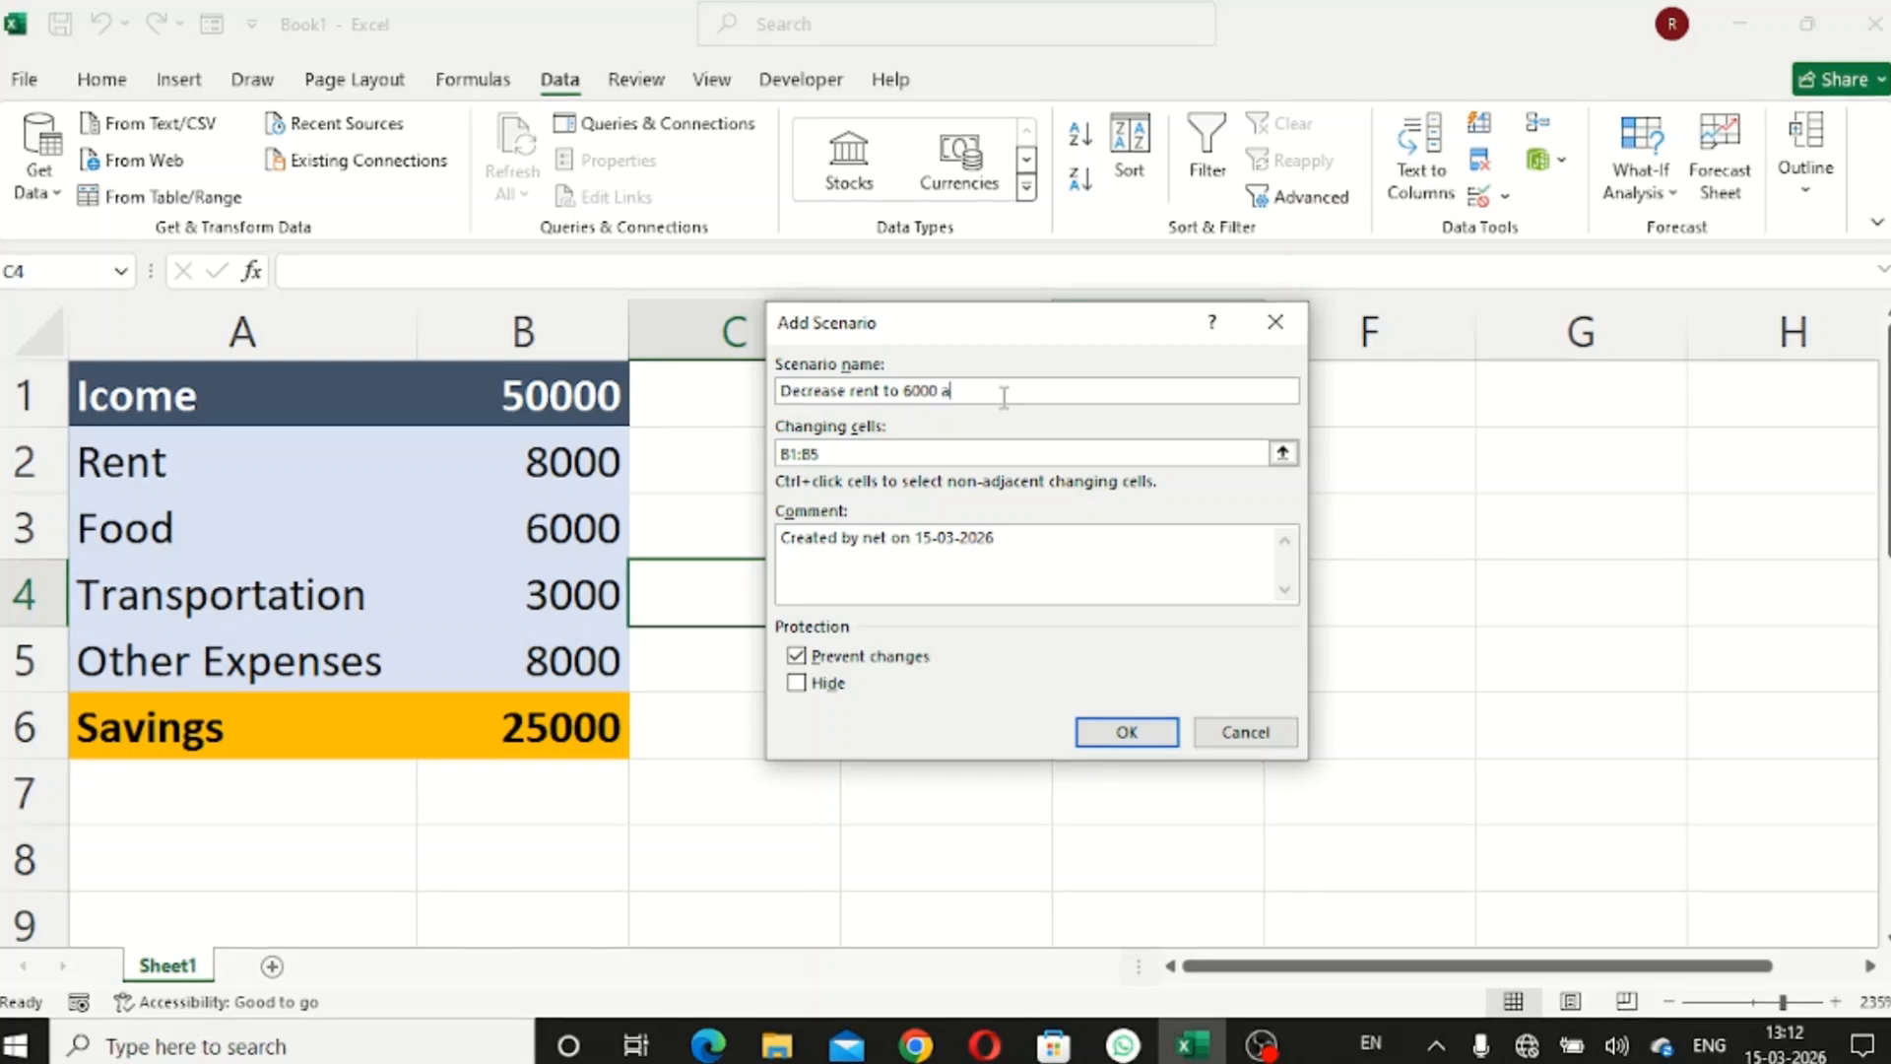
pyautogui.write('nd ')
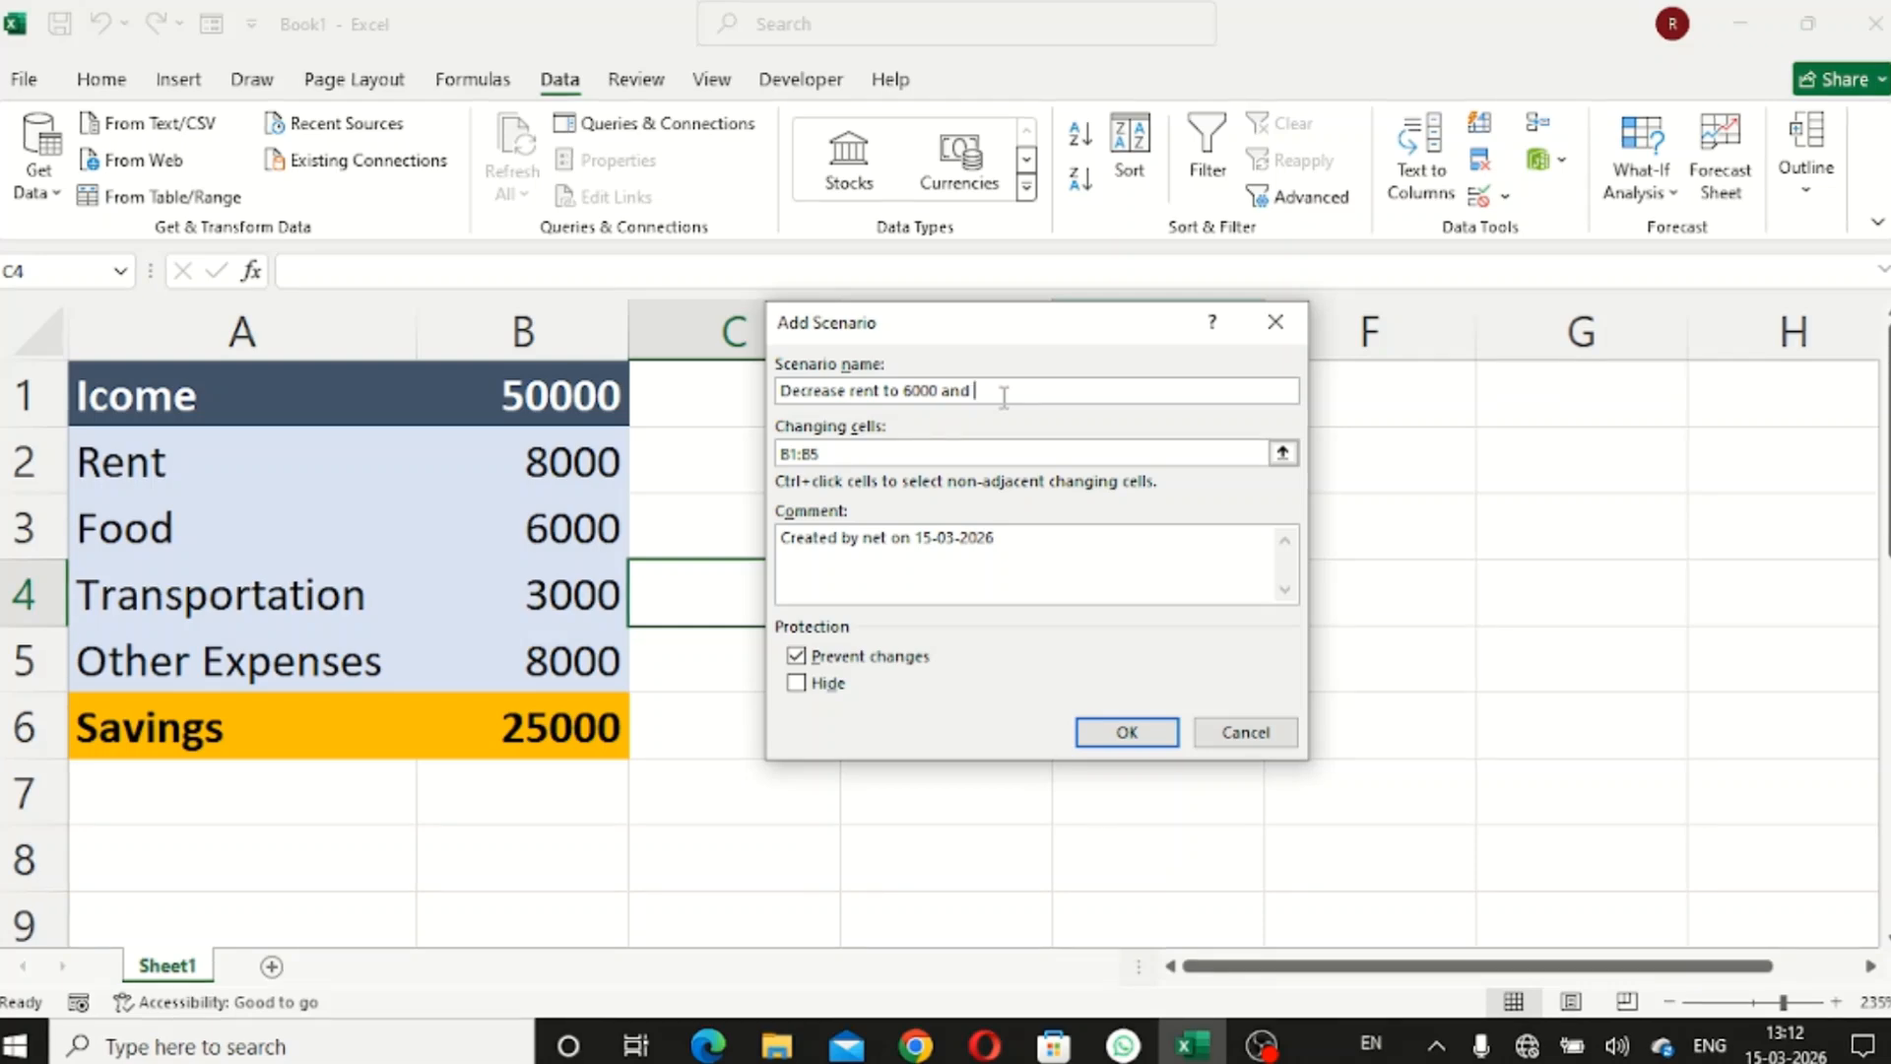
pyautogui.write('dec')
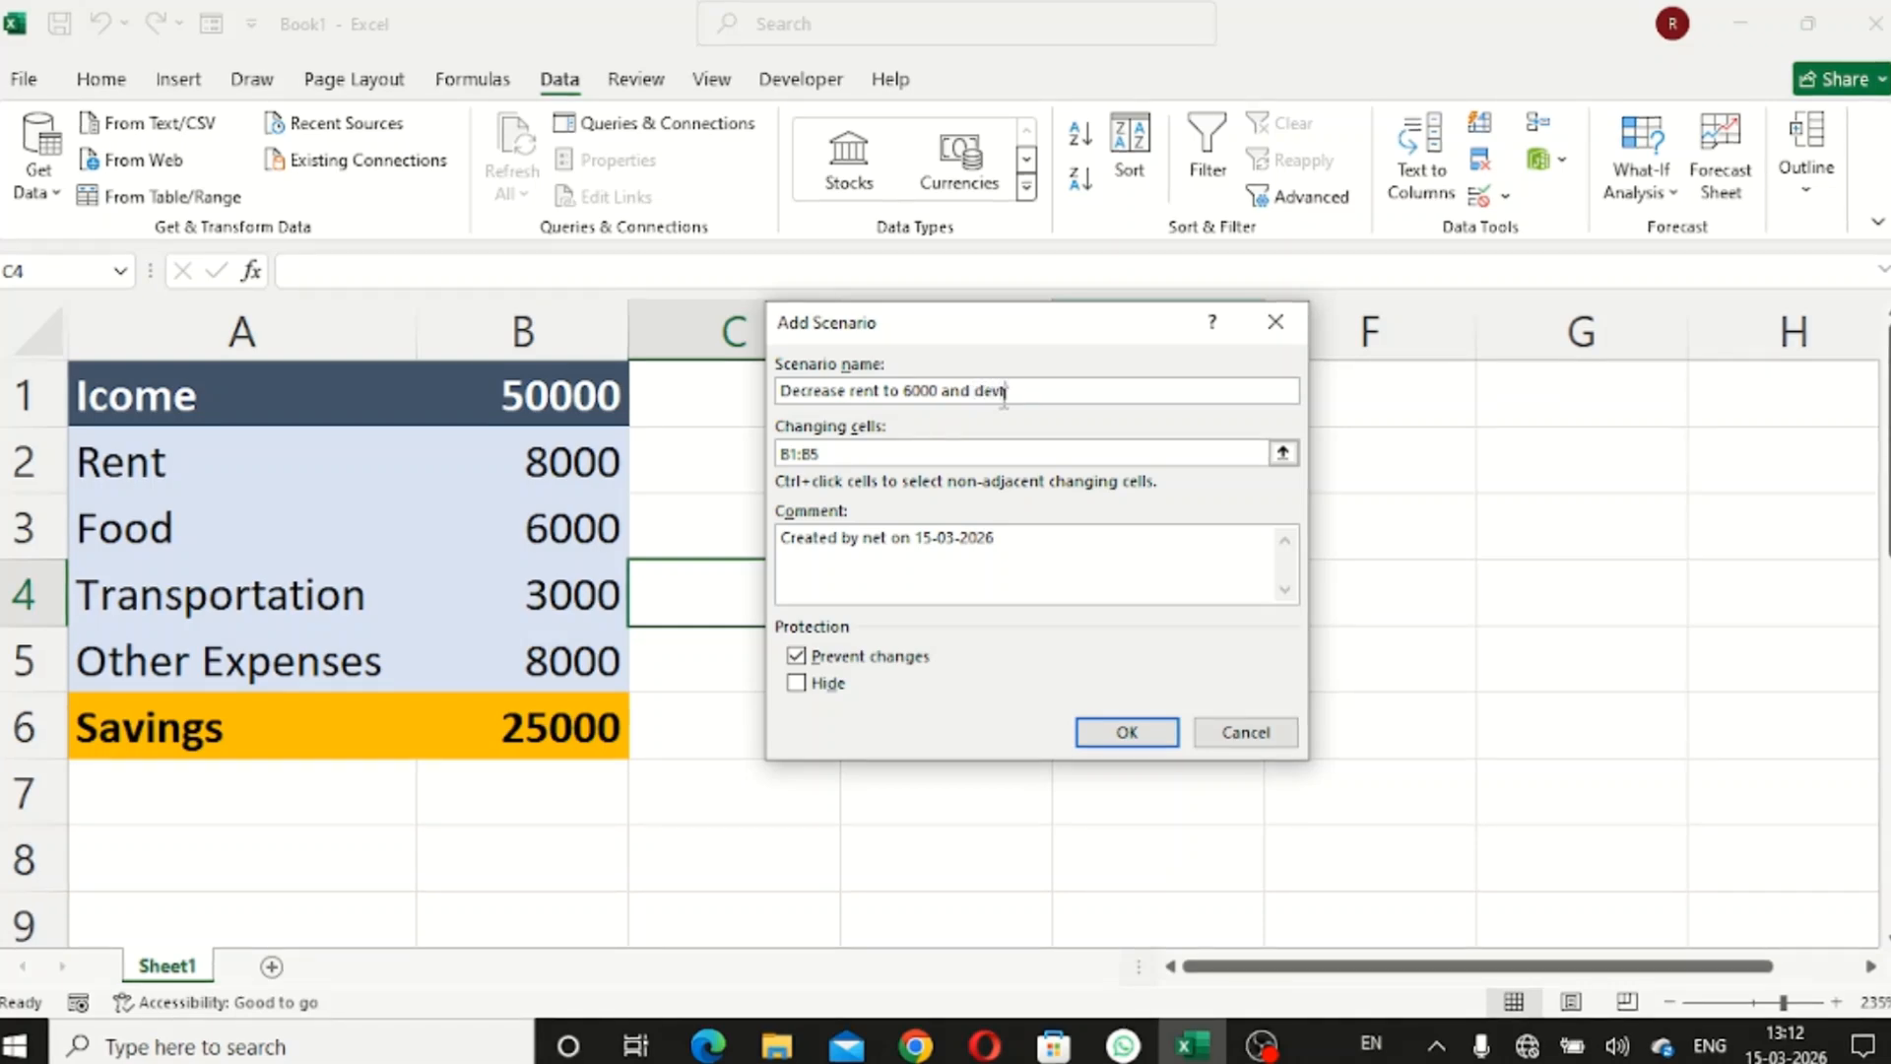
pyautogui.write('rease ')
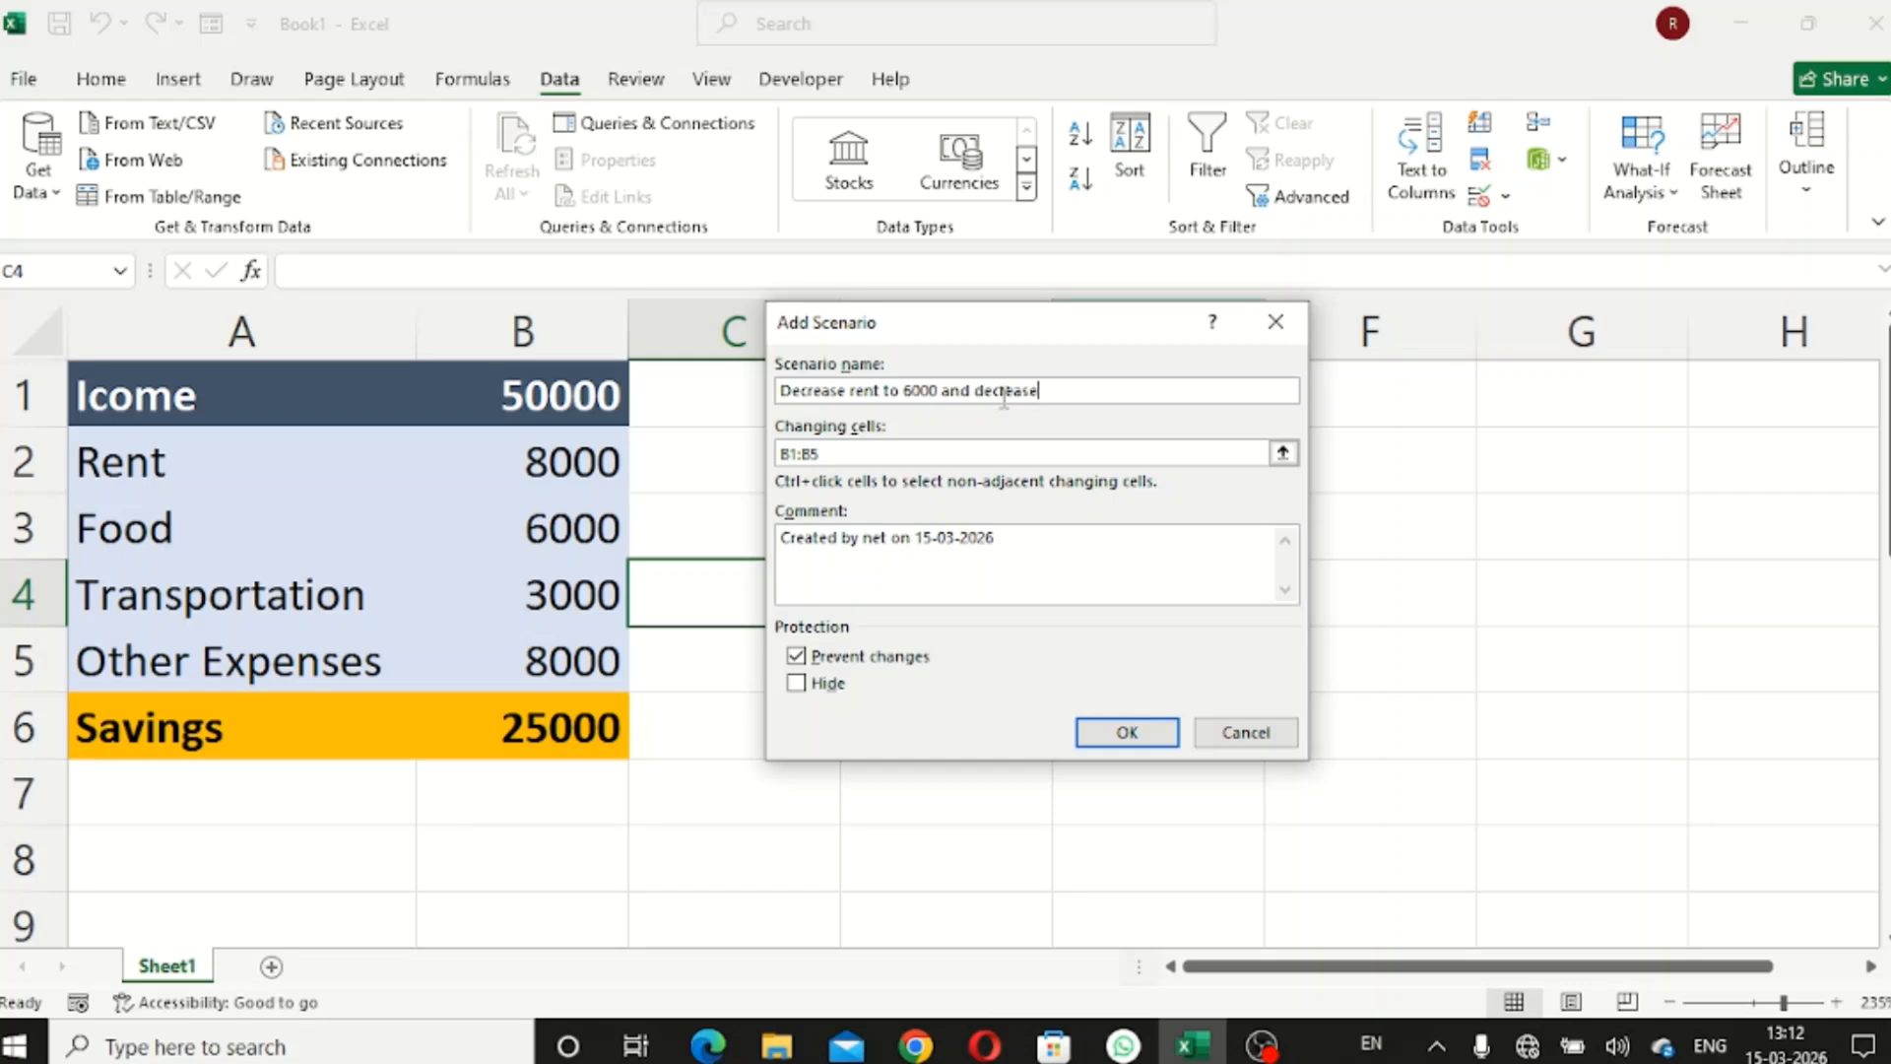
pyautogui.write('other ')
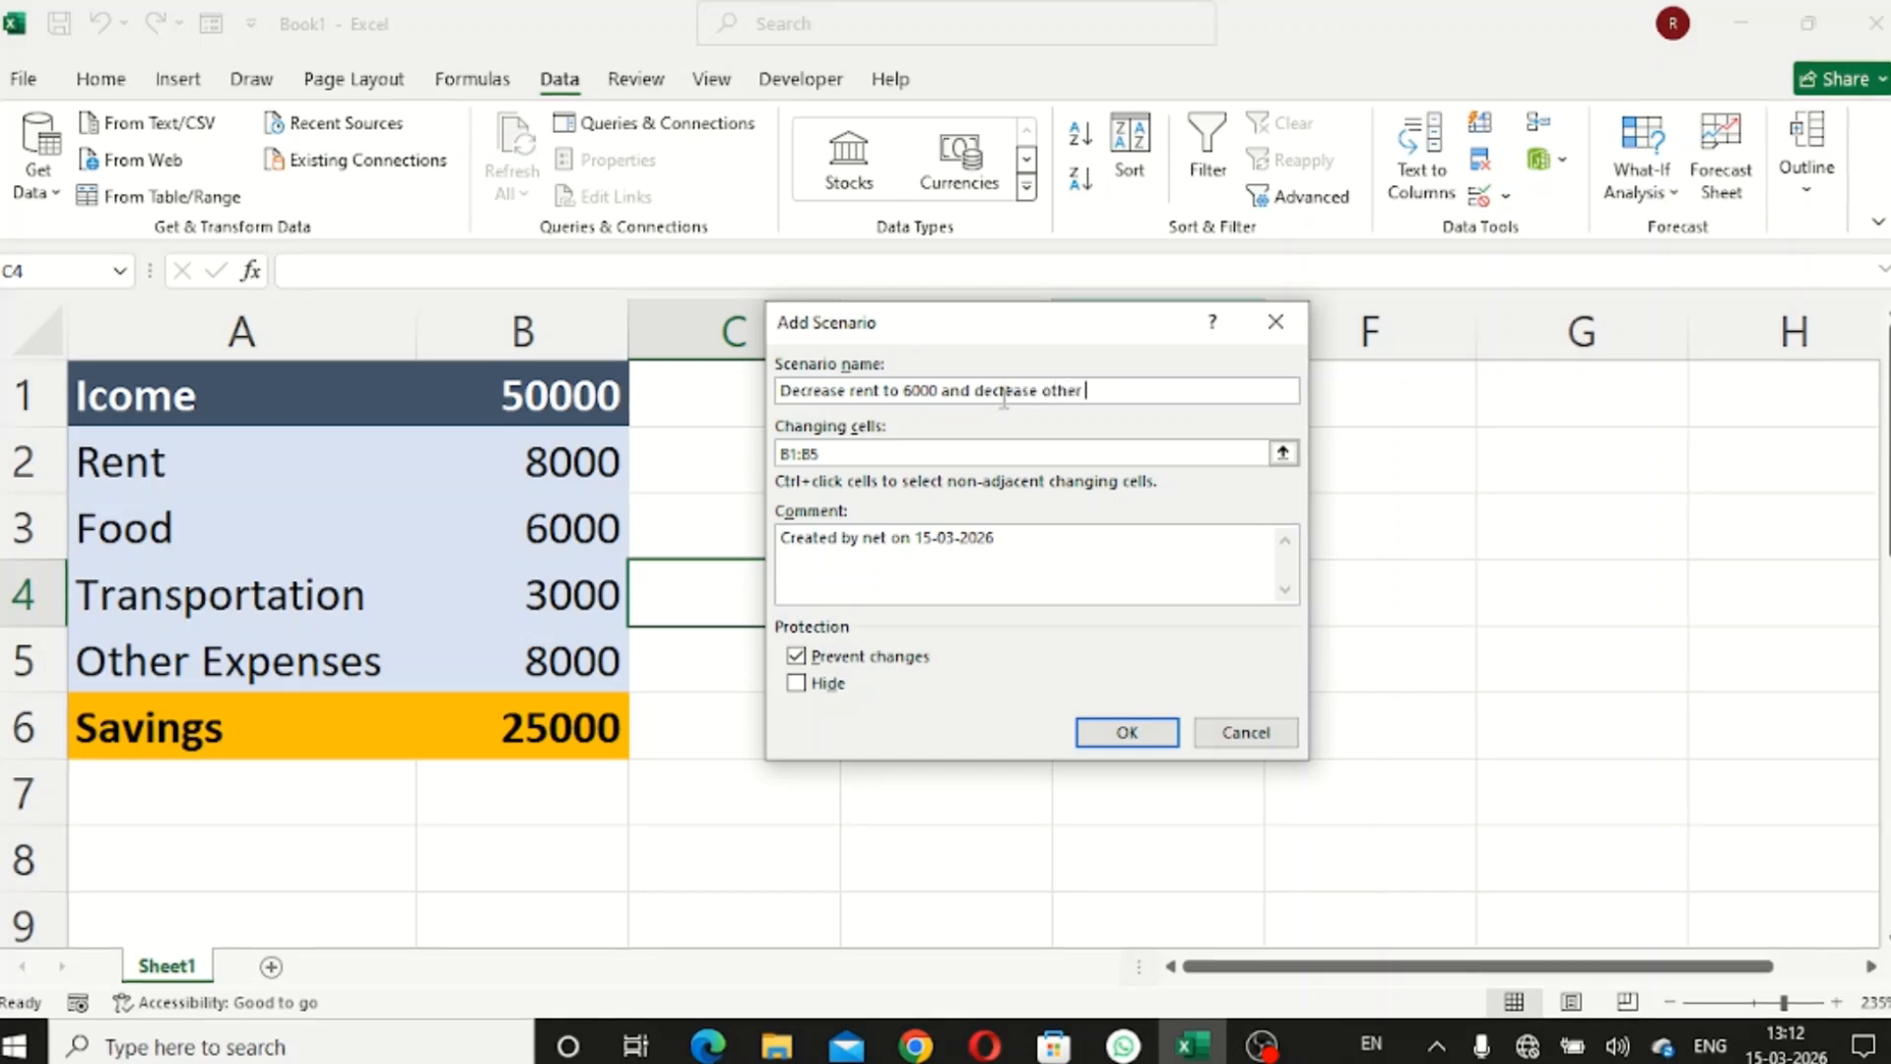
pyautogui.write('exa')
pyautogui.press('BackSpace')
pyautogui.write('penxe')
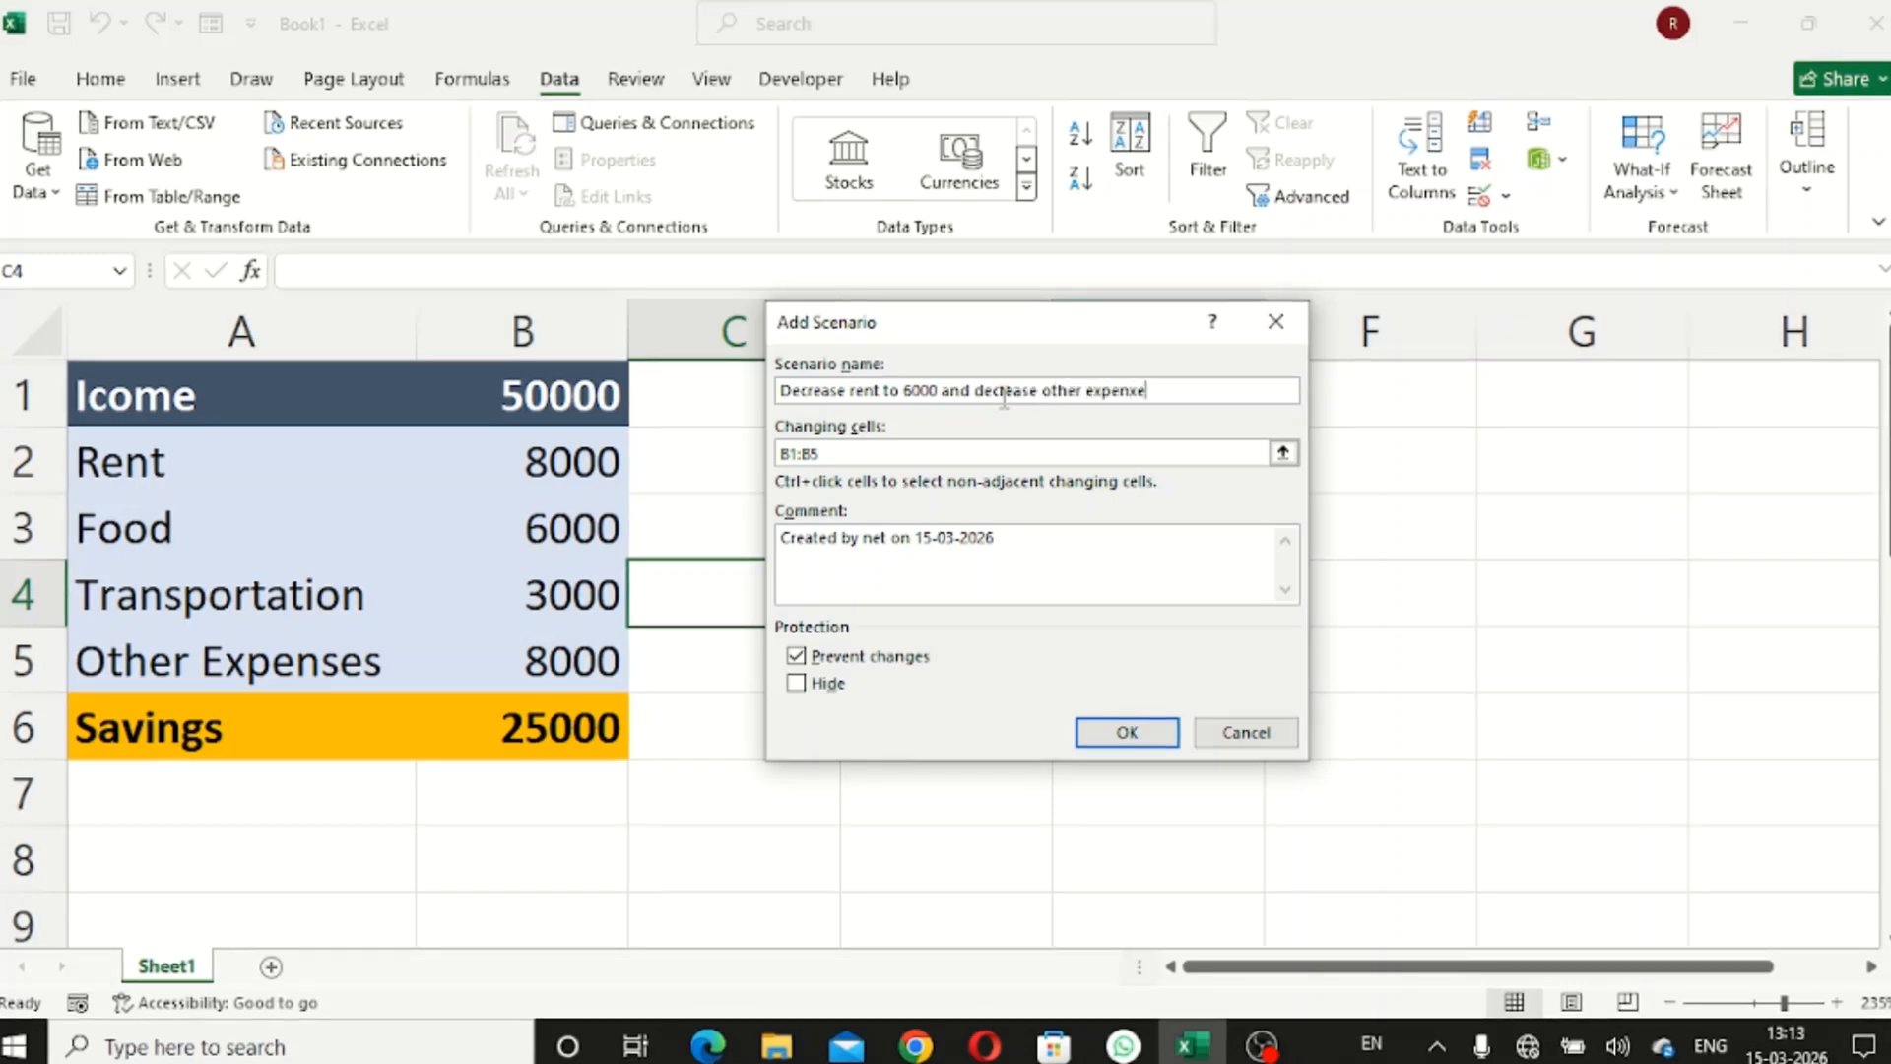
pyautogui.press('BackSpace')
pyautogui.press('BackSpace')
pyautogui.write('ses to')
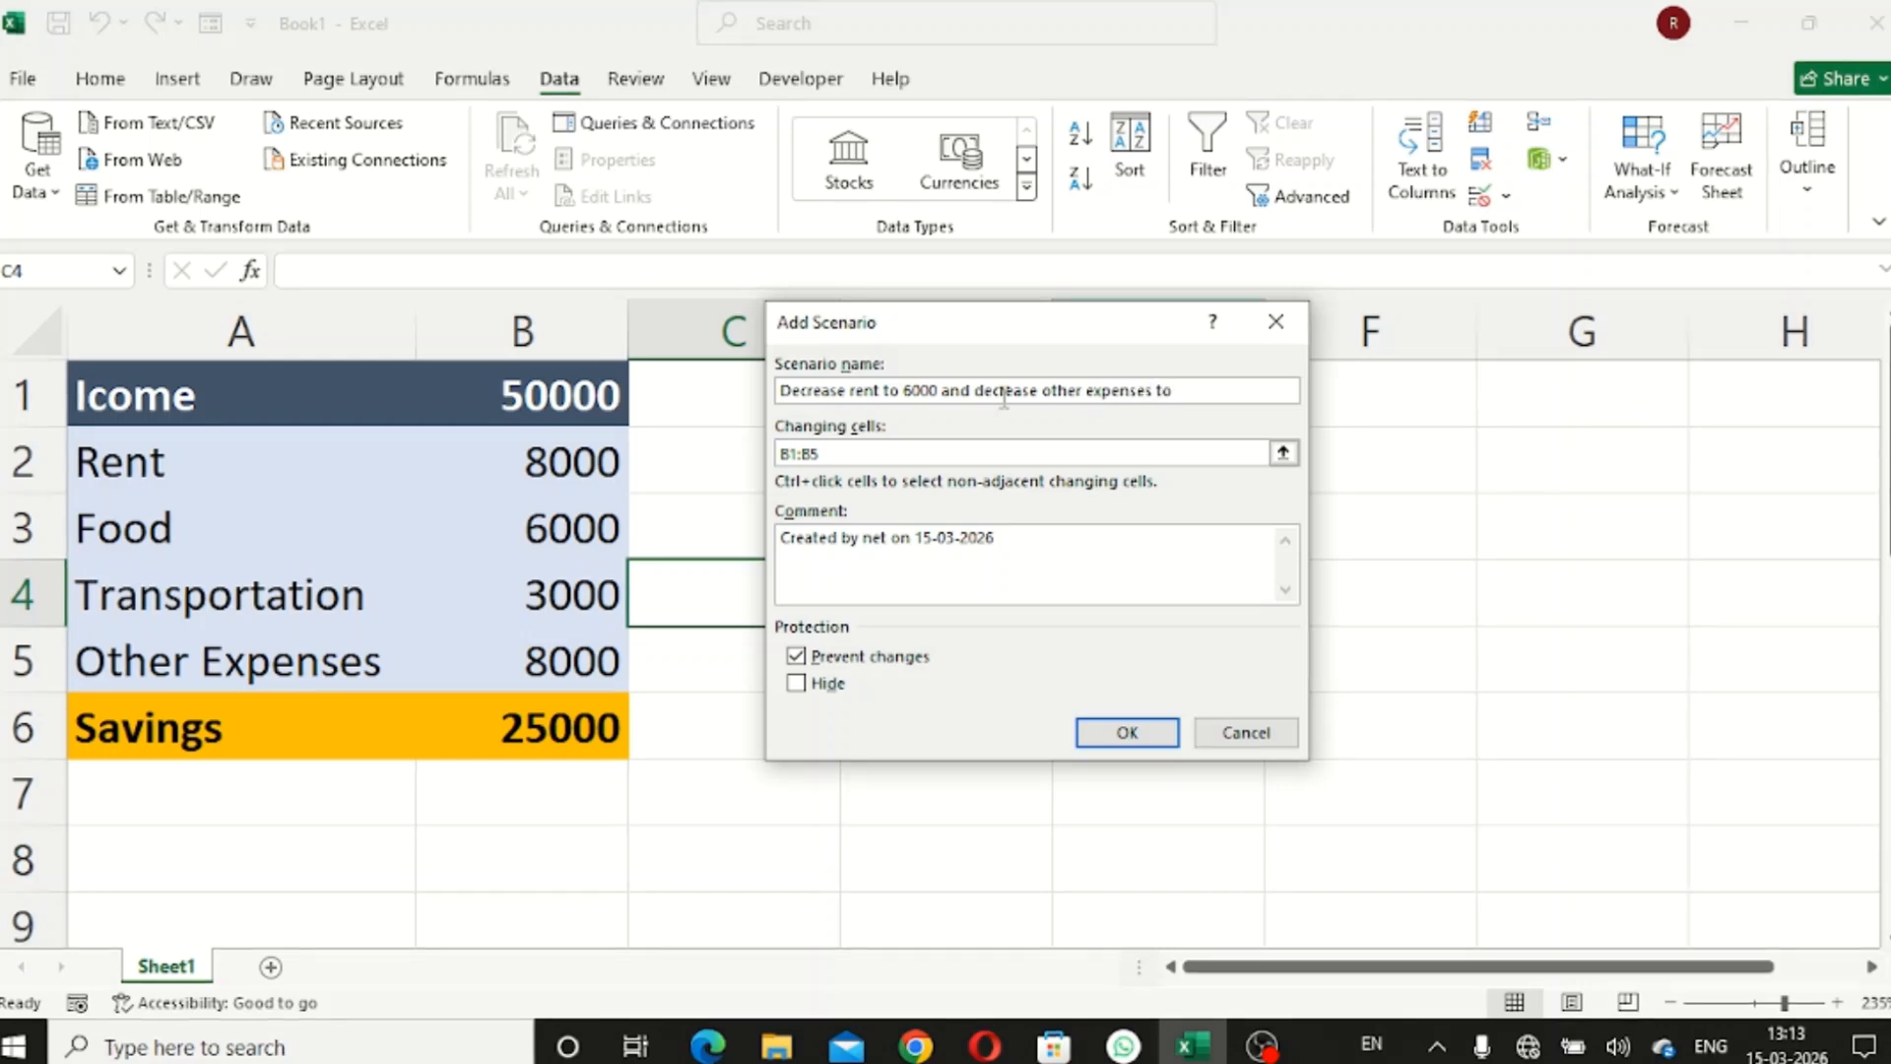
pyautogui.write(' 600')
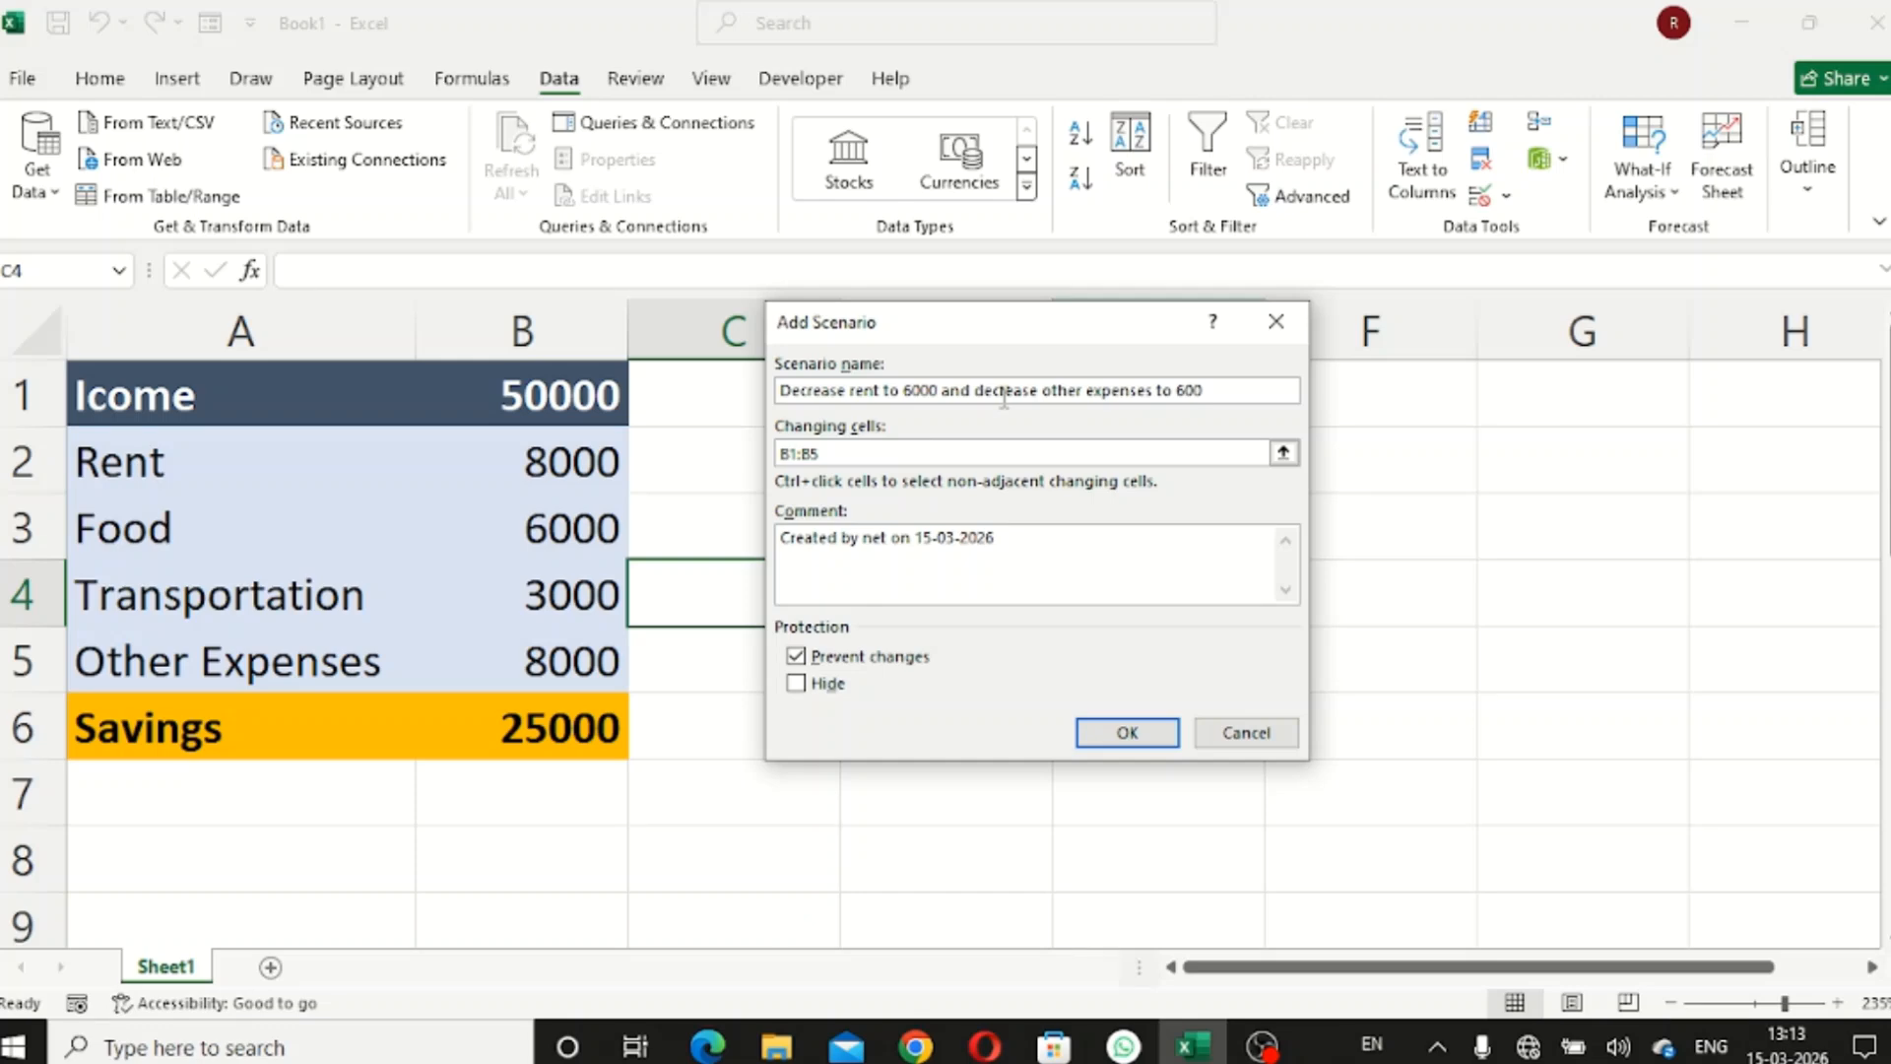
pyautogui.press('BackSpace')
pyautogui.press('BackSpace')
pyautogui.press('BackSpace')
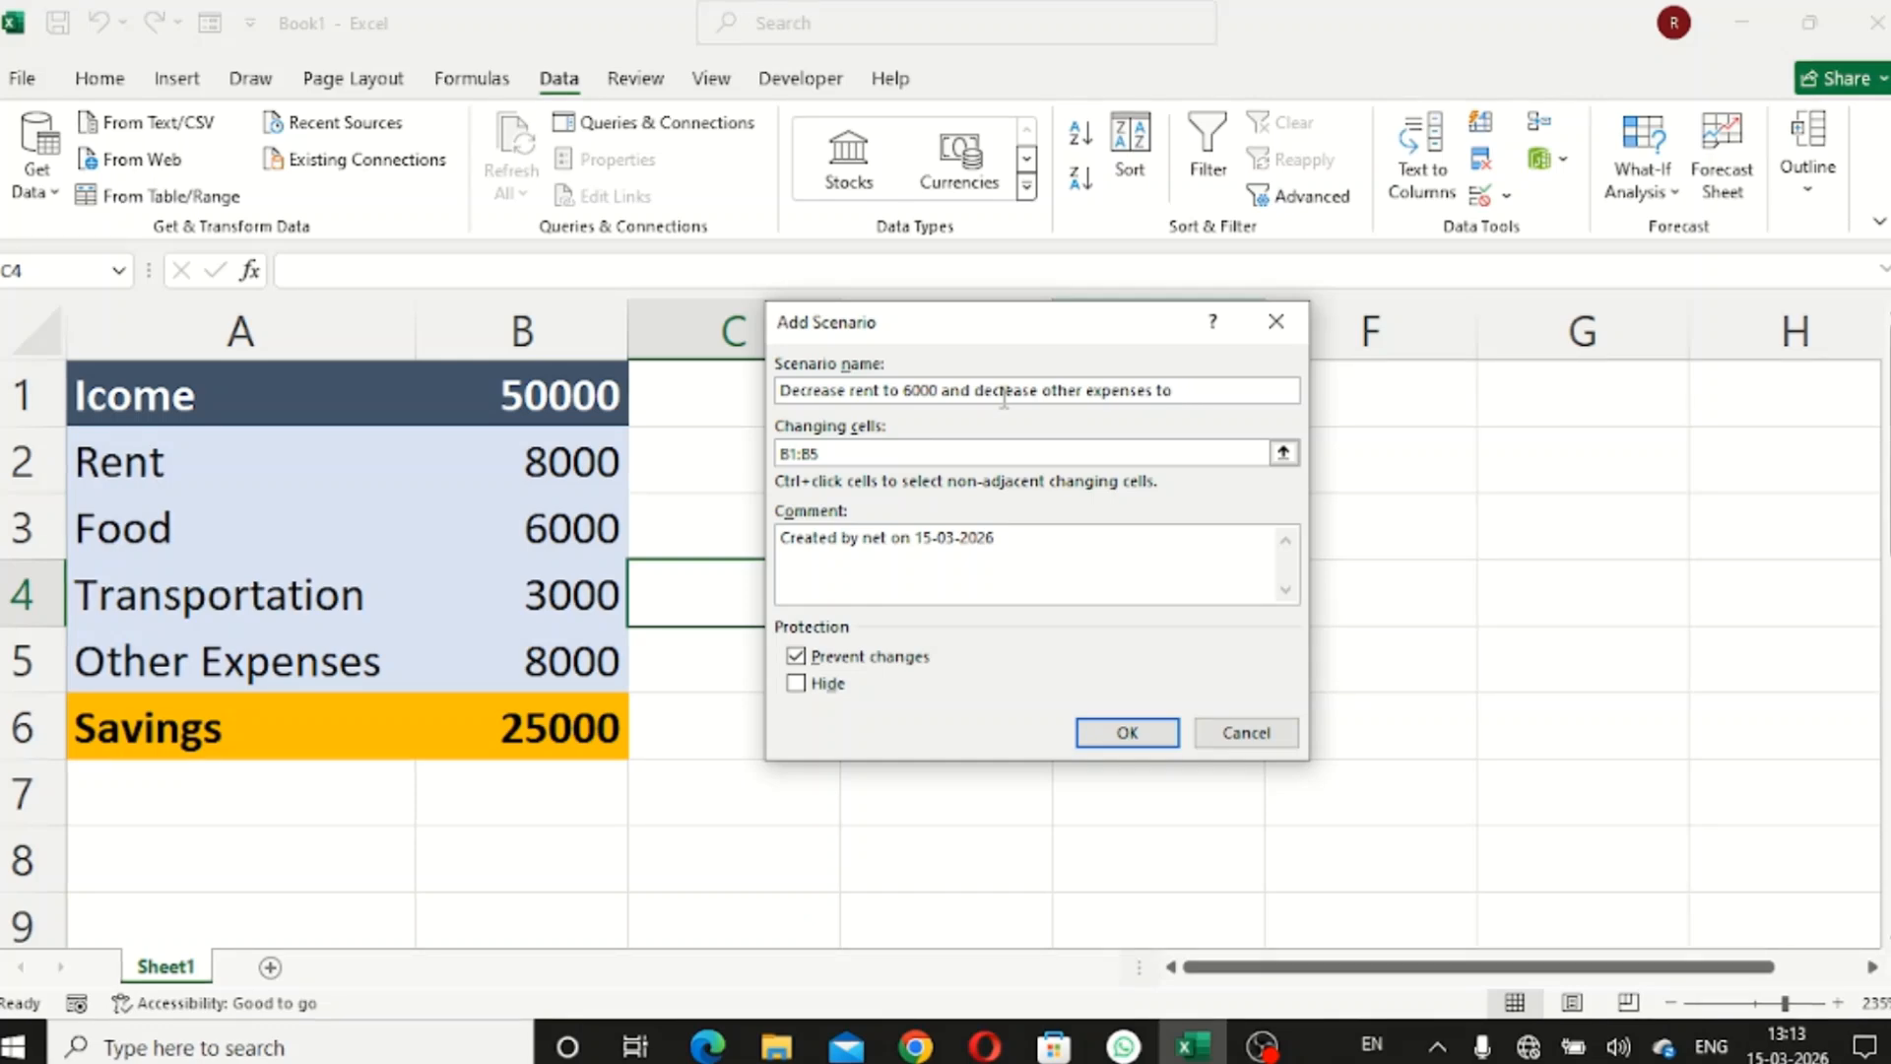
pyautogui.write('5000')
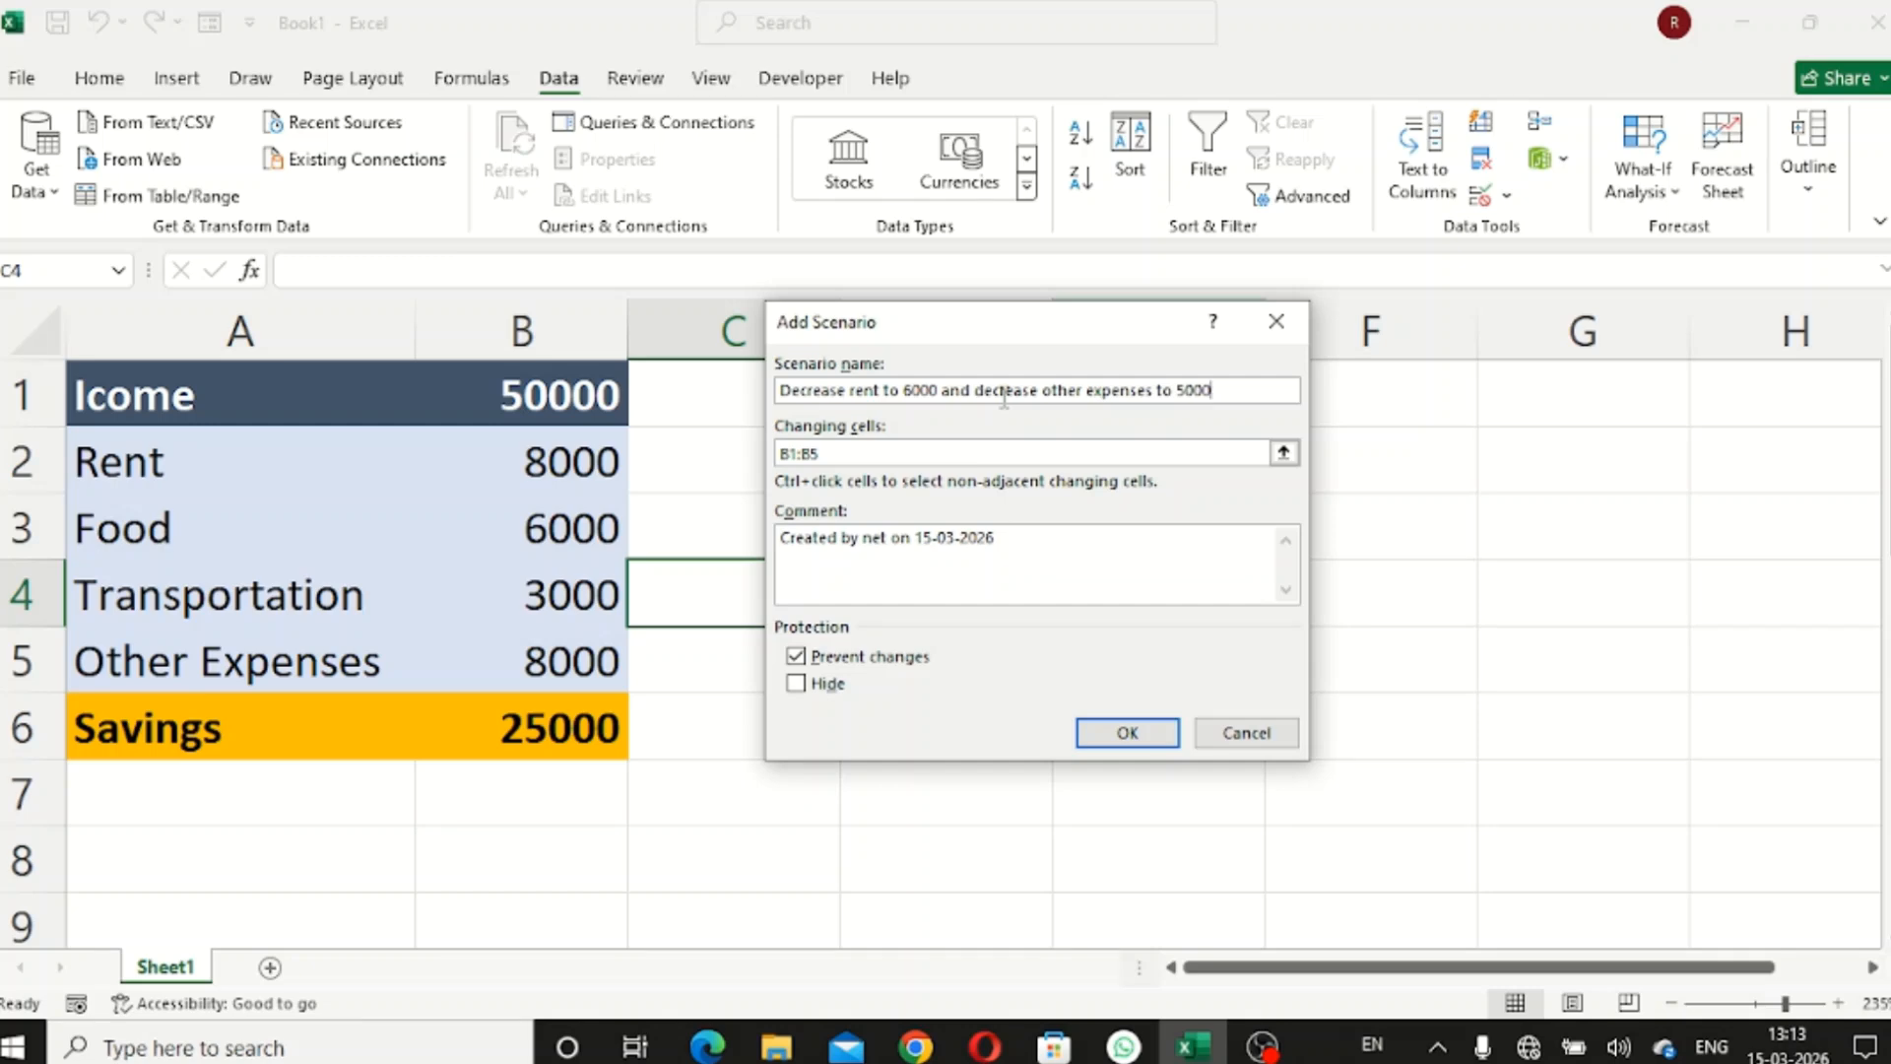
pyautogui.click(1126, 732)
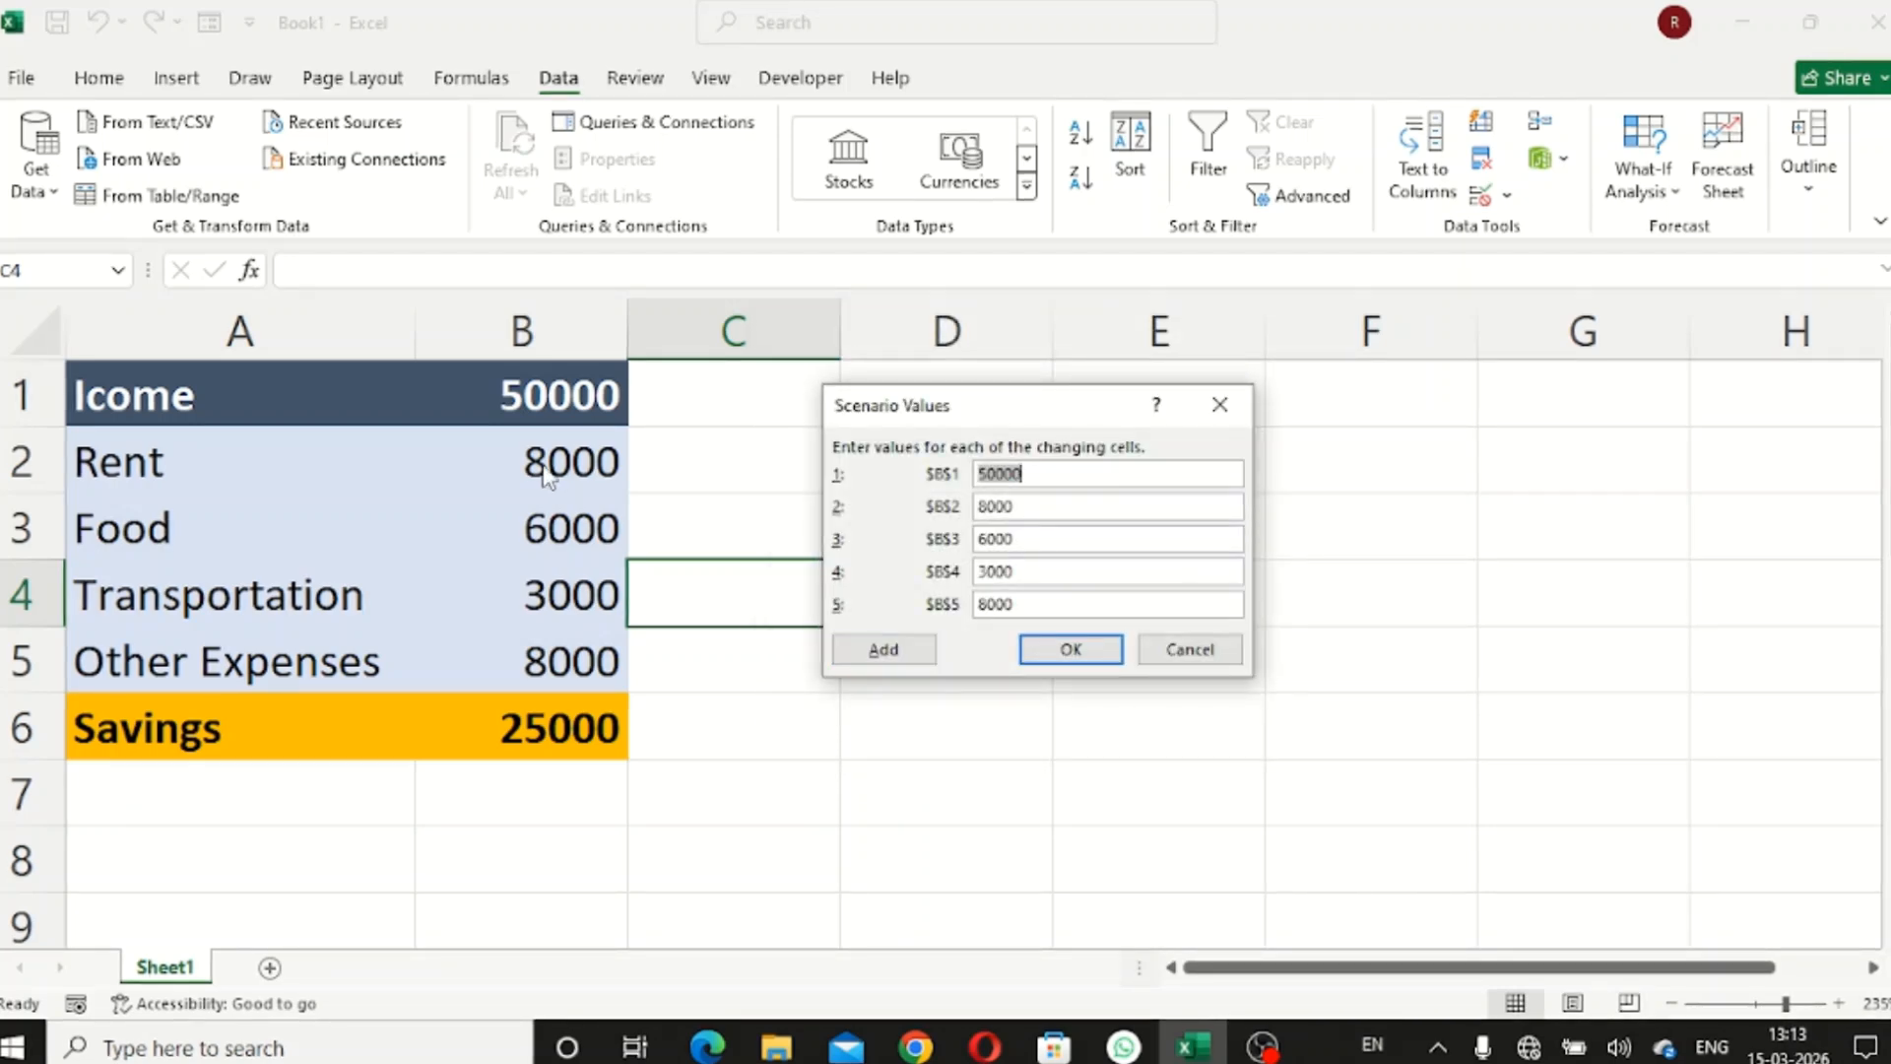
# Step: Set the new scenario's rent value in B2 to 6000 and its other expenses value in B5 to 5000
pyautogui.click(995, 507)
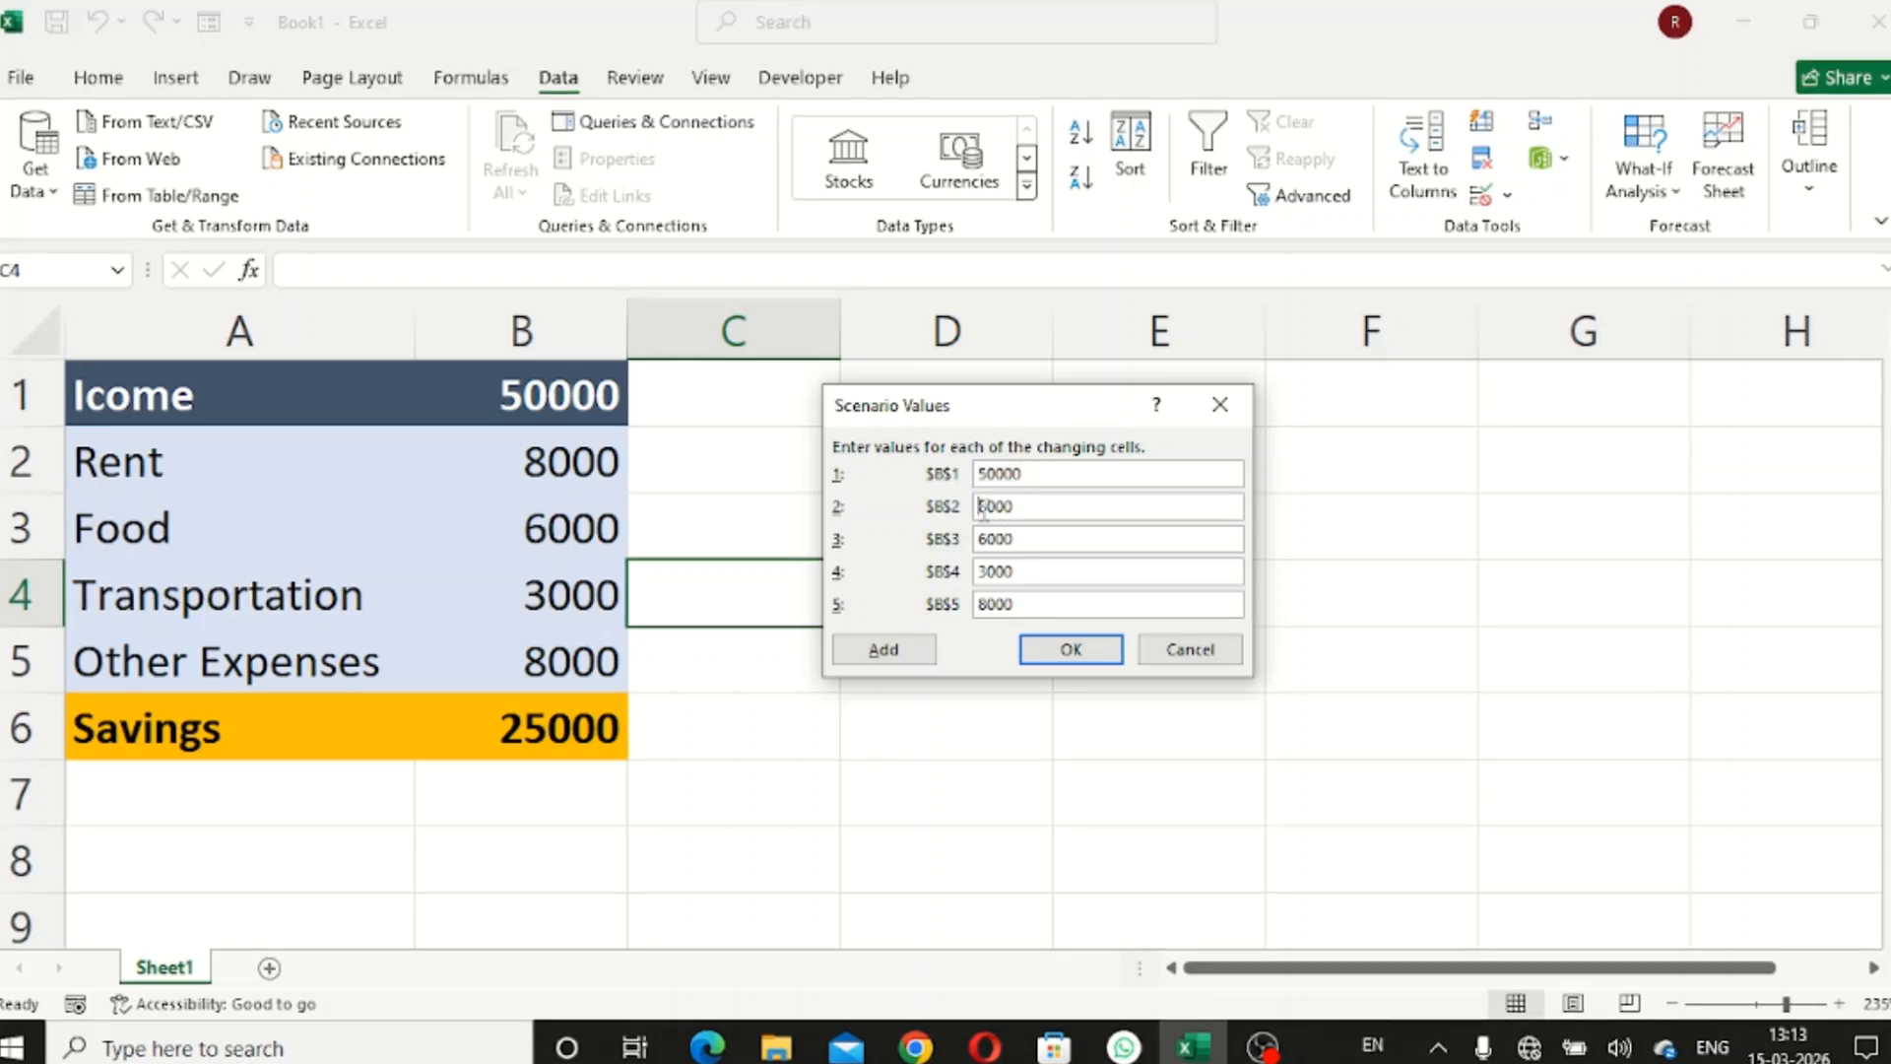
pyautogui.press('Delete')
pyautogui.write('6')
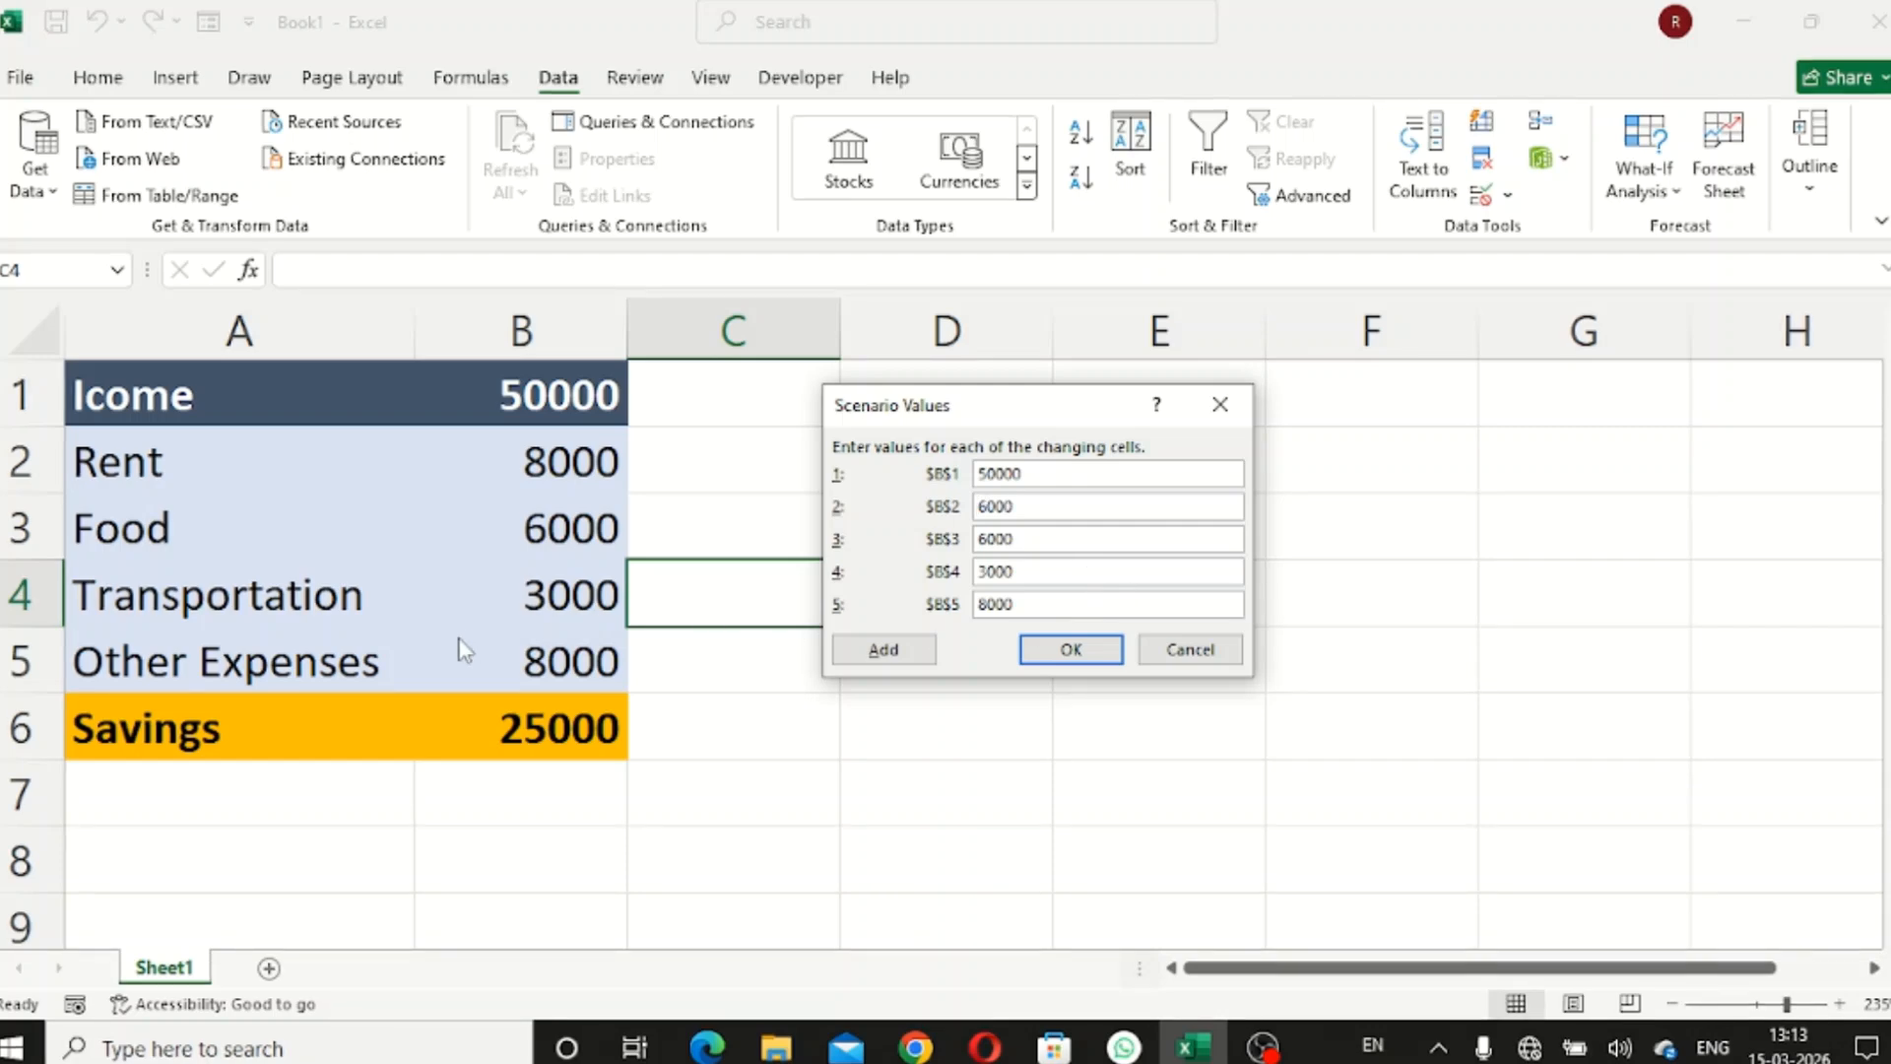
pyautogui.click(983, 603)
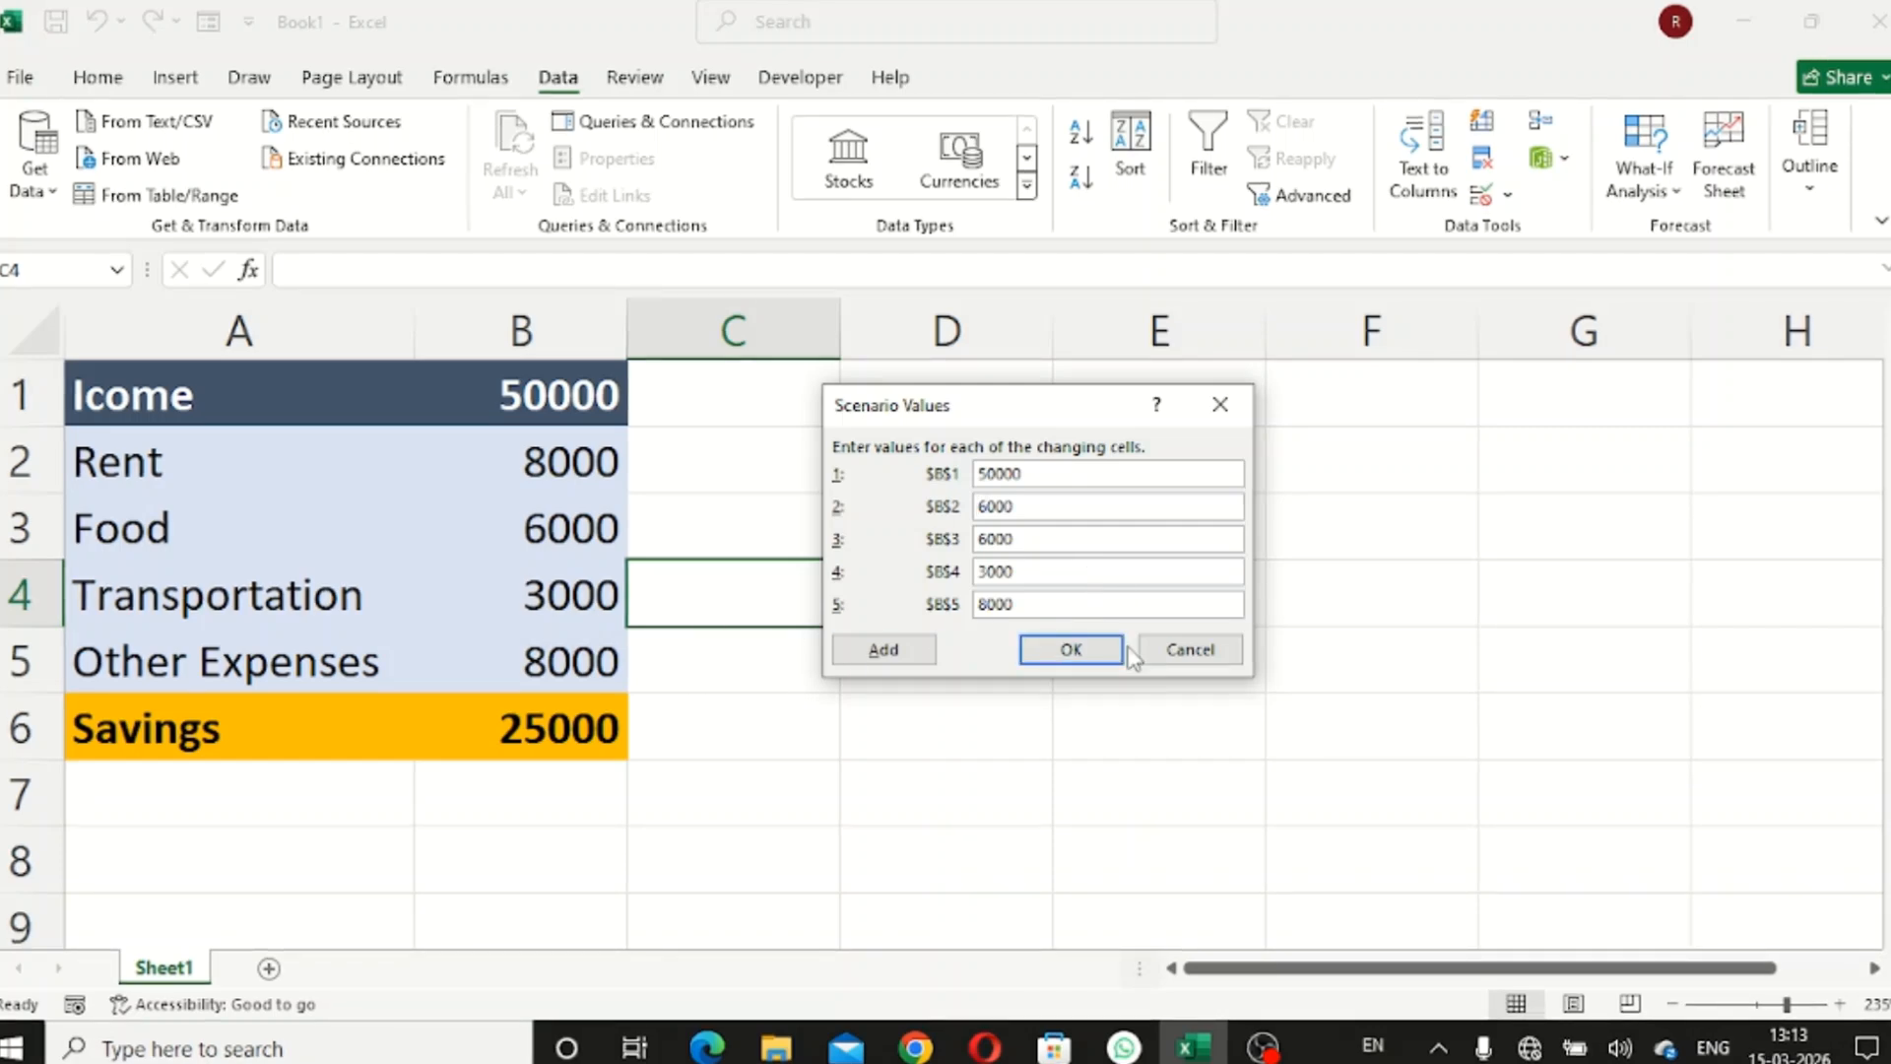
pyautogui.press('BackSpace')
pyautogui.write('5')
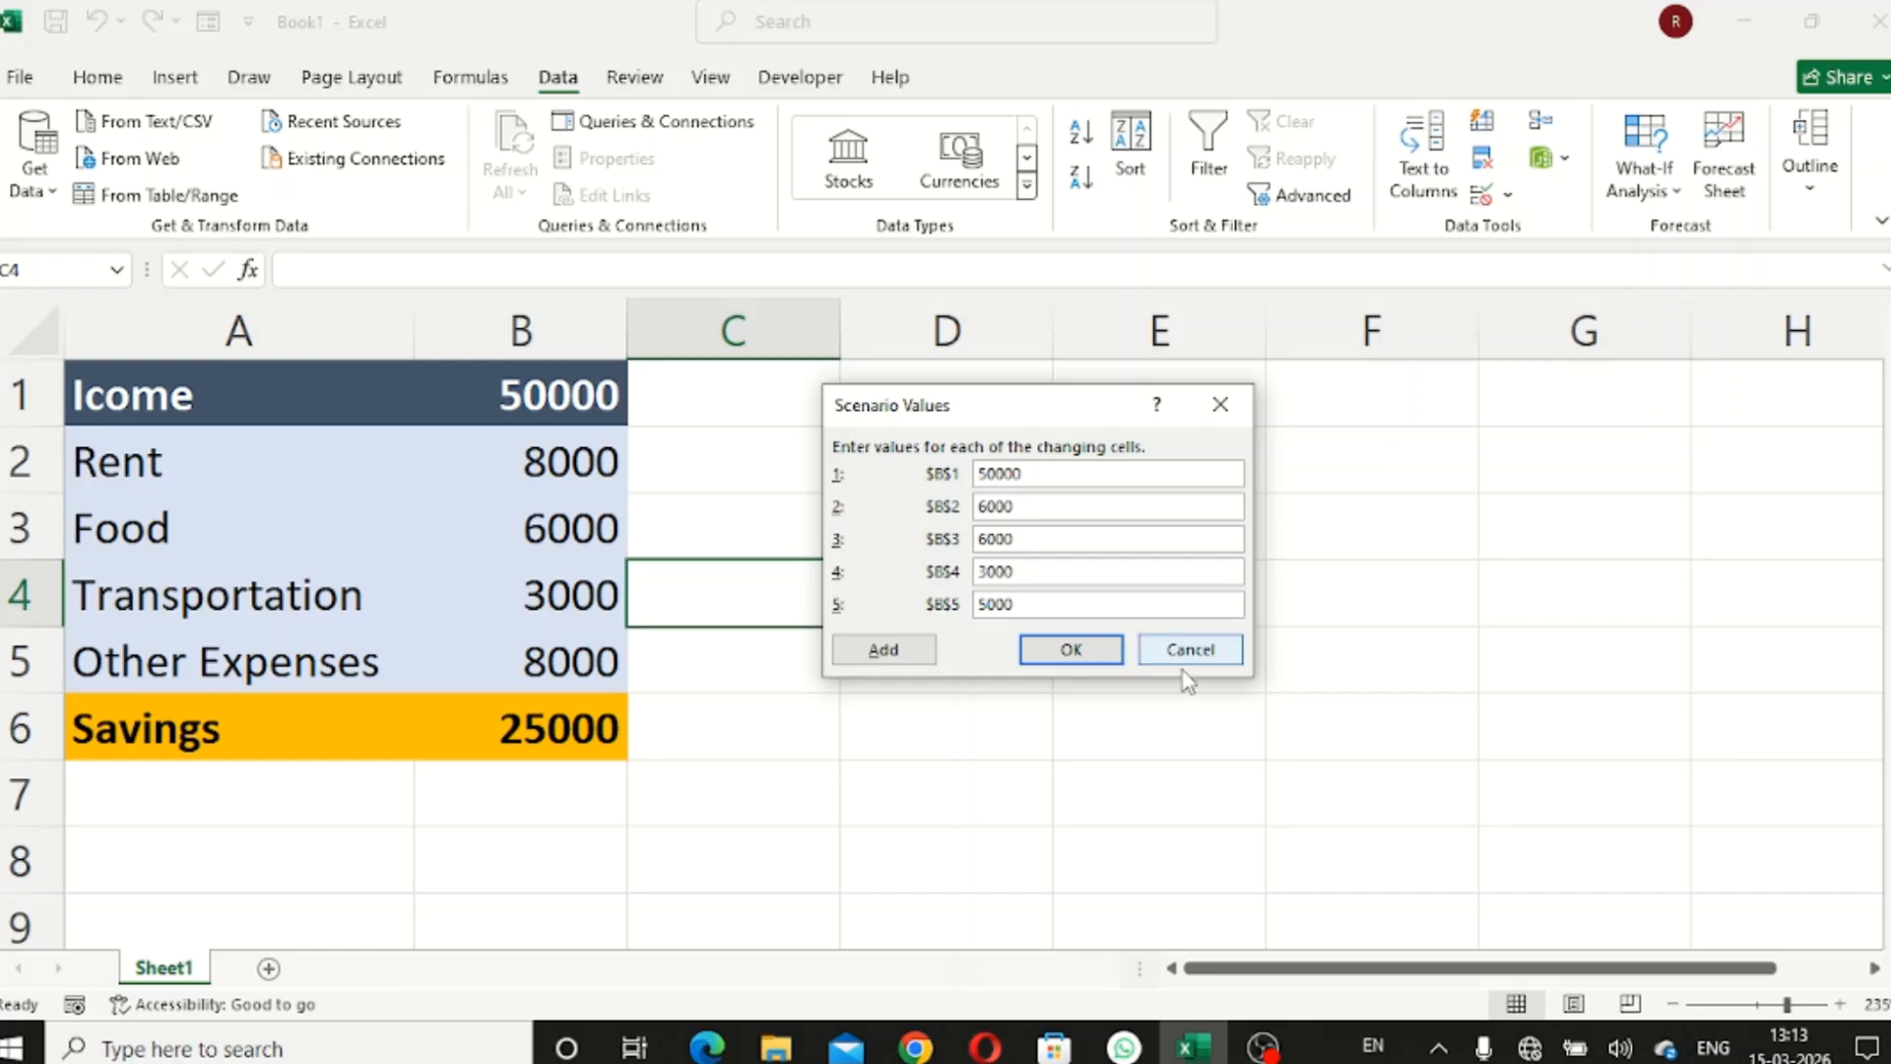
pyautogui.click(1071, 650)
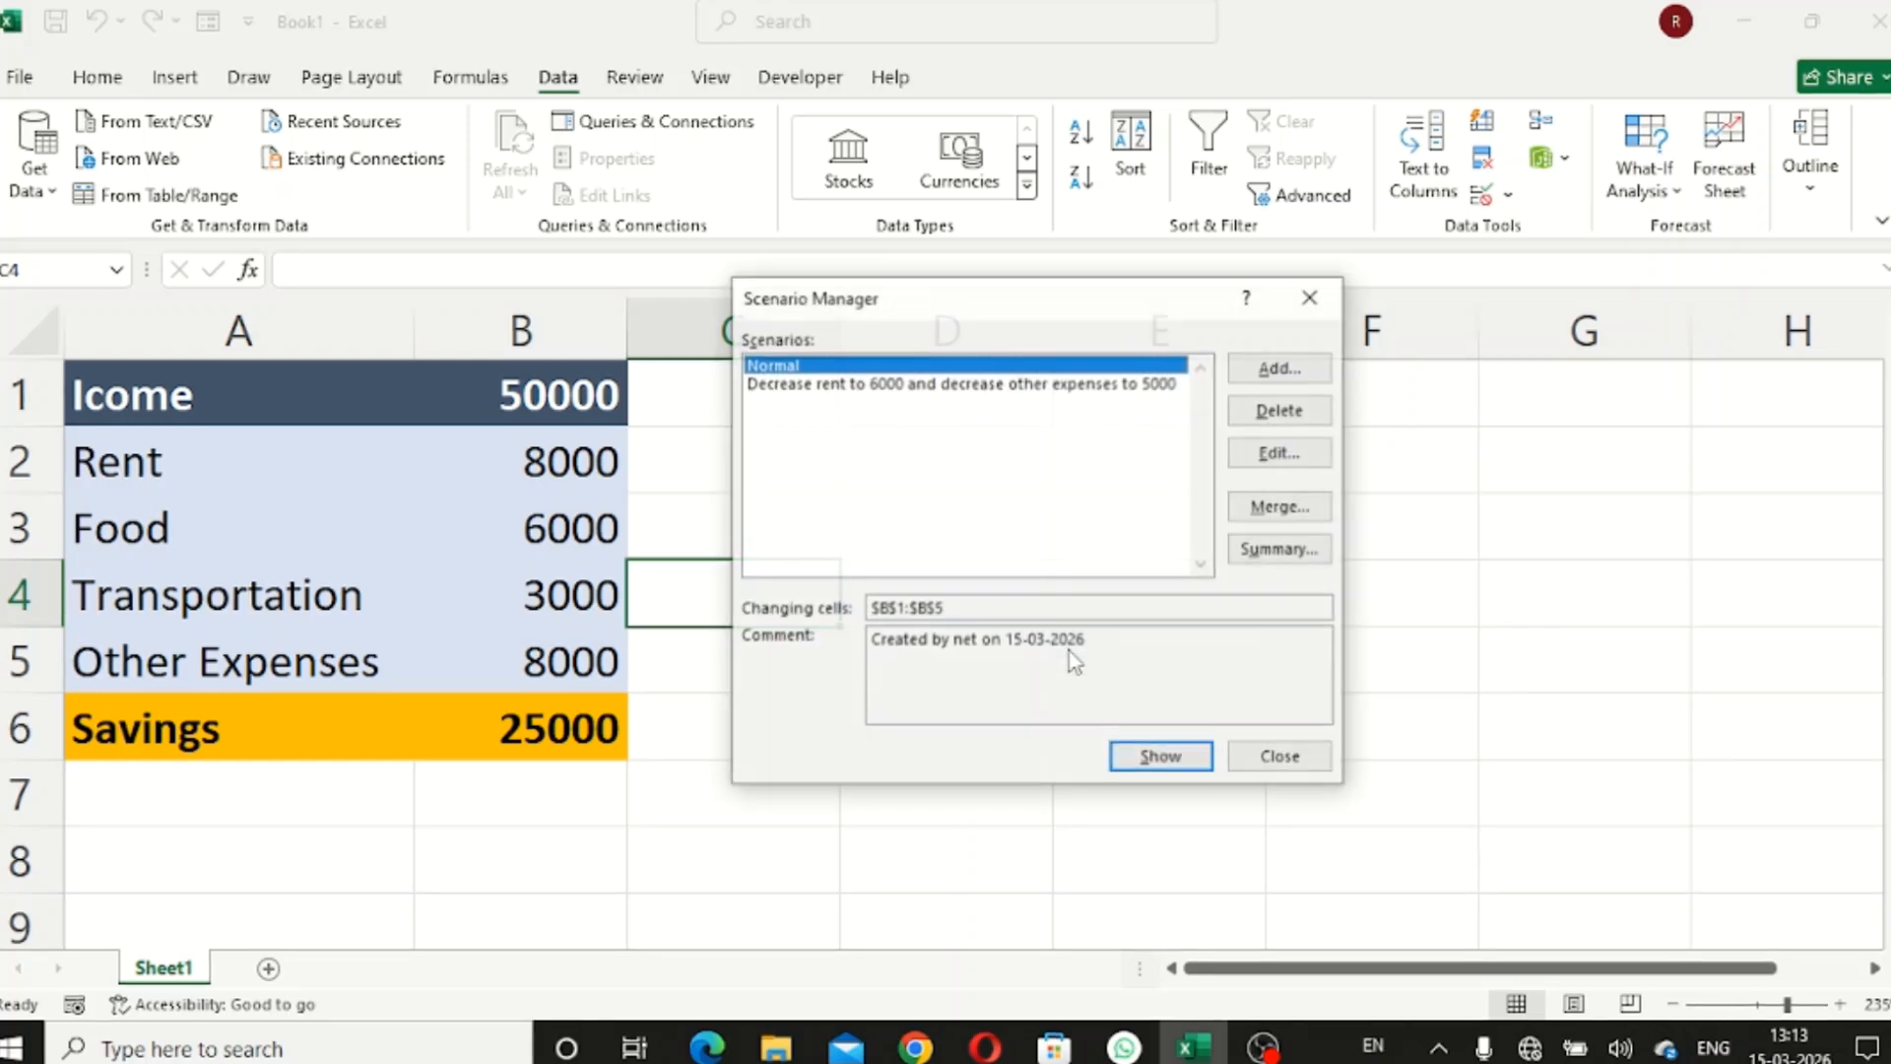
# Step: Add a third scenario named "decrease rent to 5000 and food to 5000 and other expenses to 4000", keeping B1:B5 as the changing cells
pyautogui.click(1279, 367)
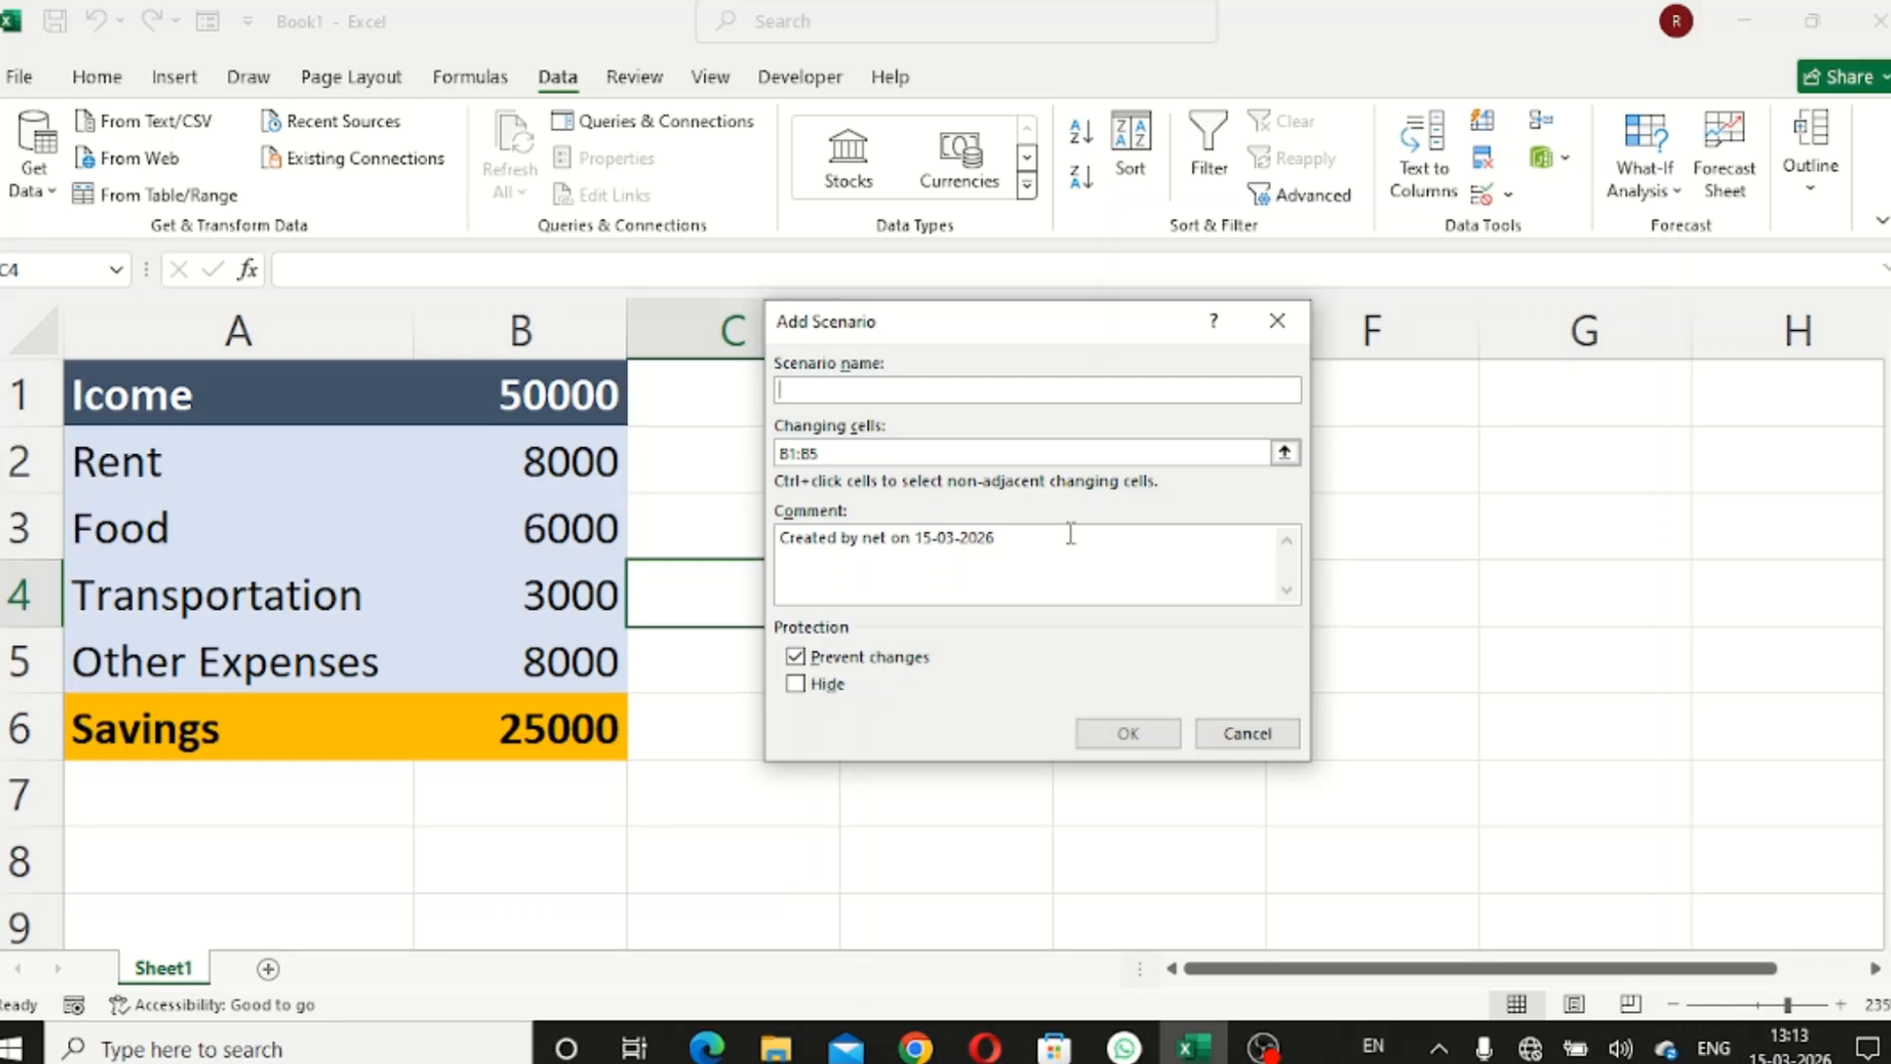
pyautogui.write('decr')
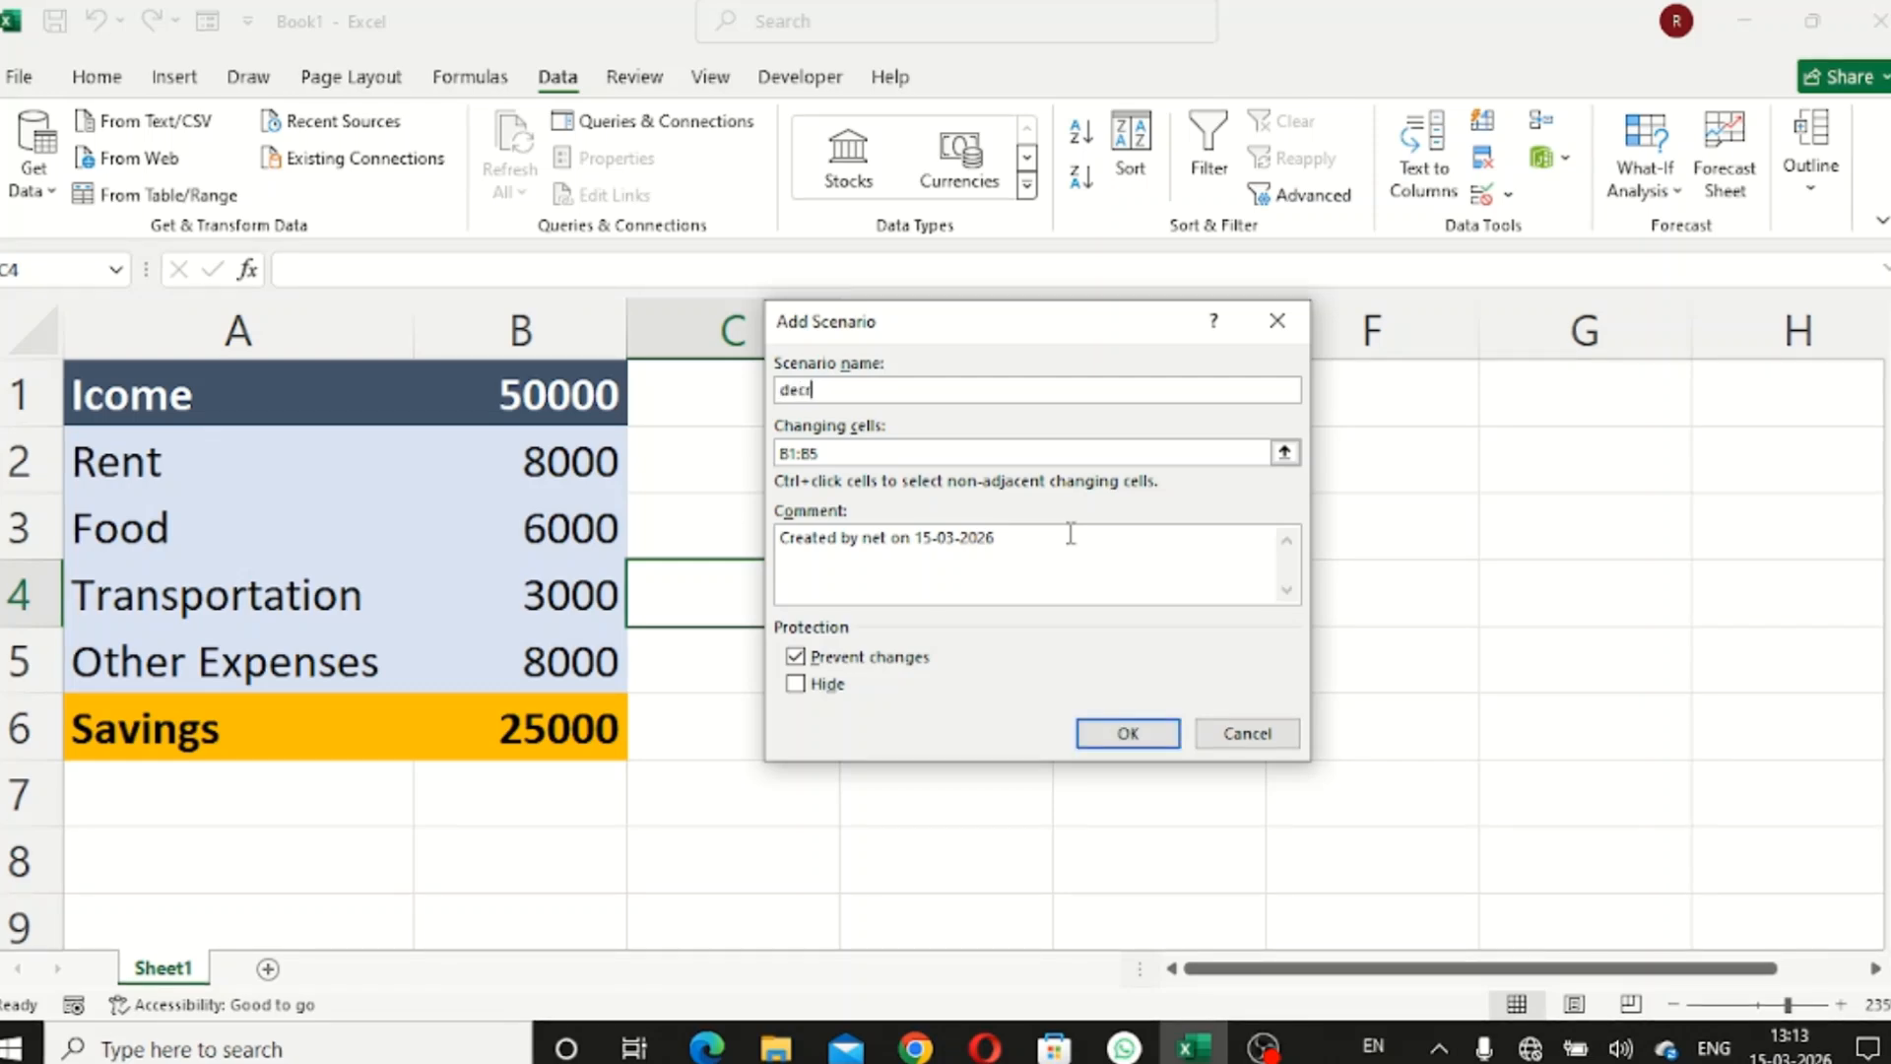
pyautogui.write('ease ren')
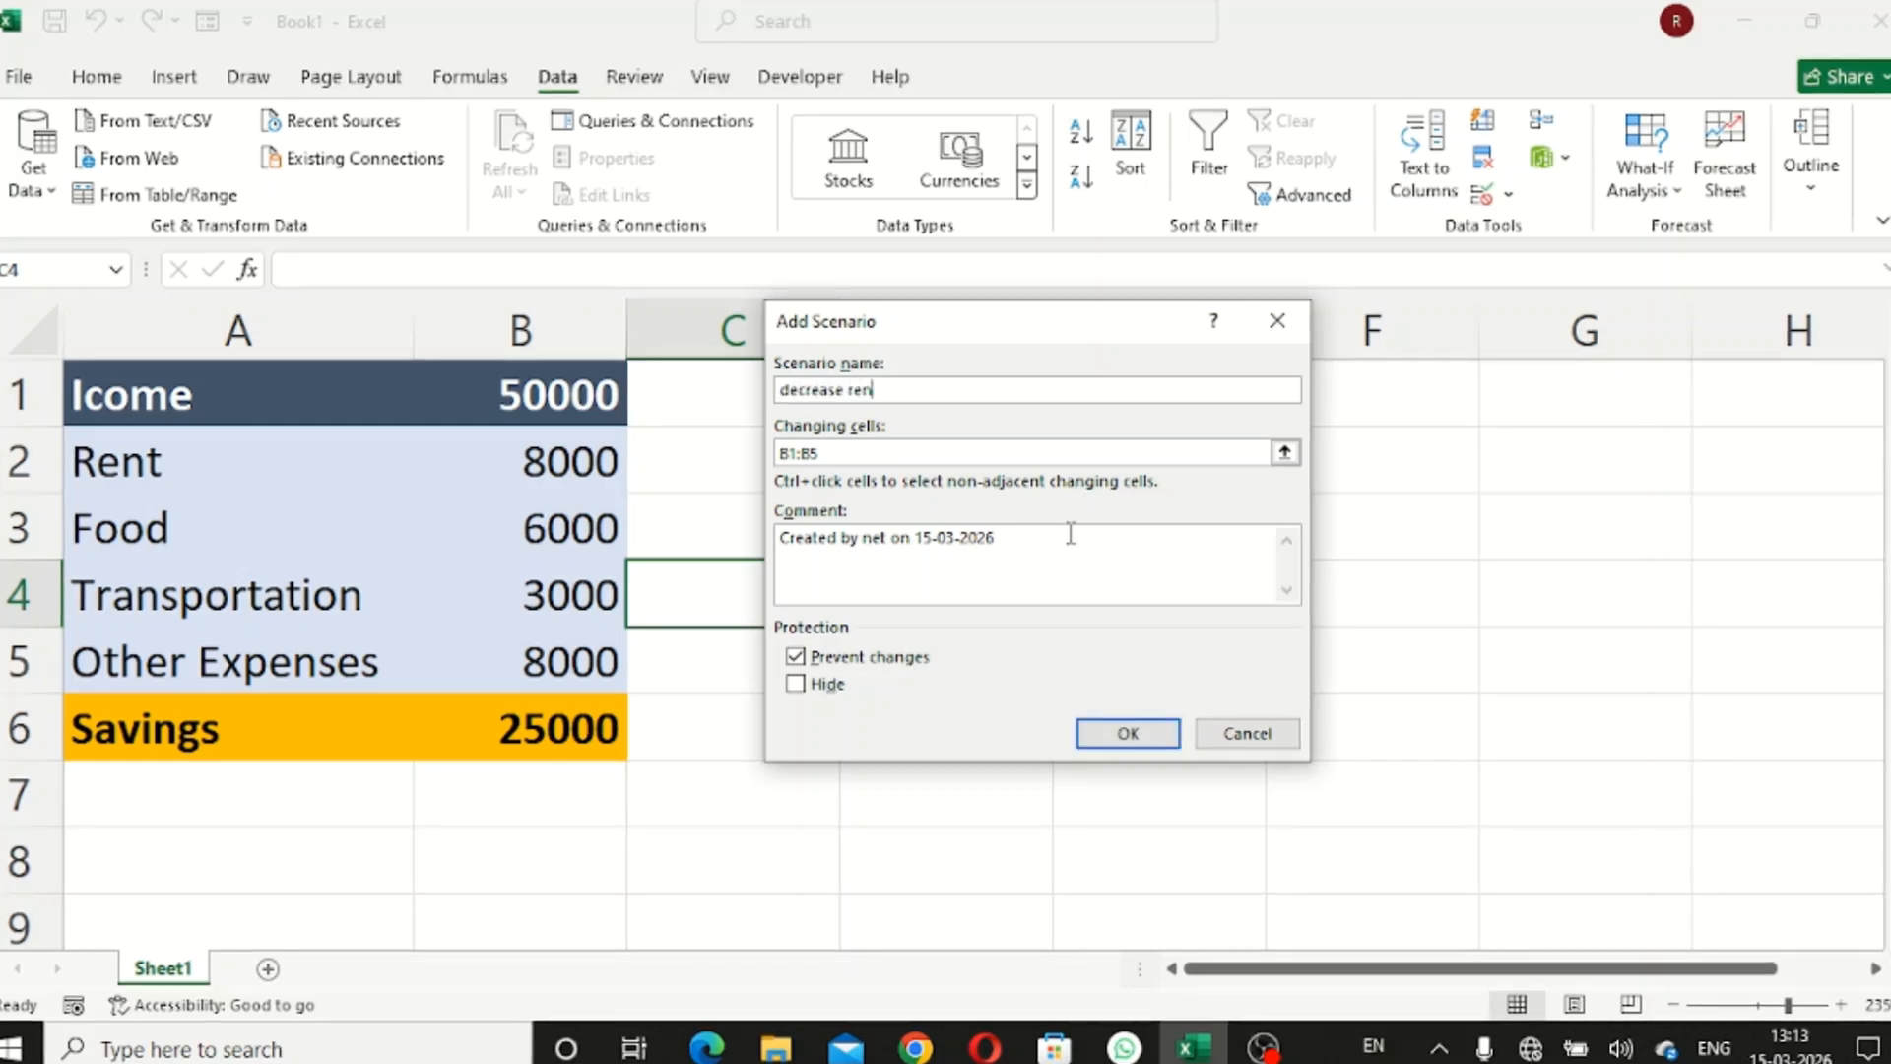
pyautogui.write('t 50')
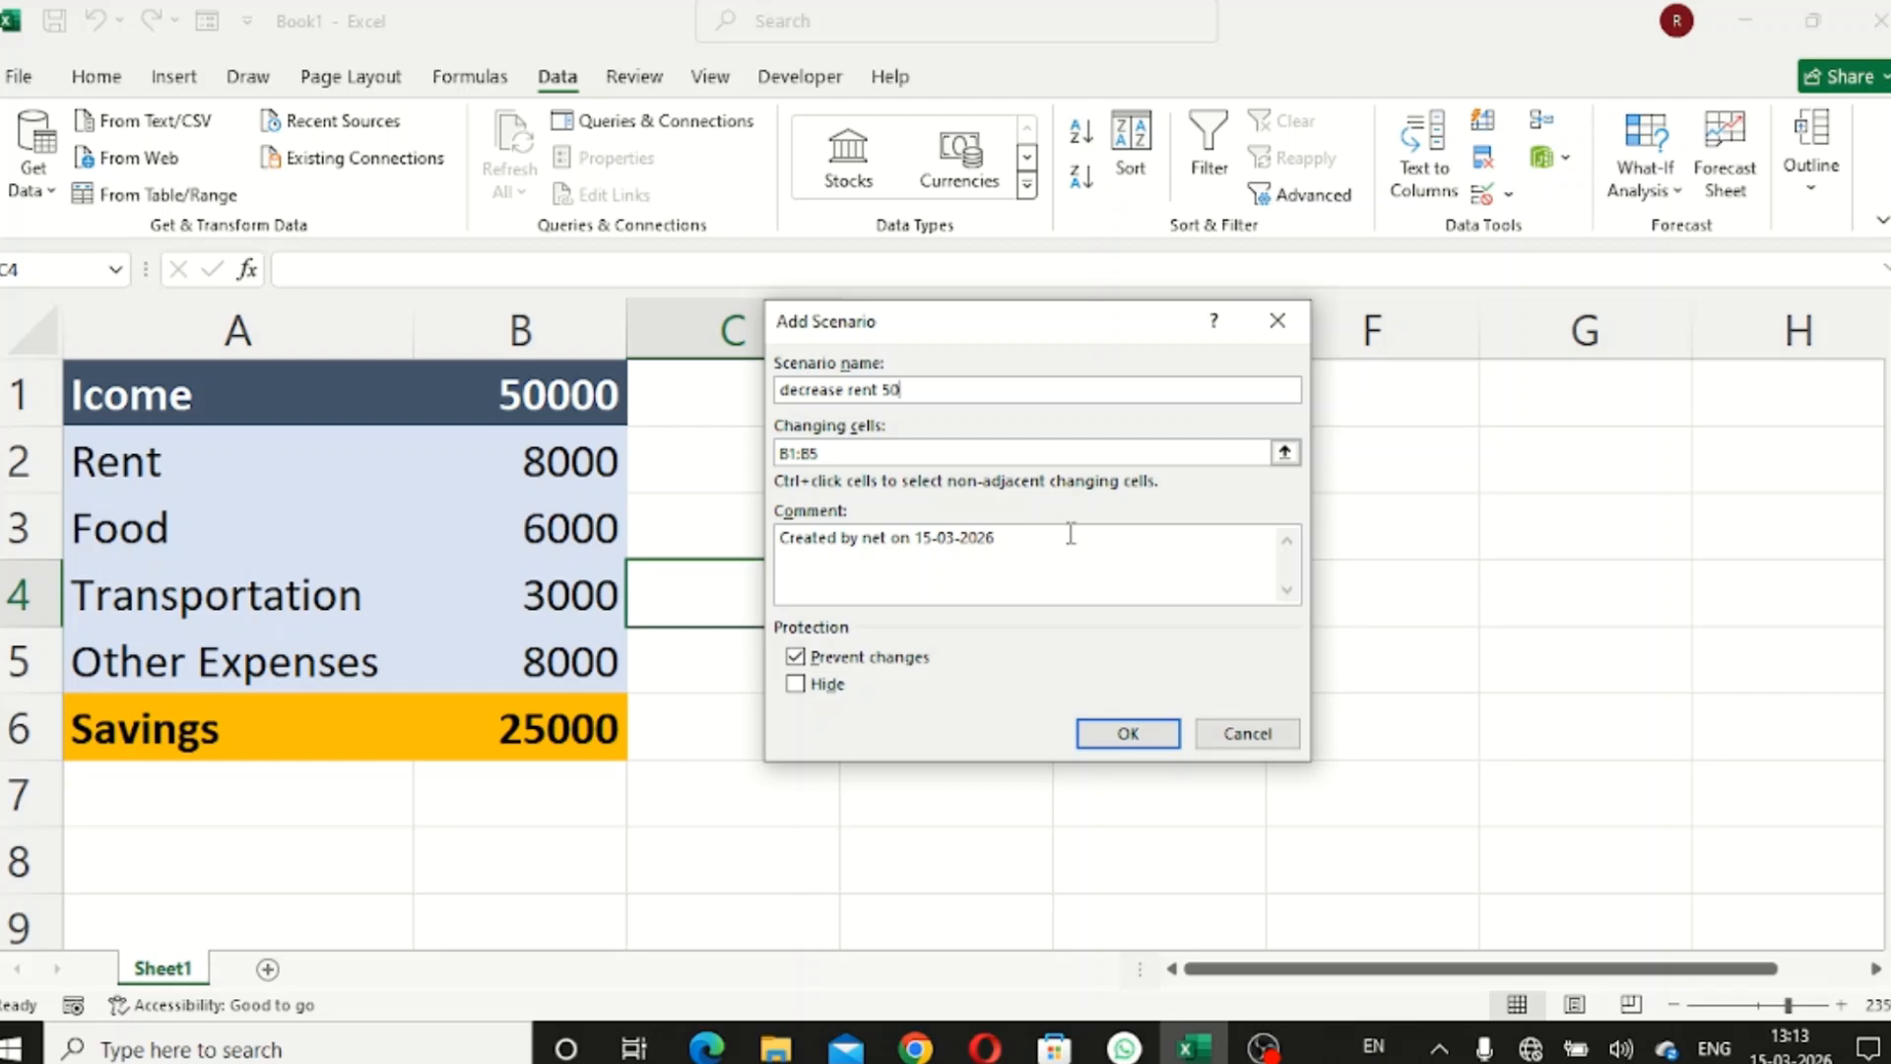
pyautogui.press('BackSpace')
pyautogui.press('BackSpace')
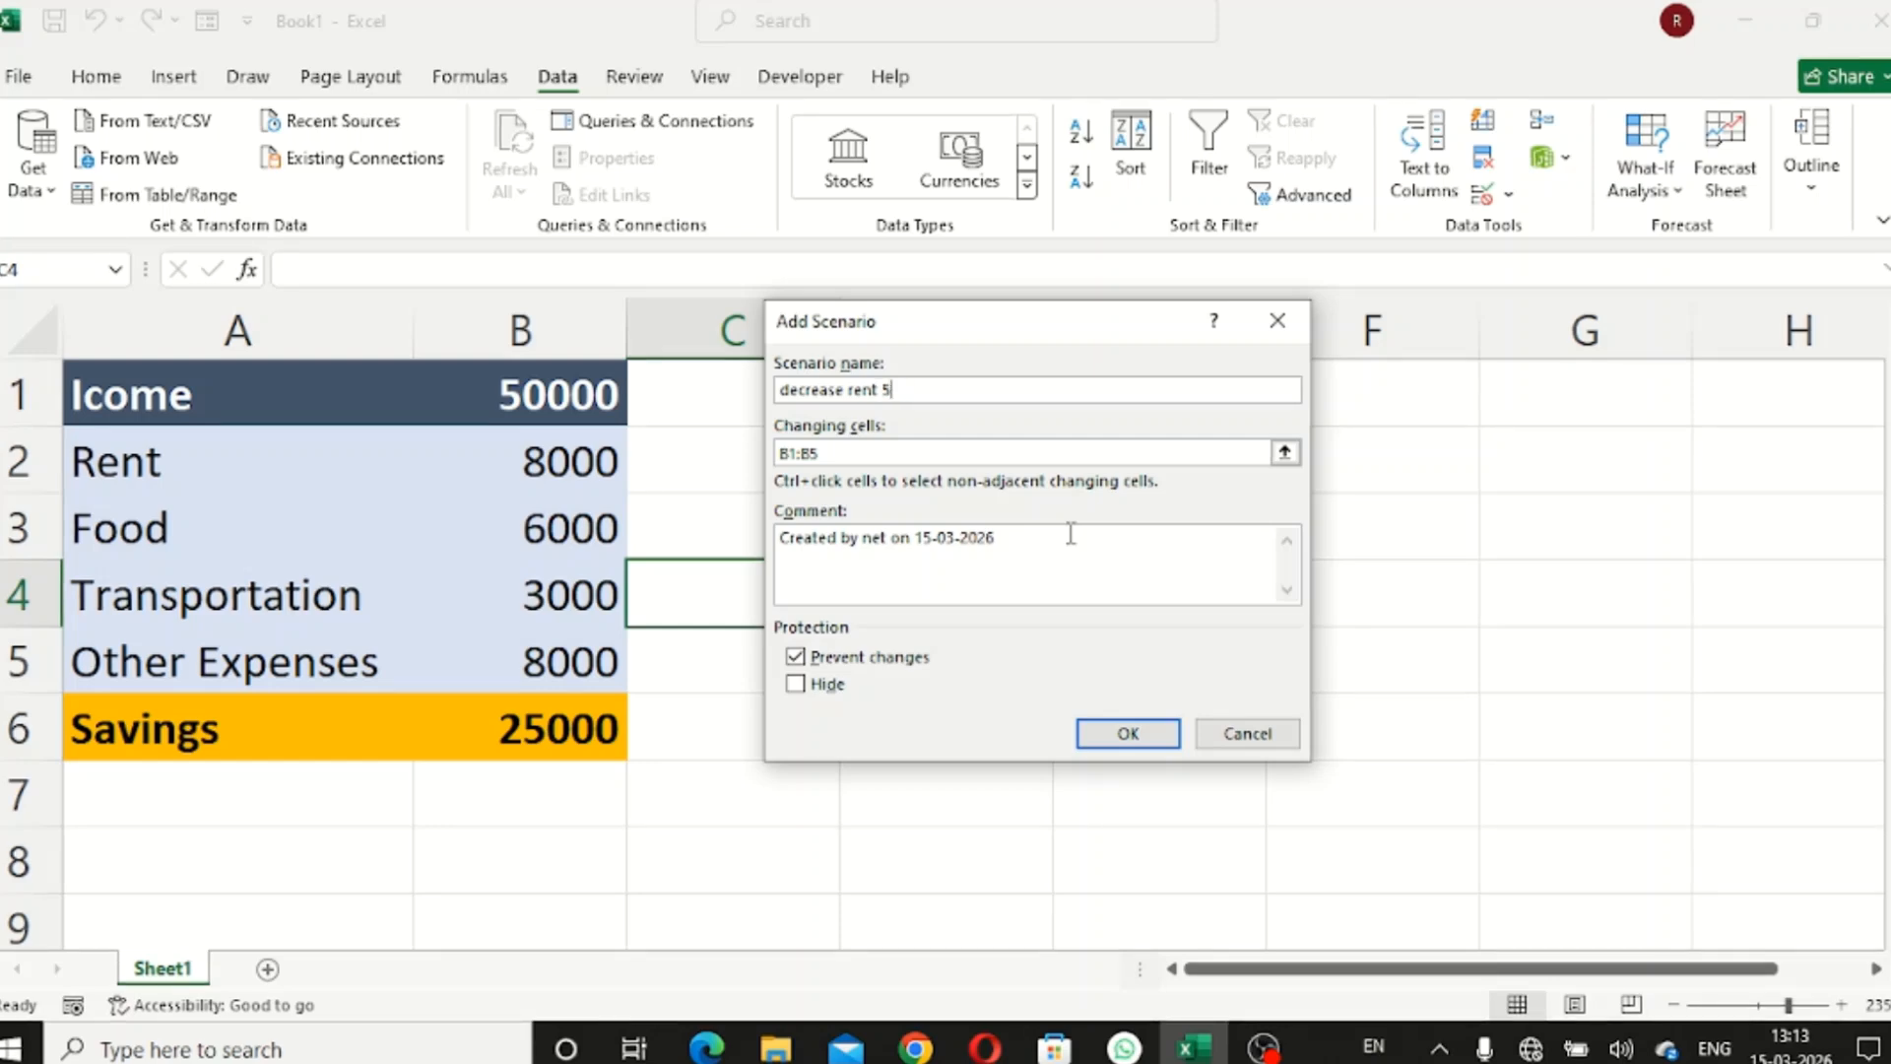
pyautogui.write('to')
pyautogui.press('BackSpace')
pyautogui.write('o 5000')
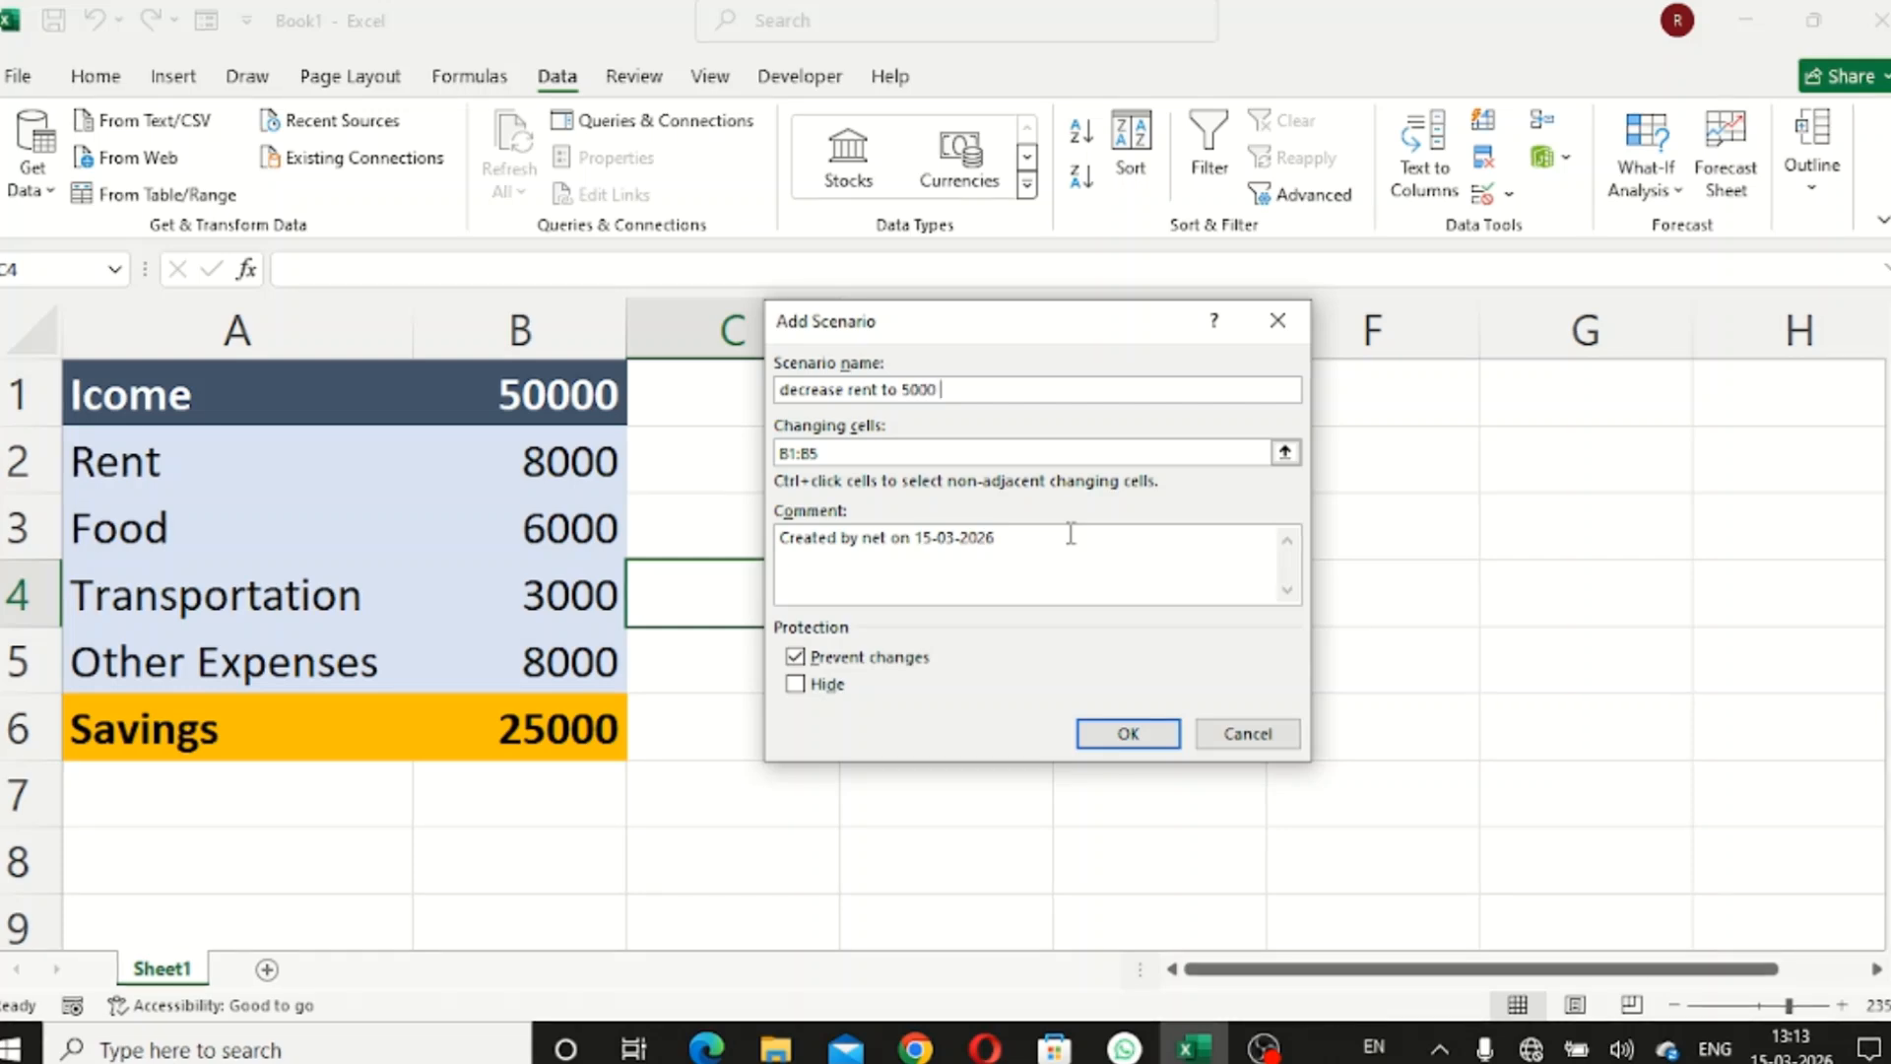
pyautogui.write(' and ')
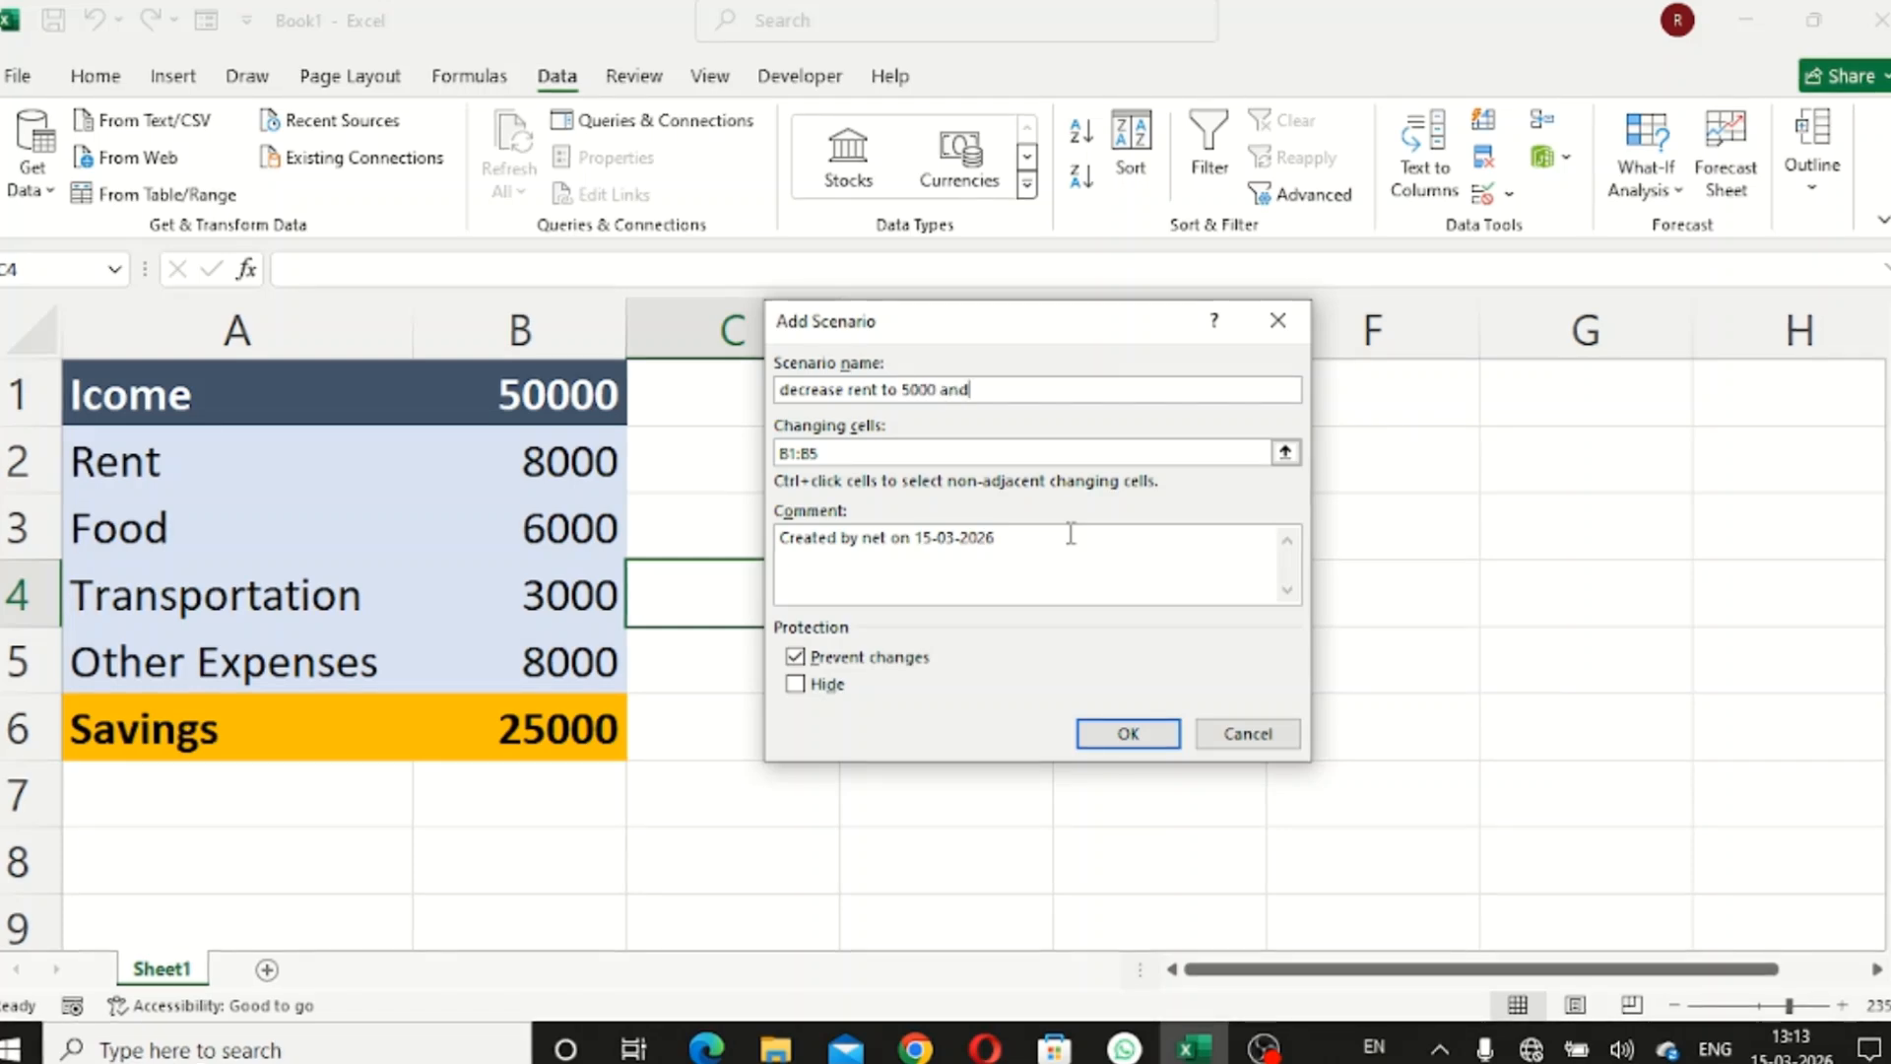
pyautogui.write('food ')
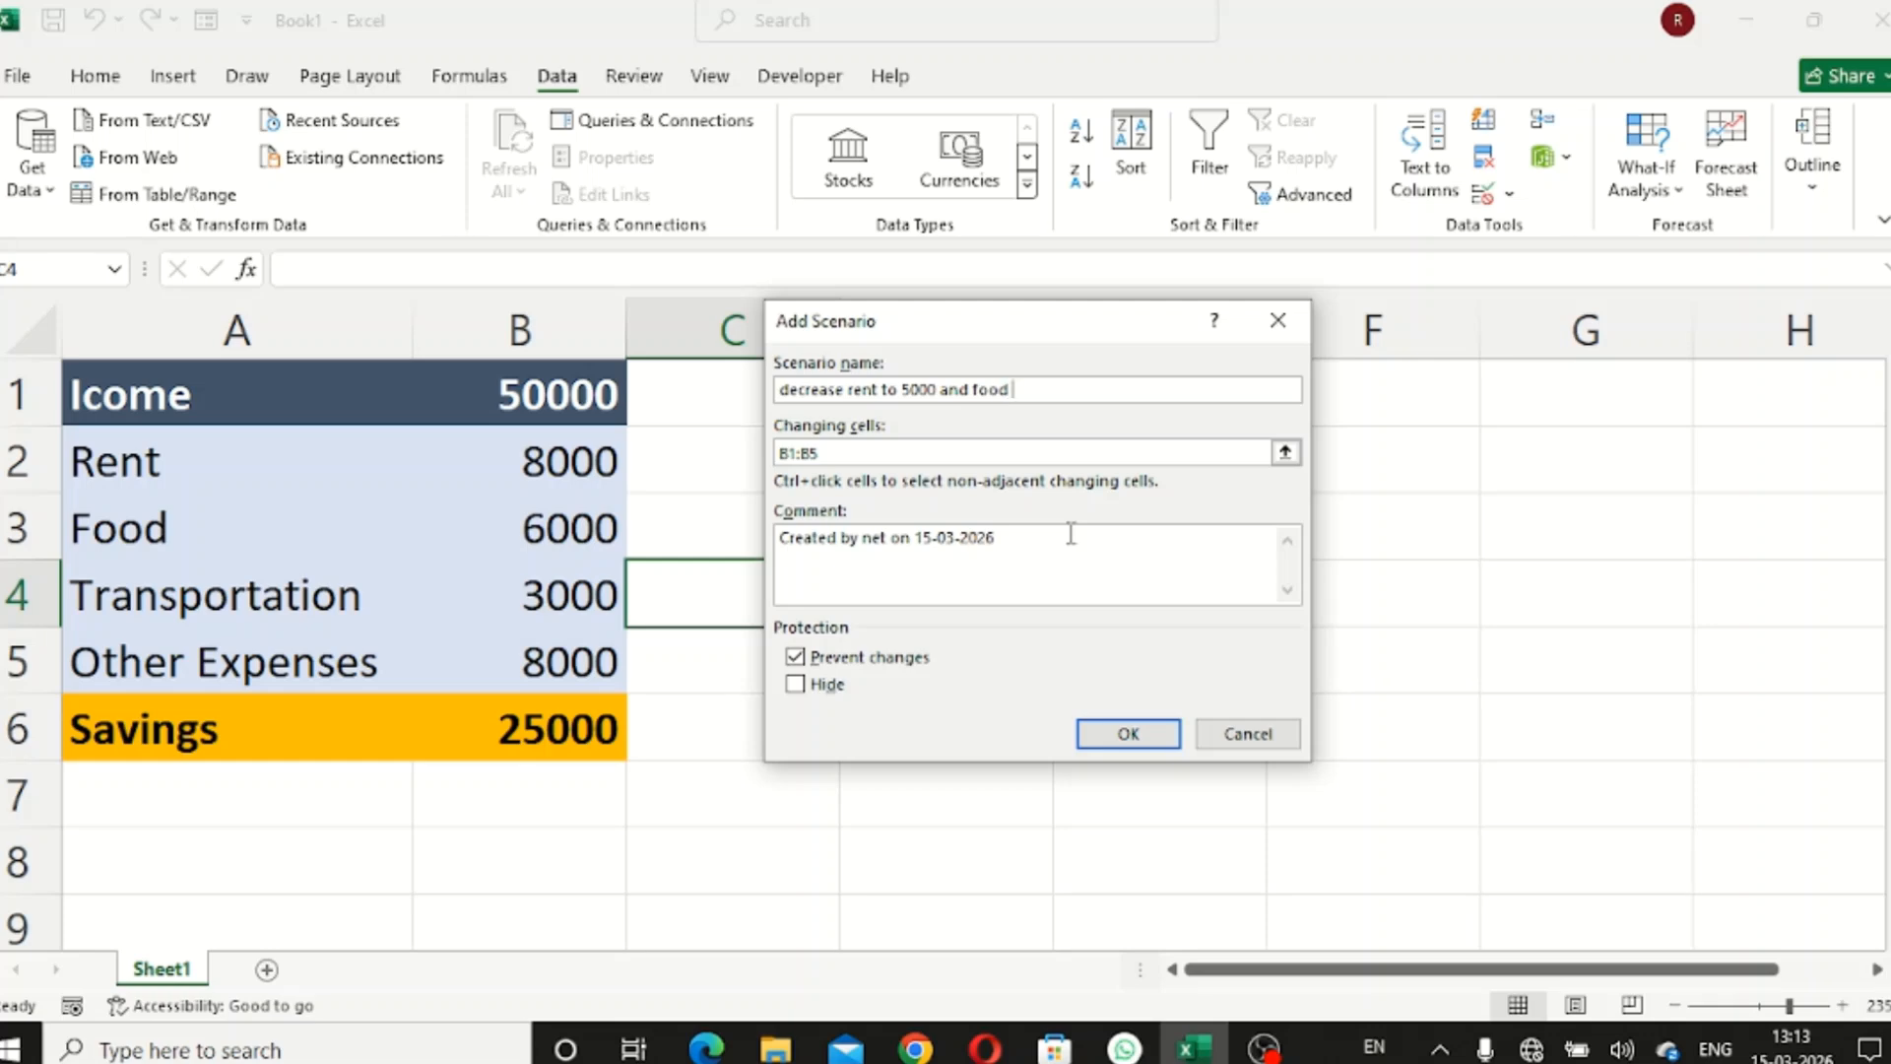
pyautogui.write('to 5000 an')
pyautogui.press('BackSpace')
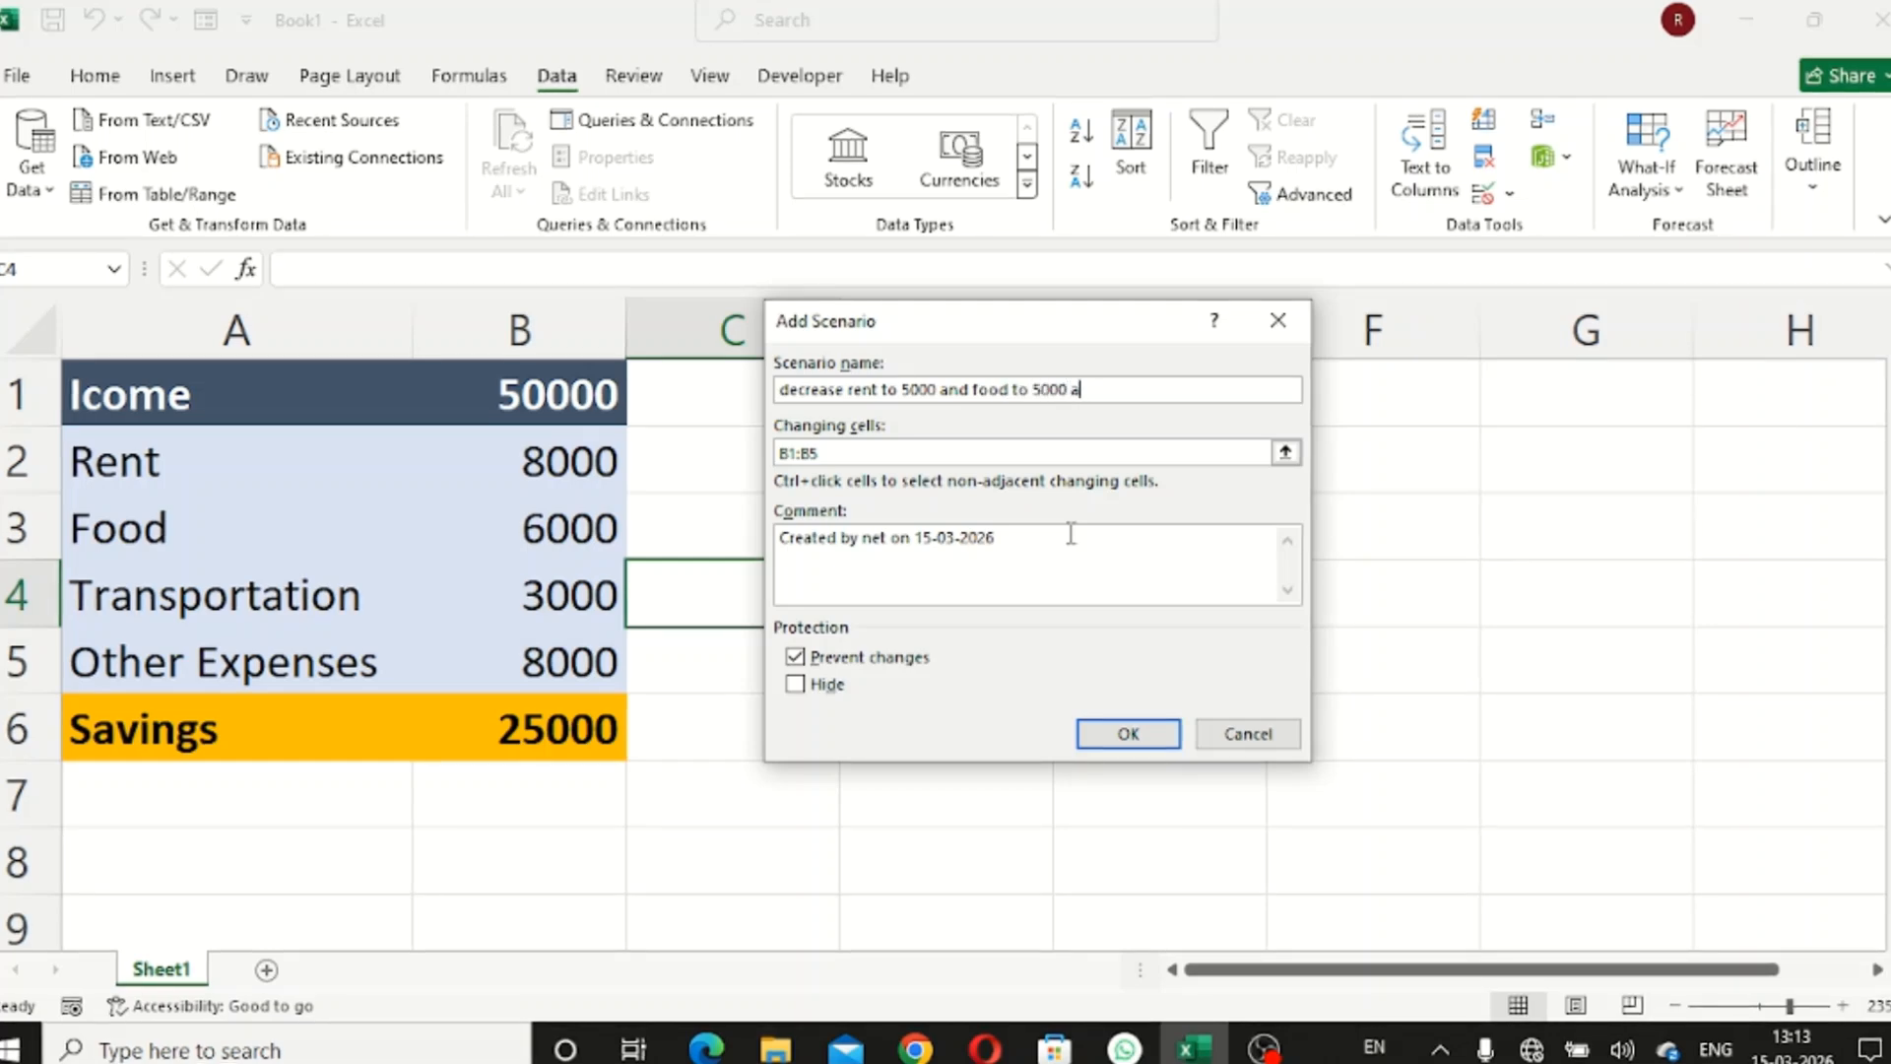
pyautogui.write('nd ')
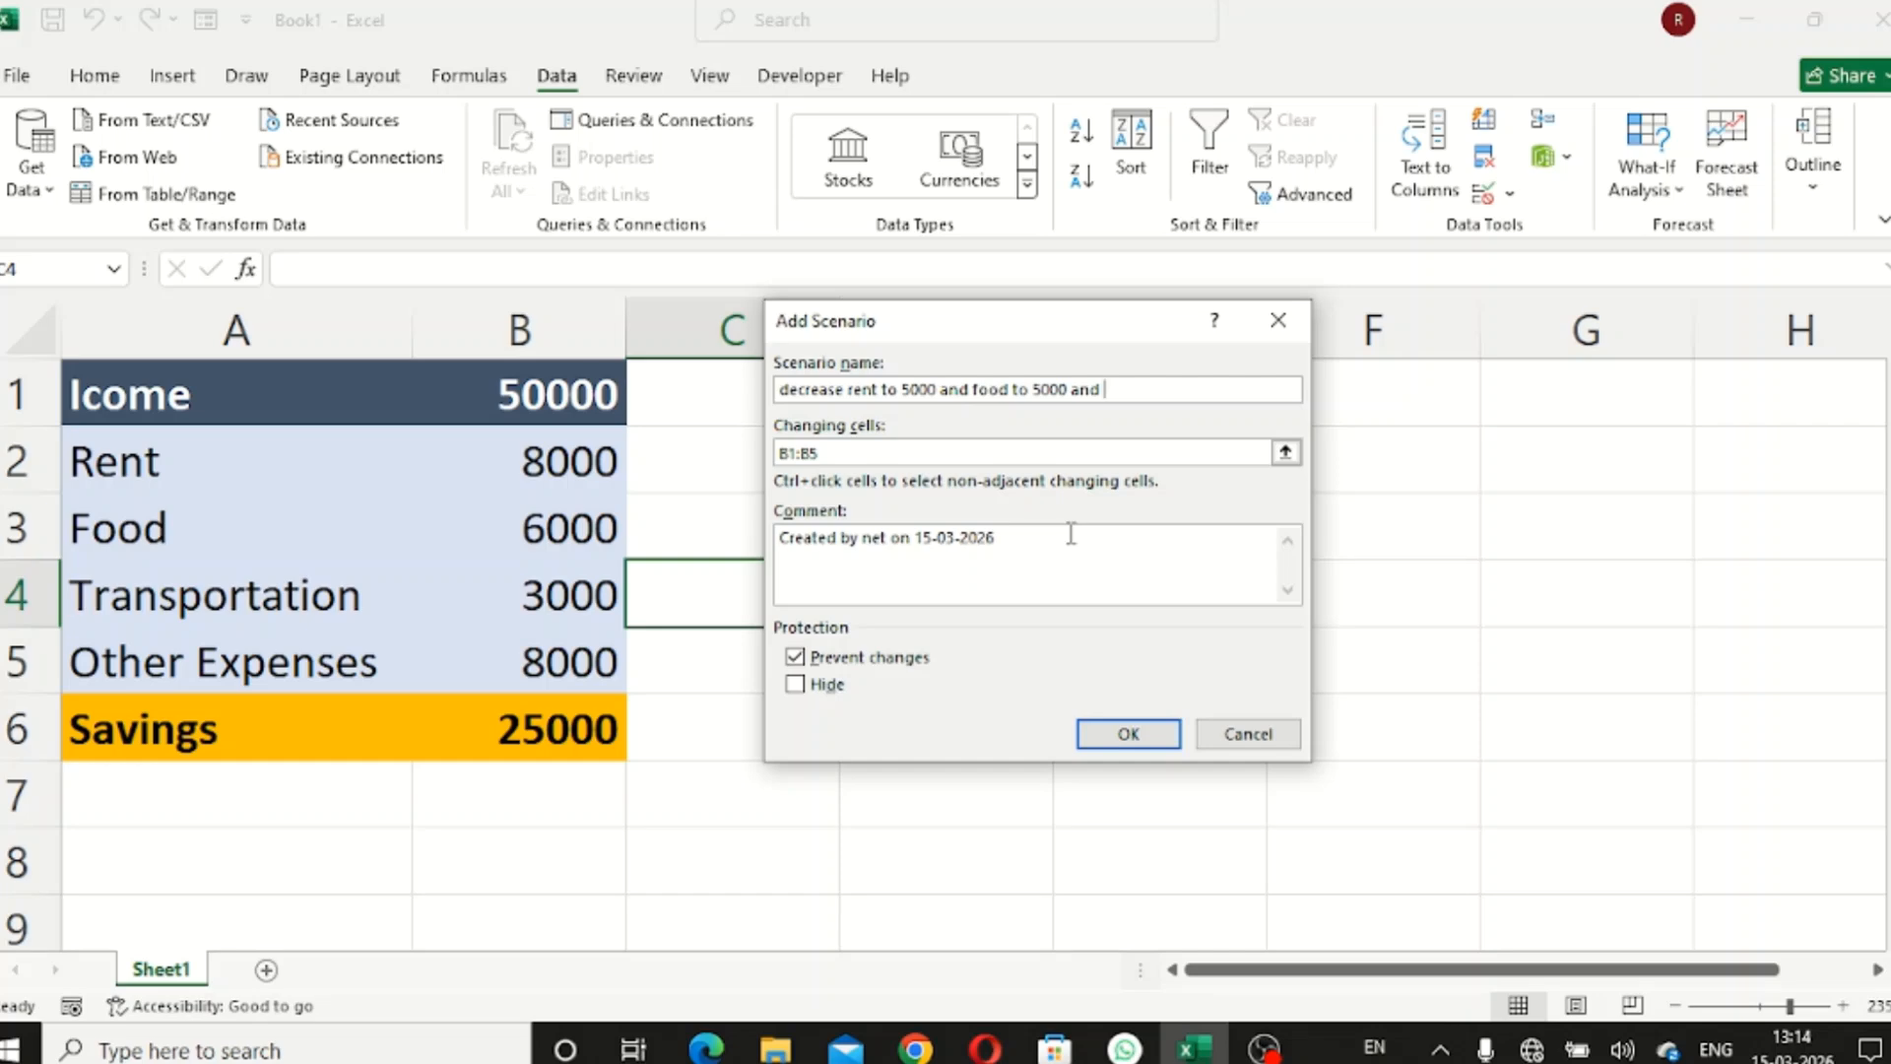
pyautogui.write('otehr')
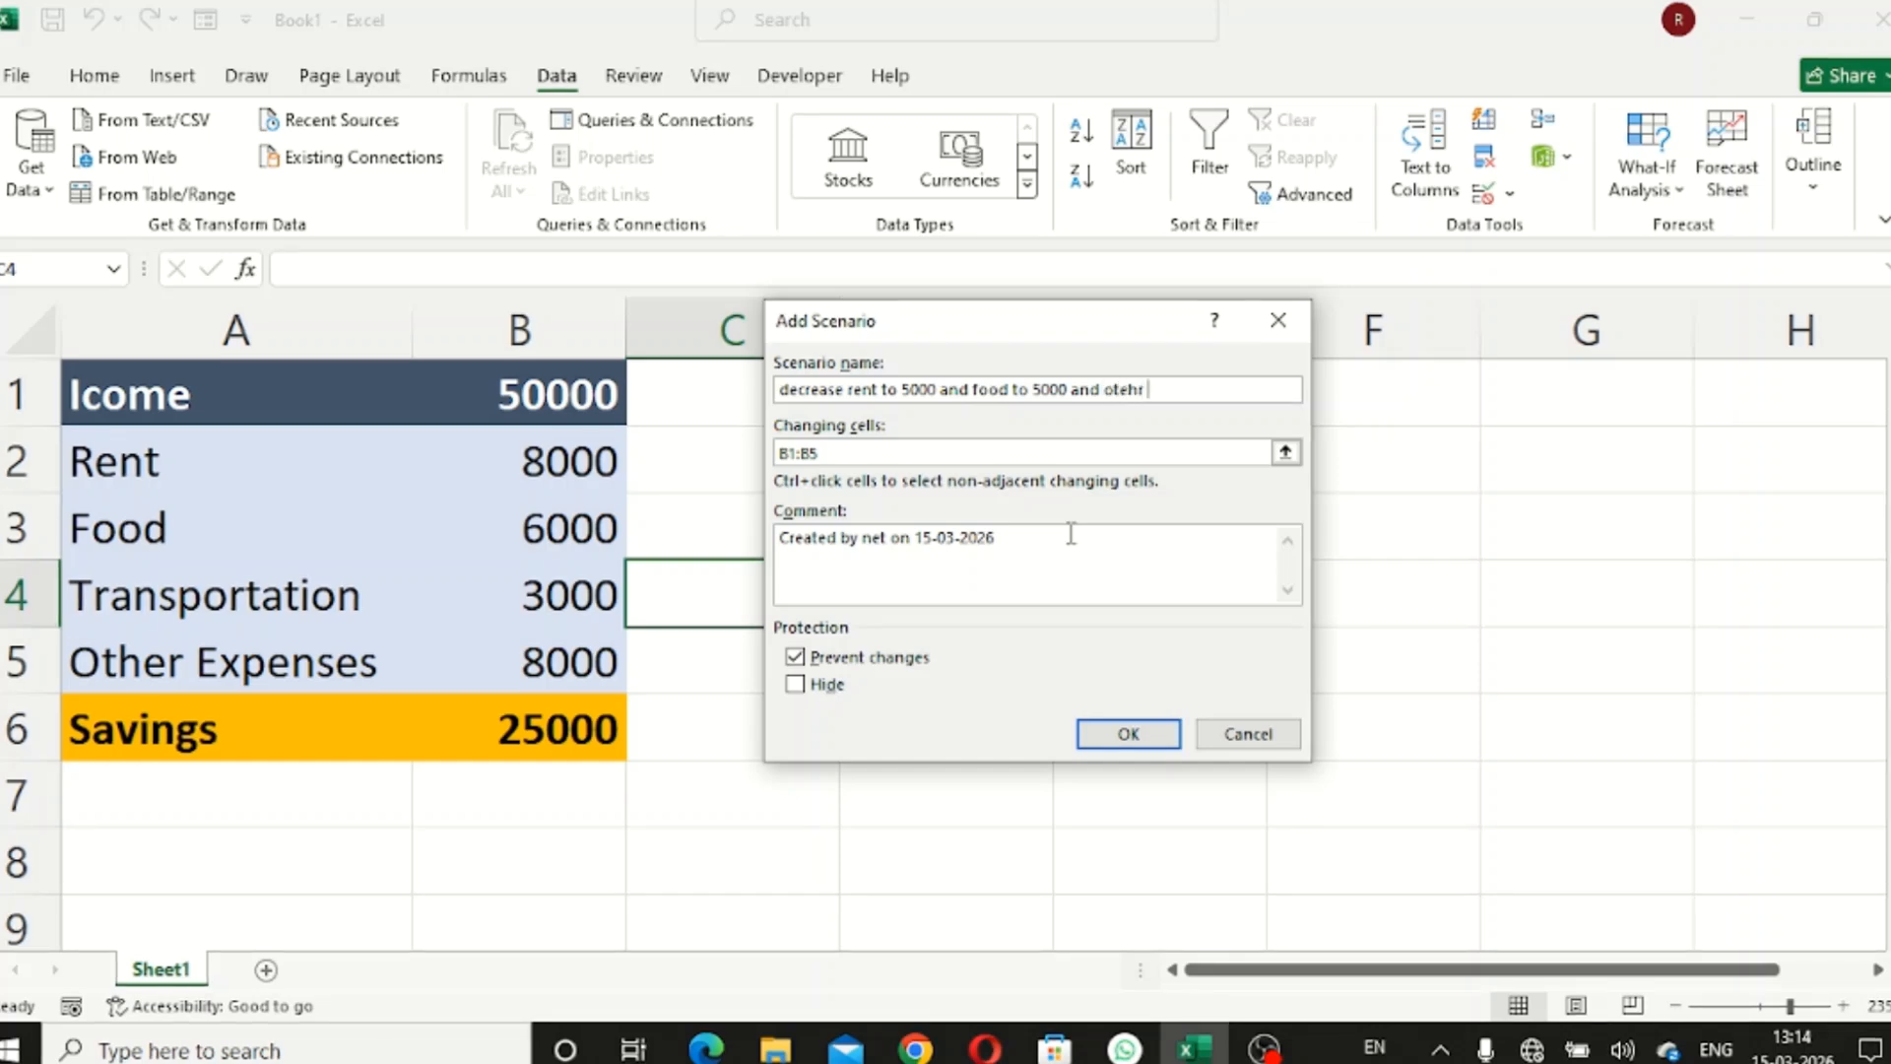
pyautogui.press('BackSpace')
pyautogui.press('BackSpace')
pyautogui.press('BackSpace')
pyautogui.press('BackSpace')
pyautogui.write('her e')
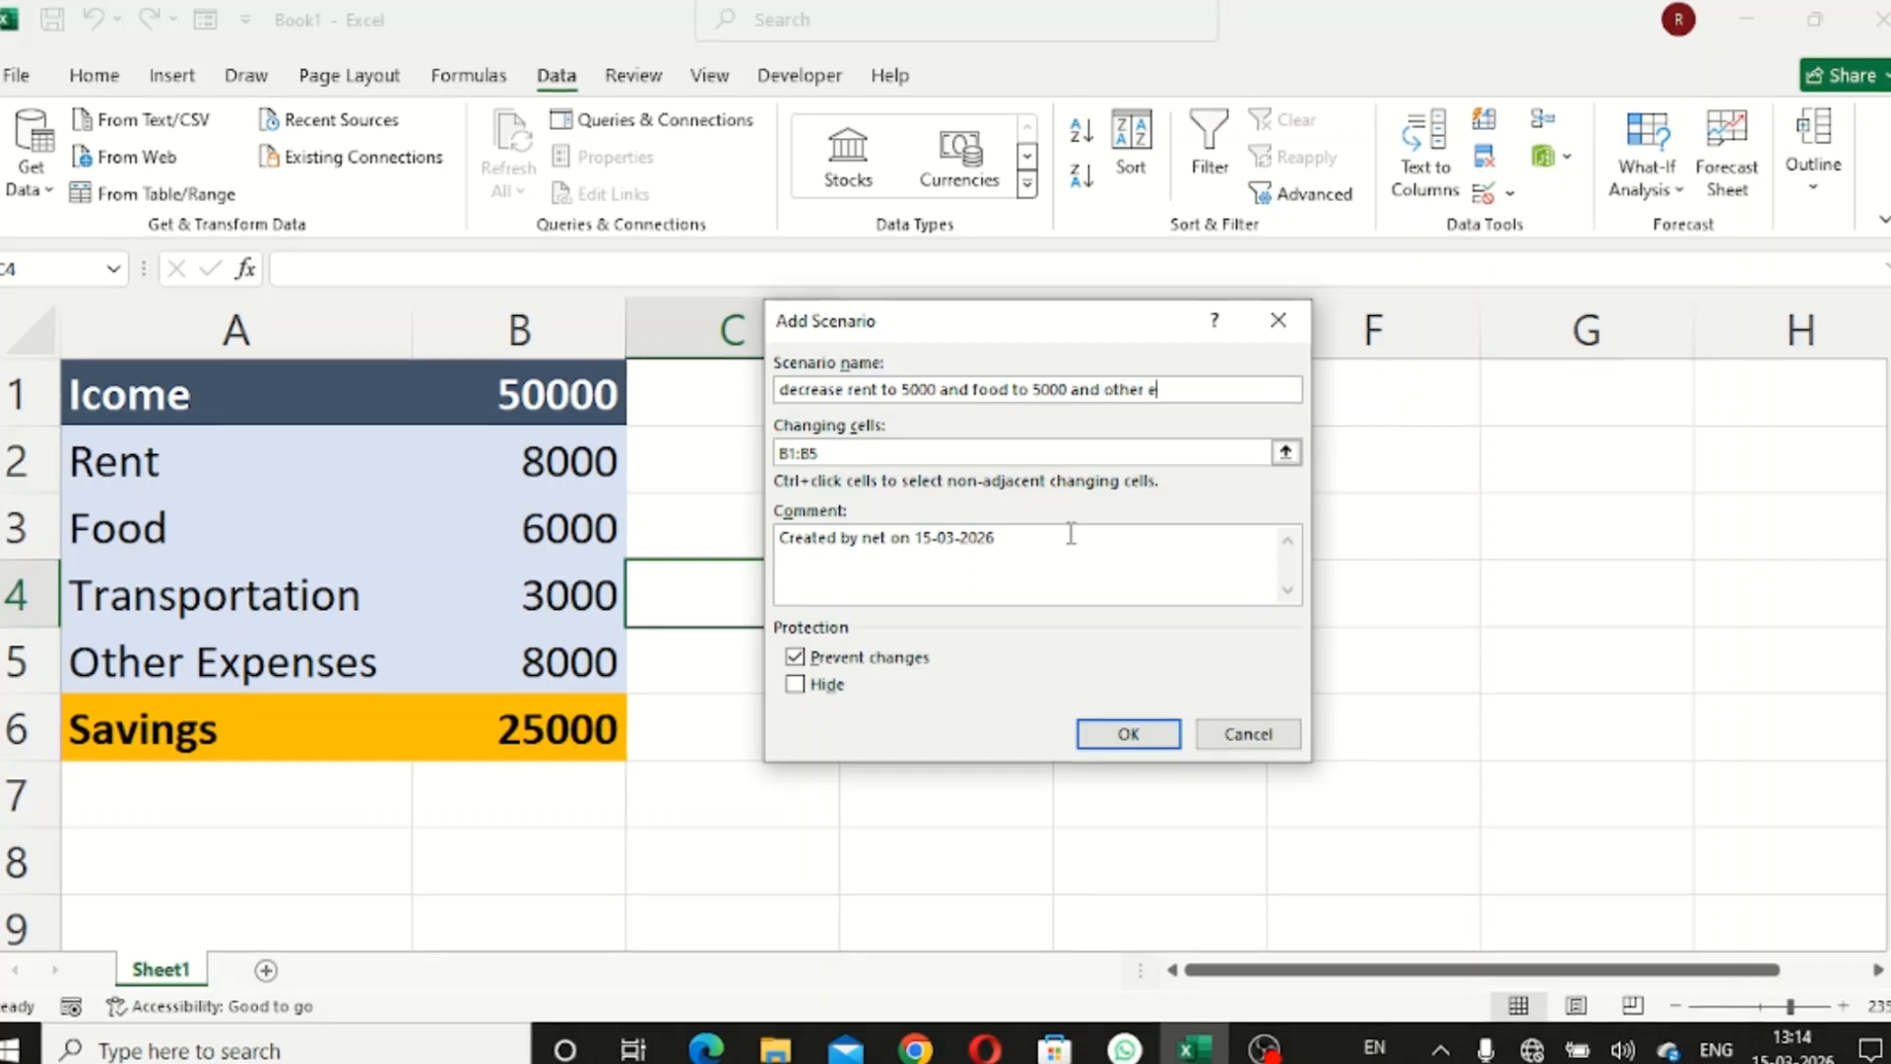
pyautogui.write('xp')
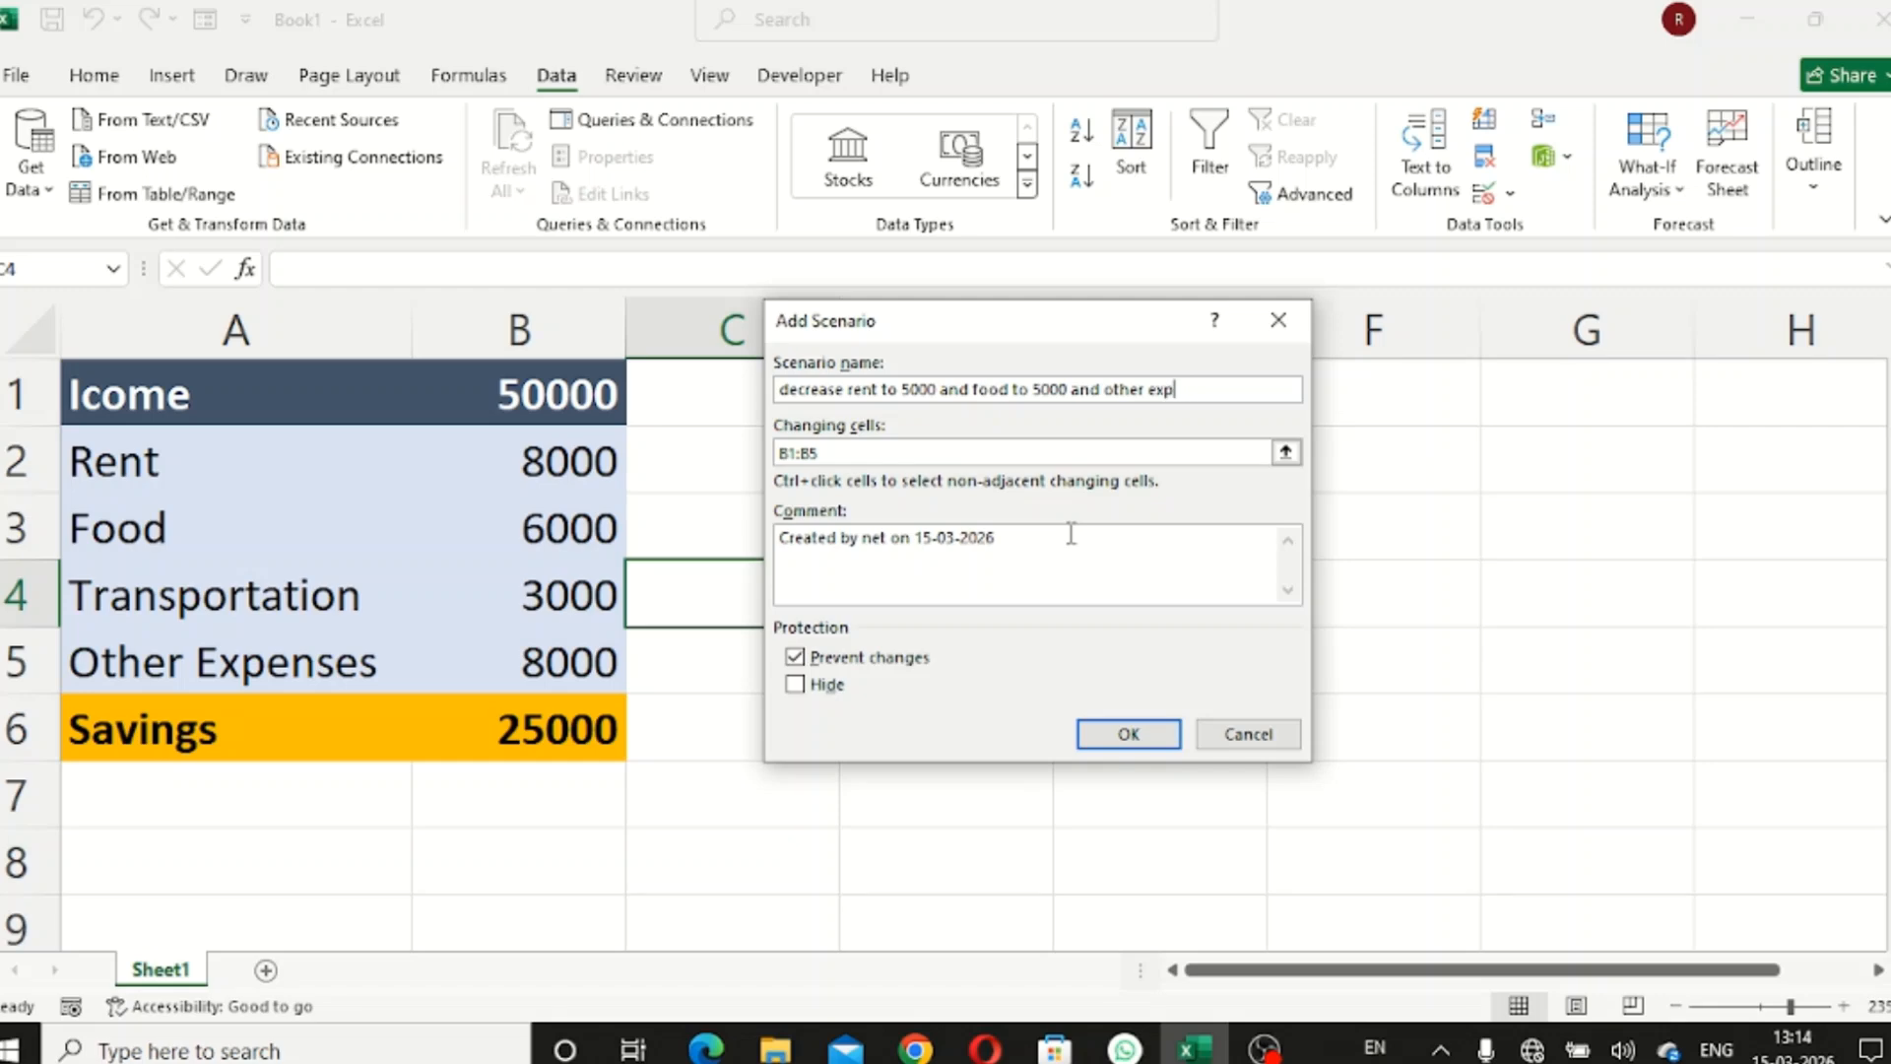
pyautogui.write('enses to ')
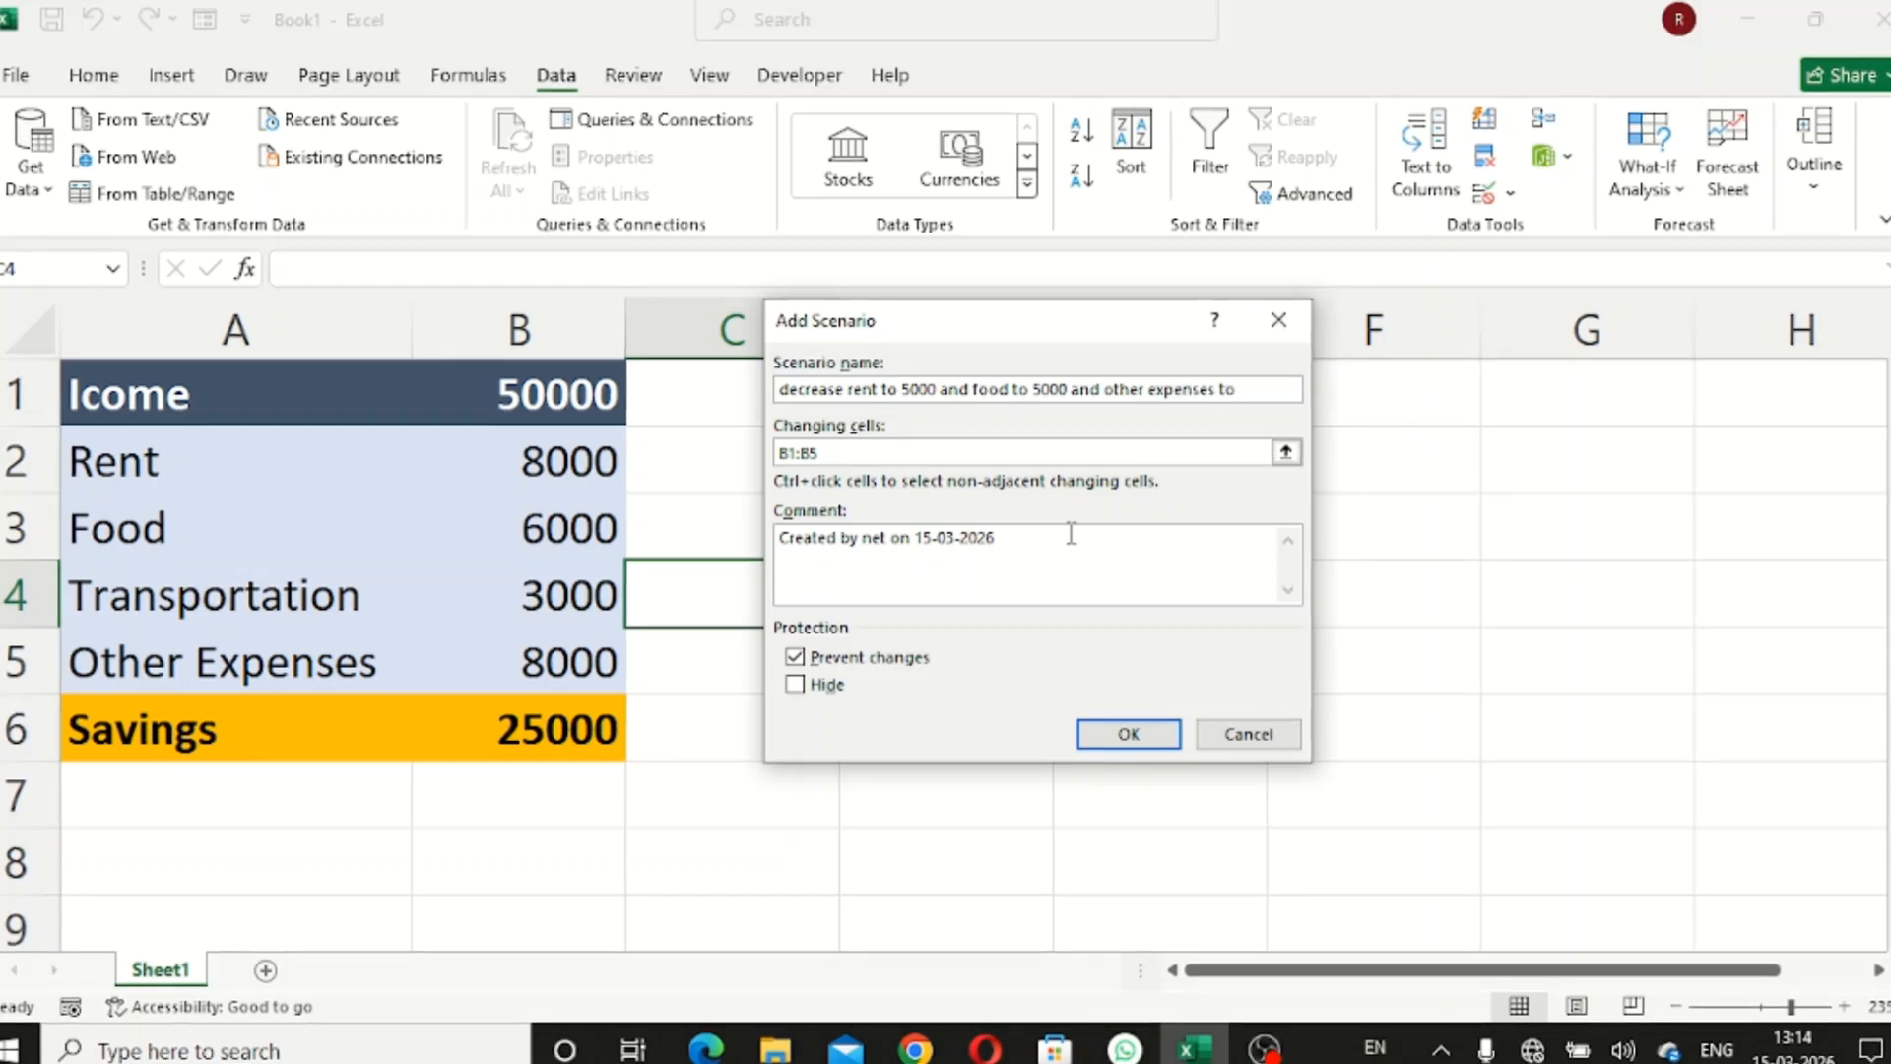
pyautogui.write('4000')
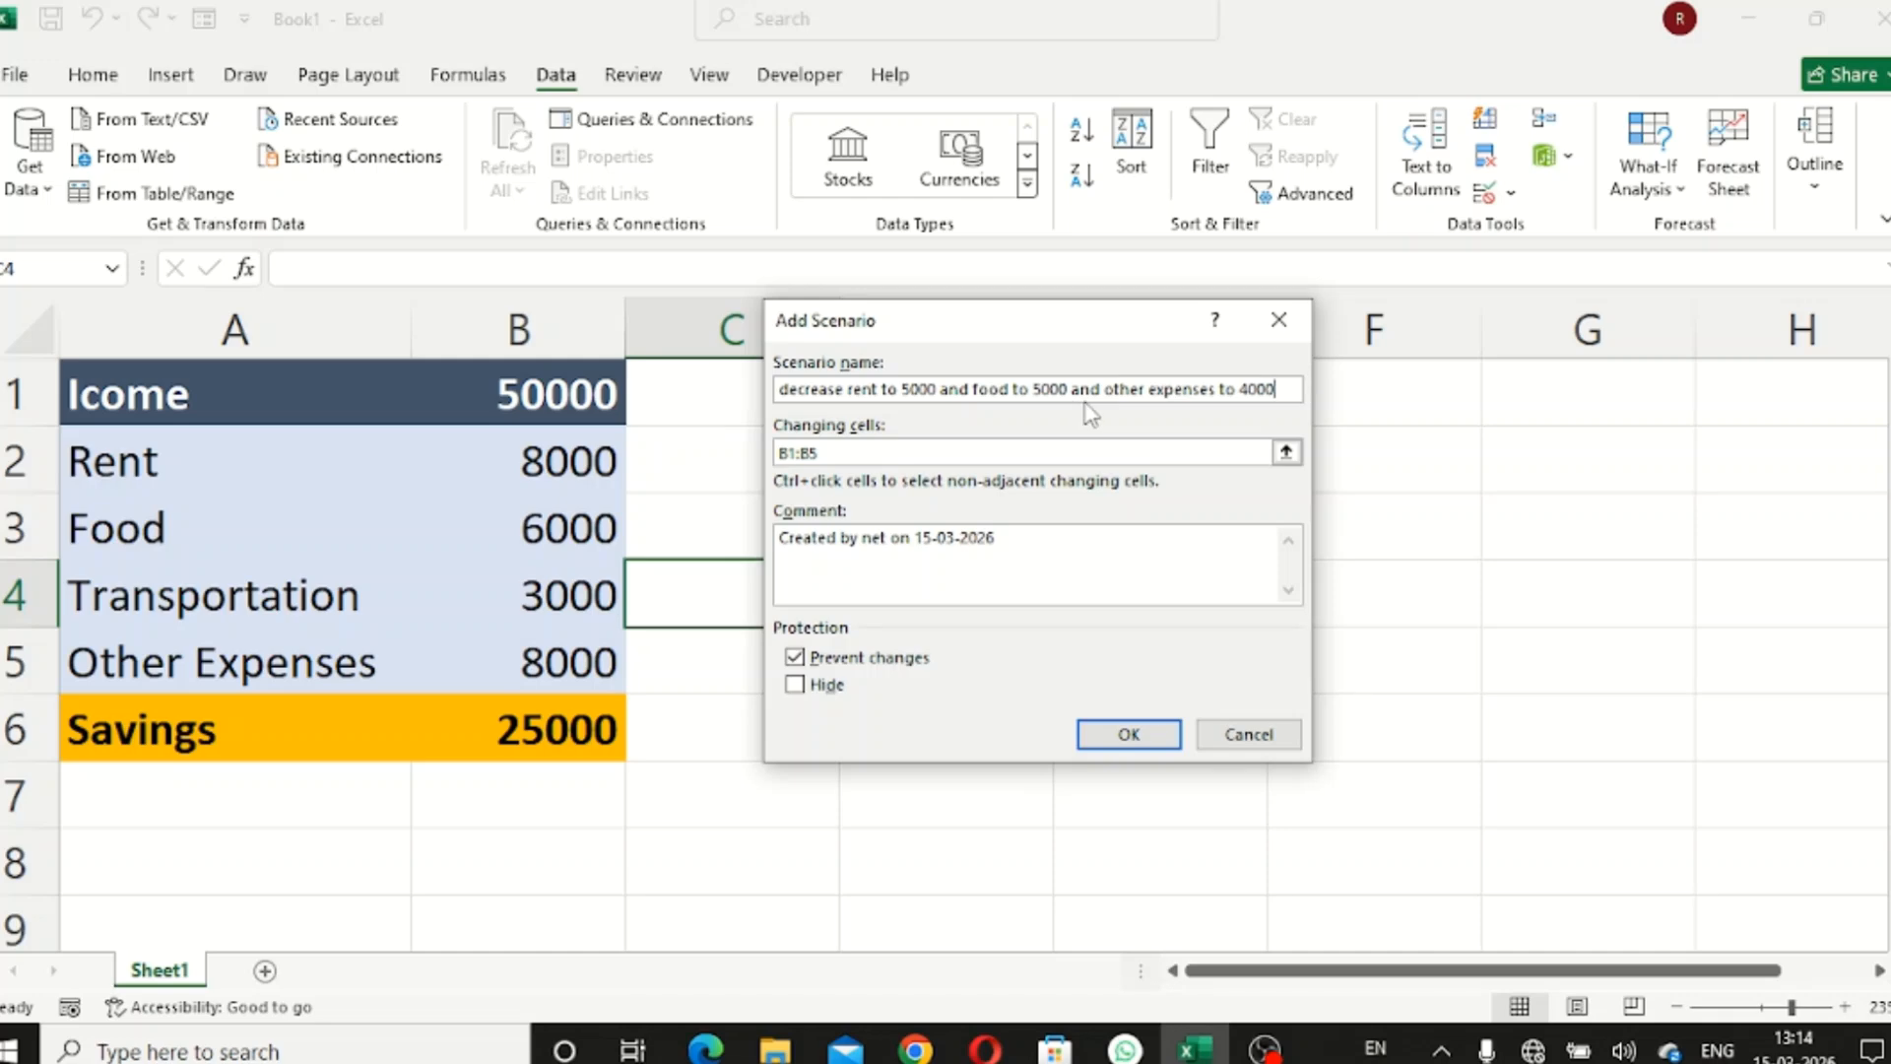
pyautogui.click(1114, 731)
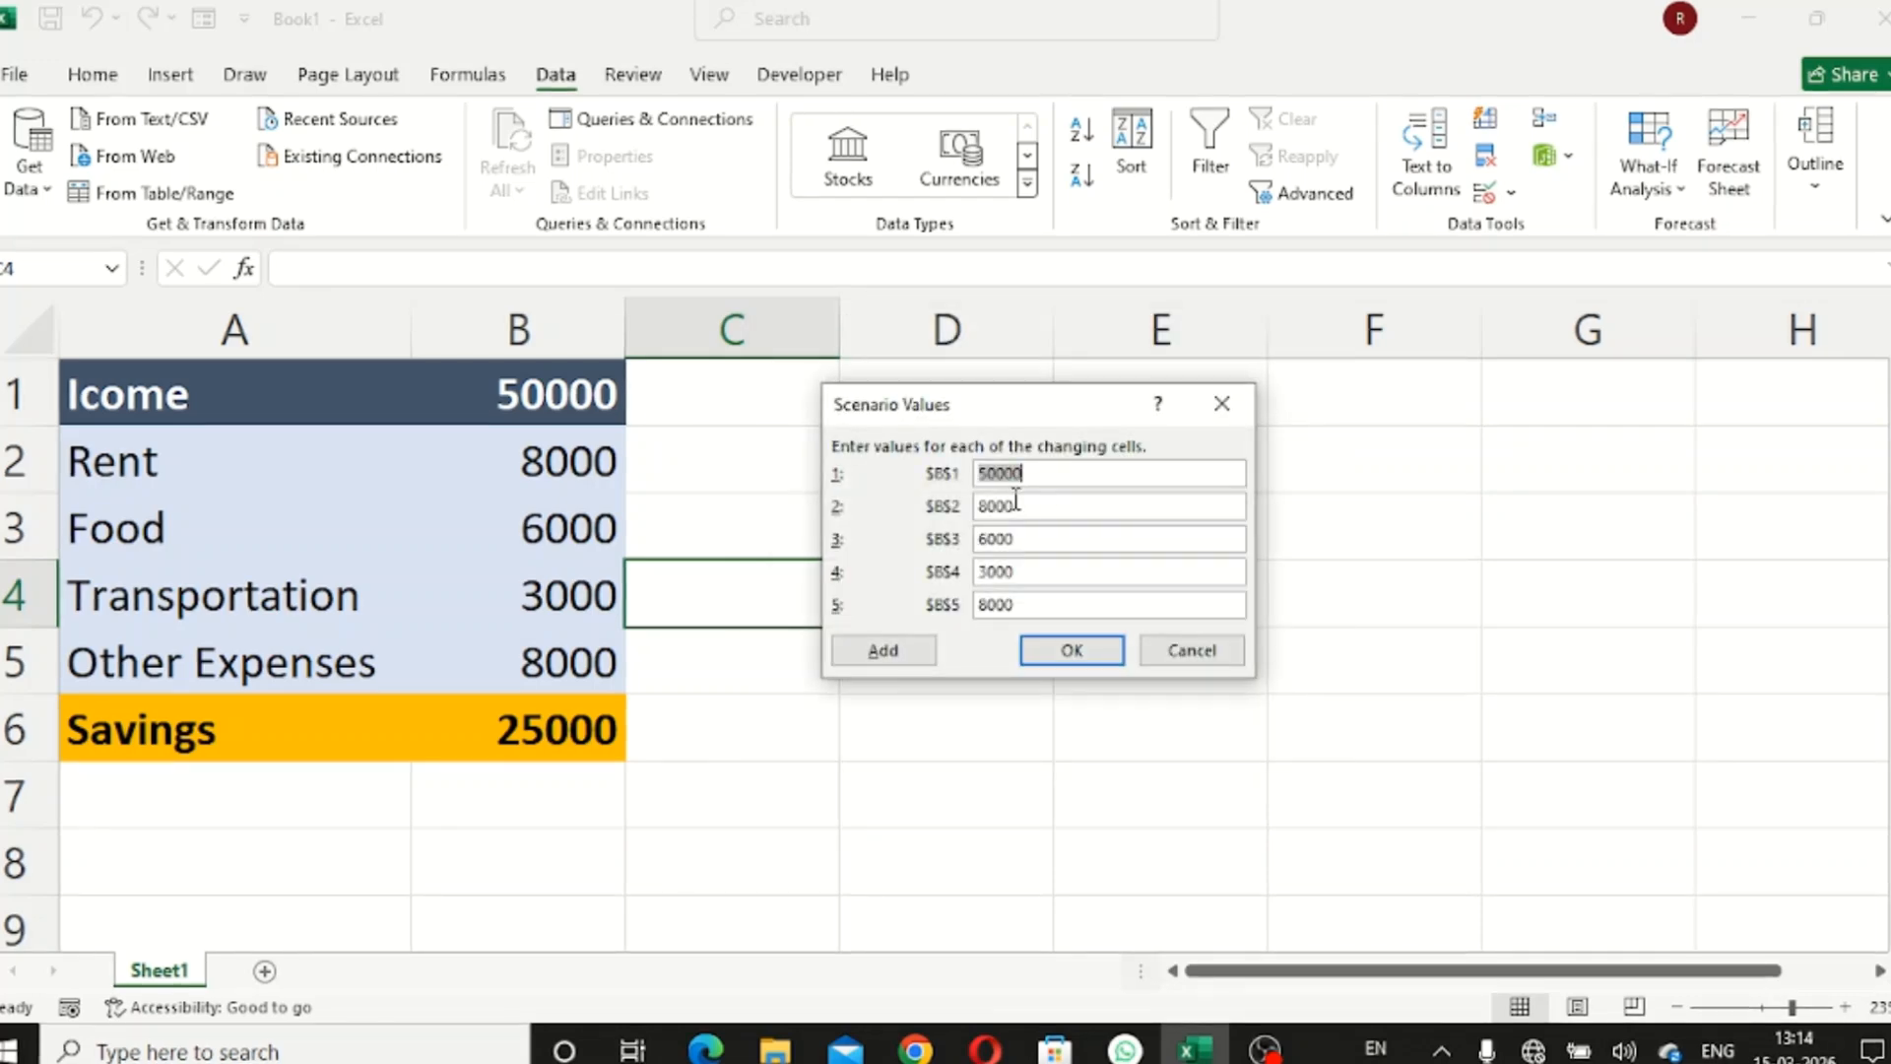
# Step: Set the third scenario's rent in B2 to 5000, food in B3 to 5000 and other expenses in B5 to 4000, and close the Scenario Manager
pyautogui.click(986, 506)
pyautogui.press('BackSpace')
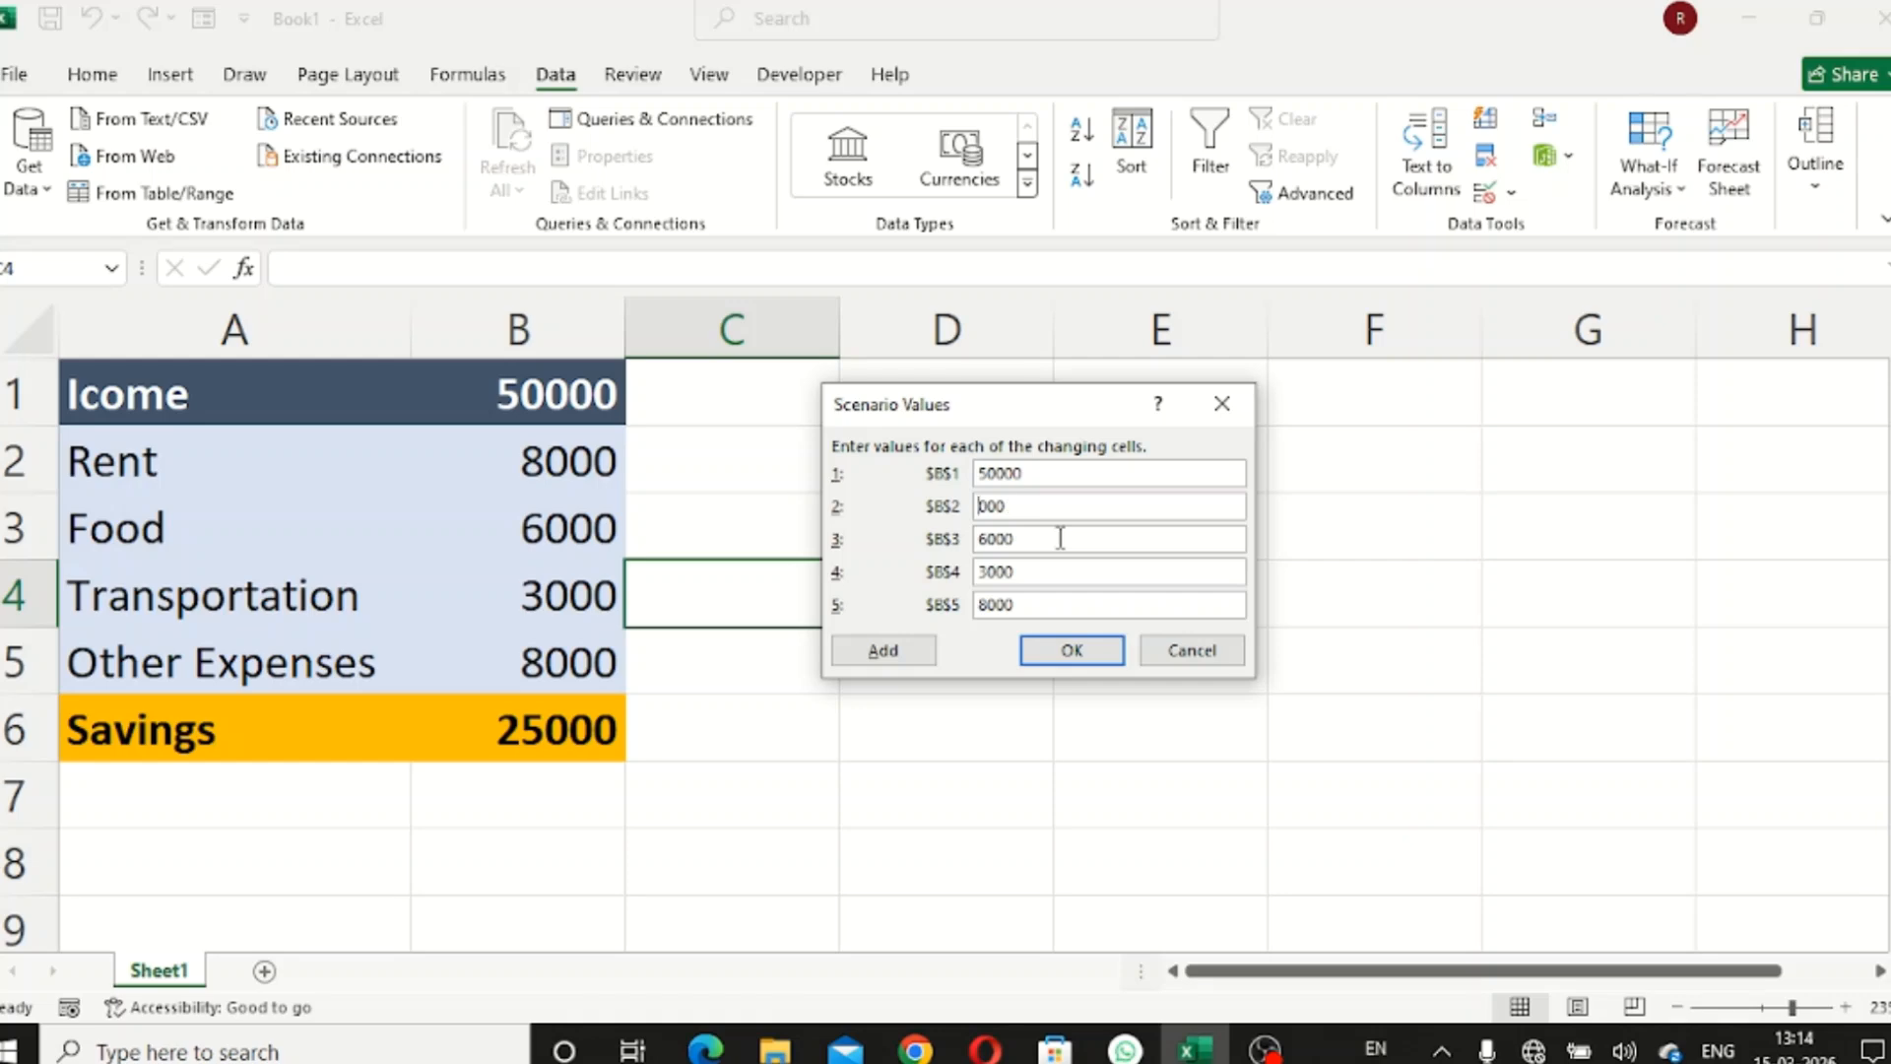
pyautogui.write('5')
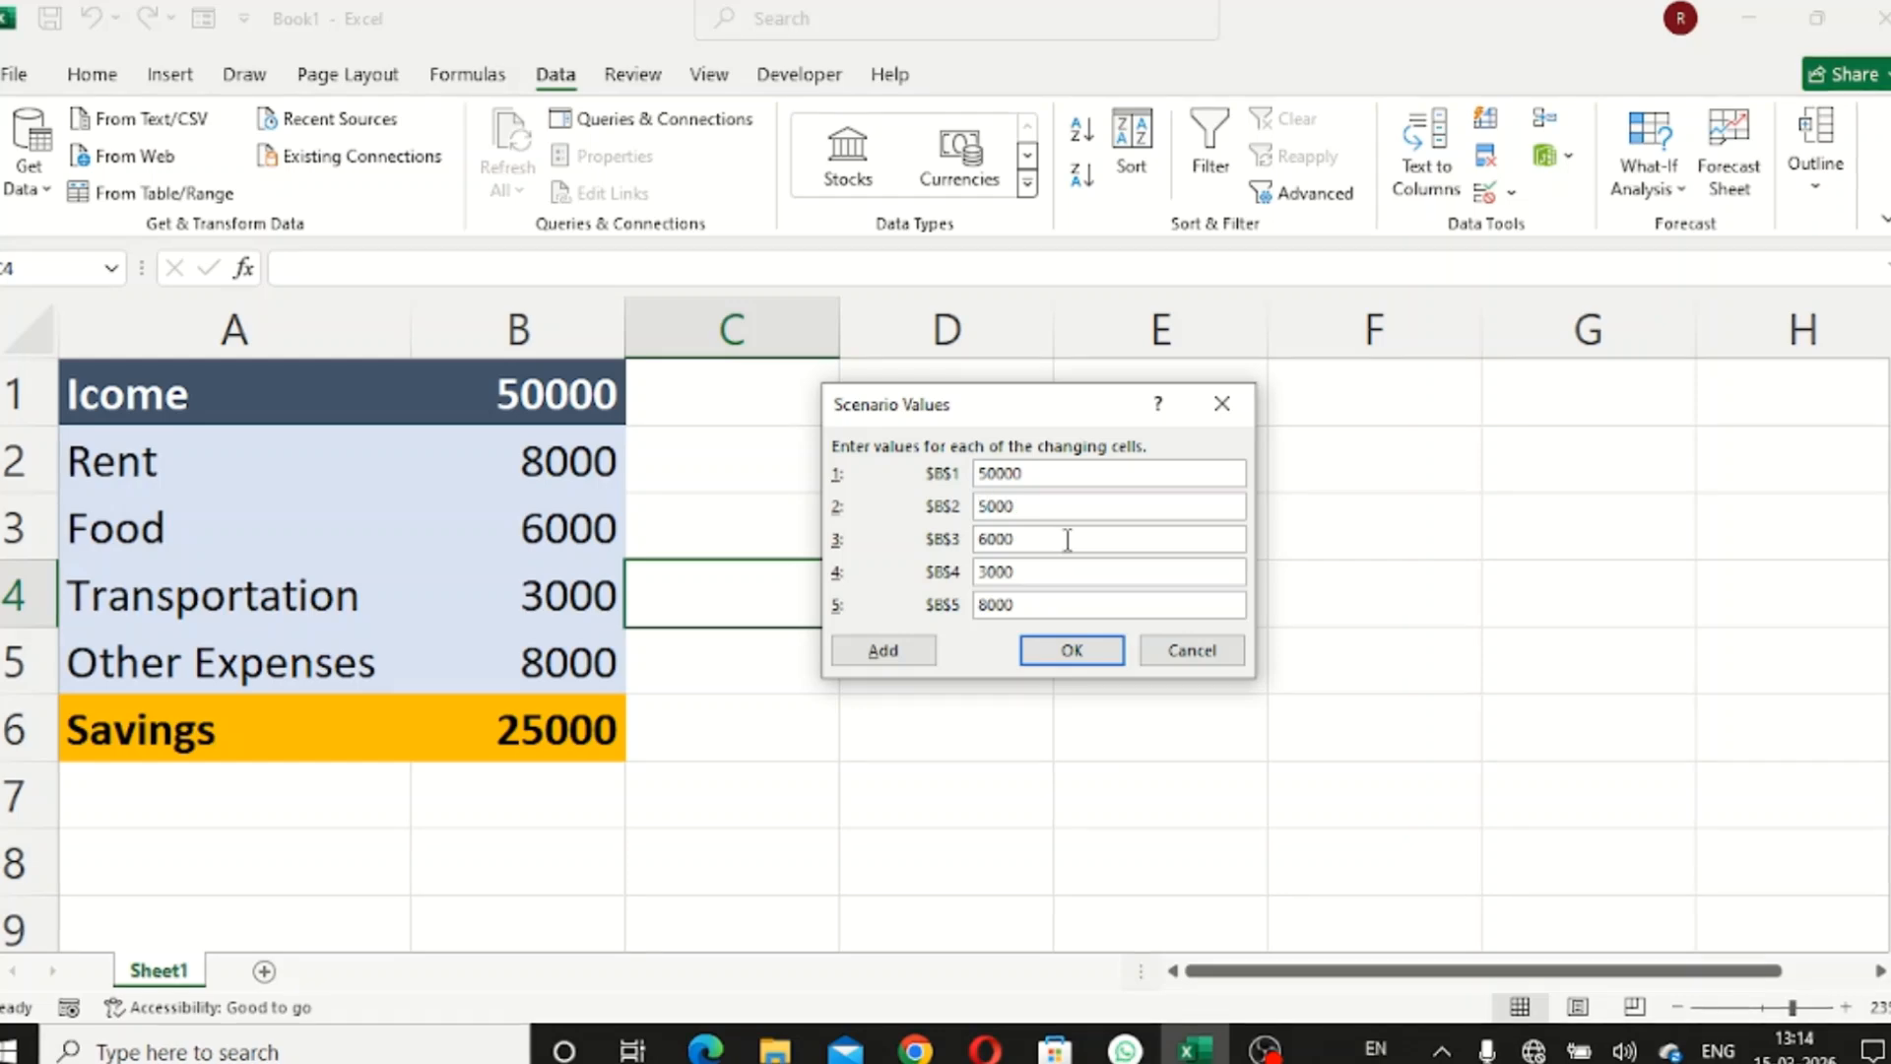
pyautogui.click(984, 538)
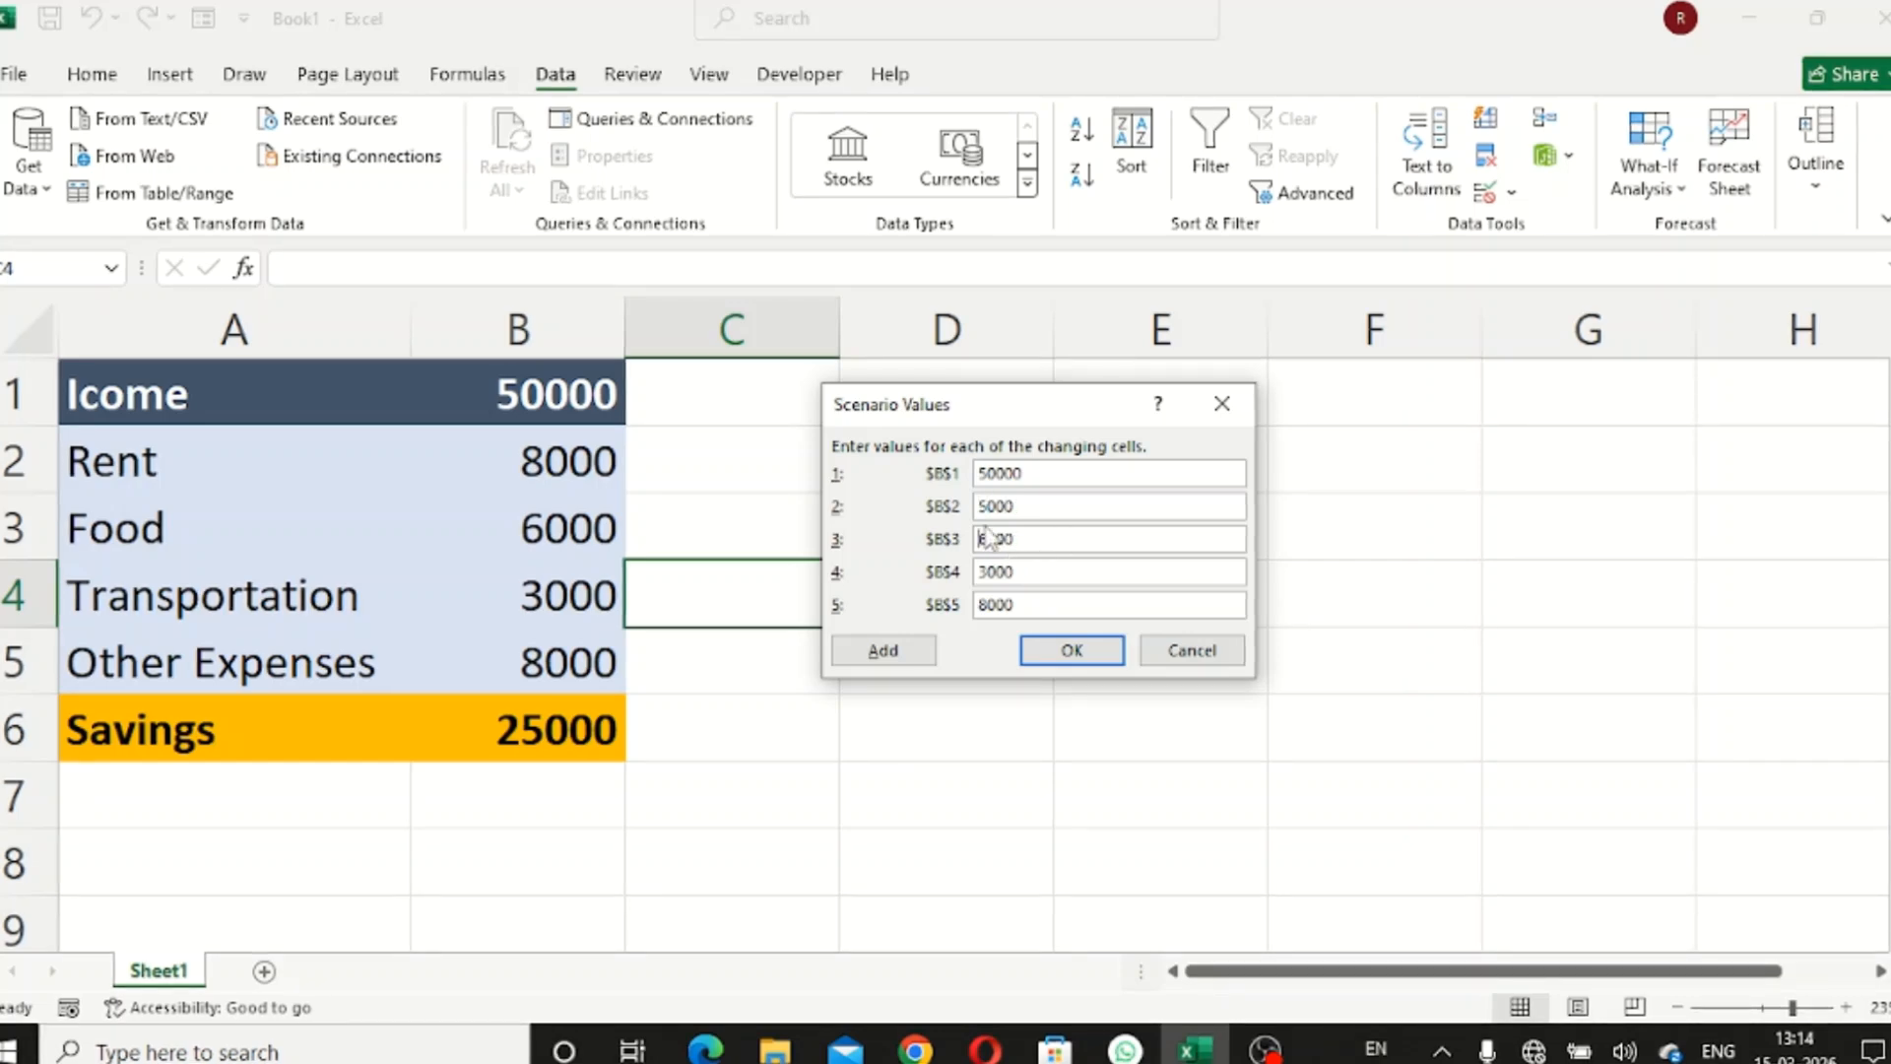
pyautogui.press('BackSpace')
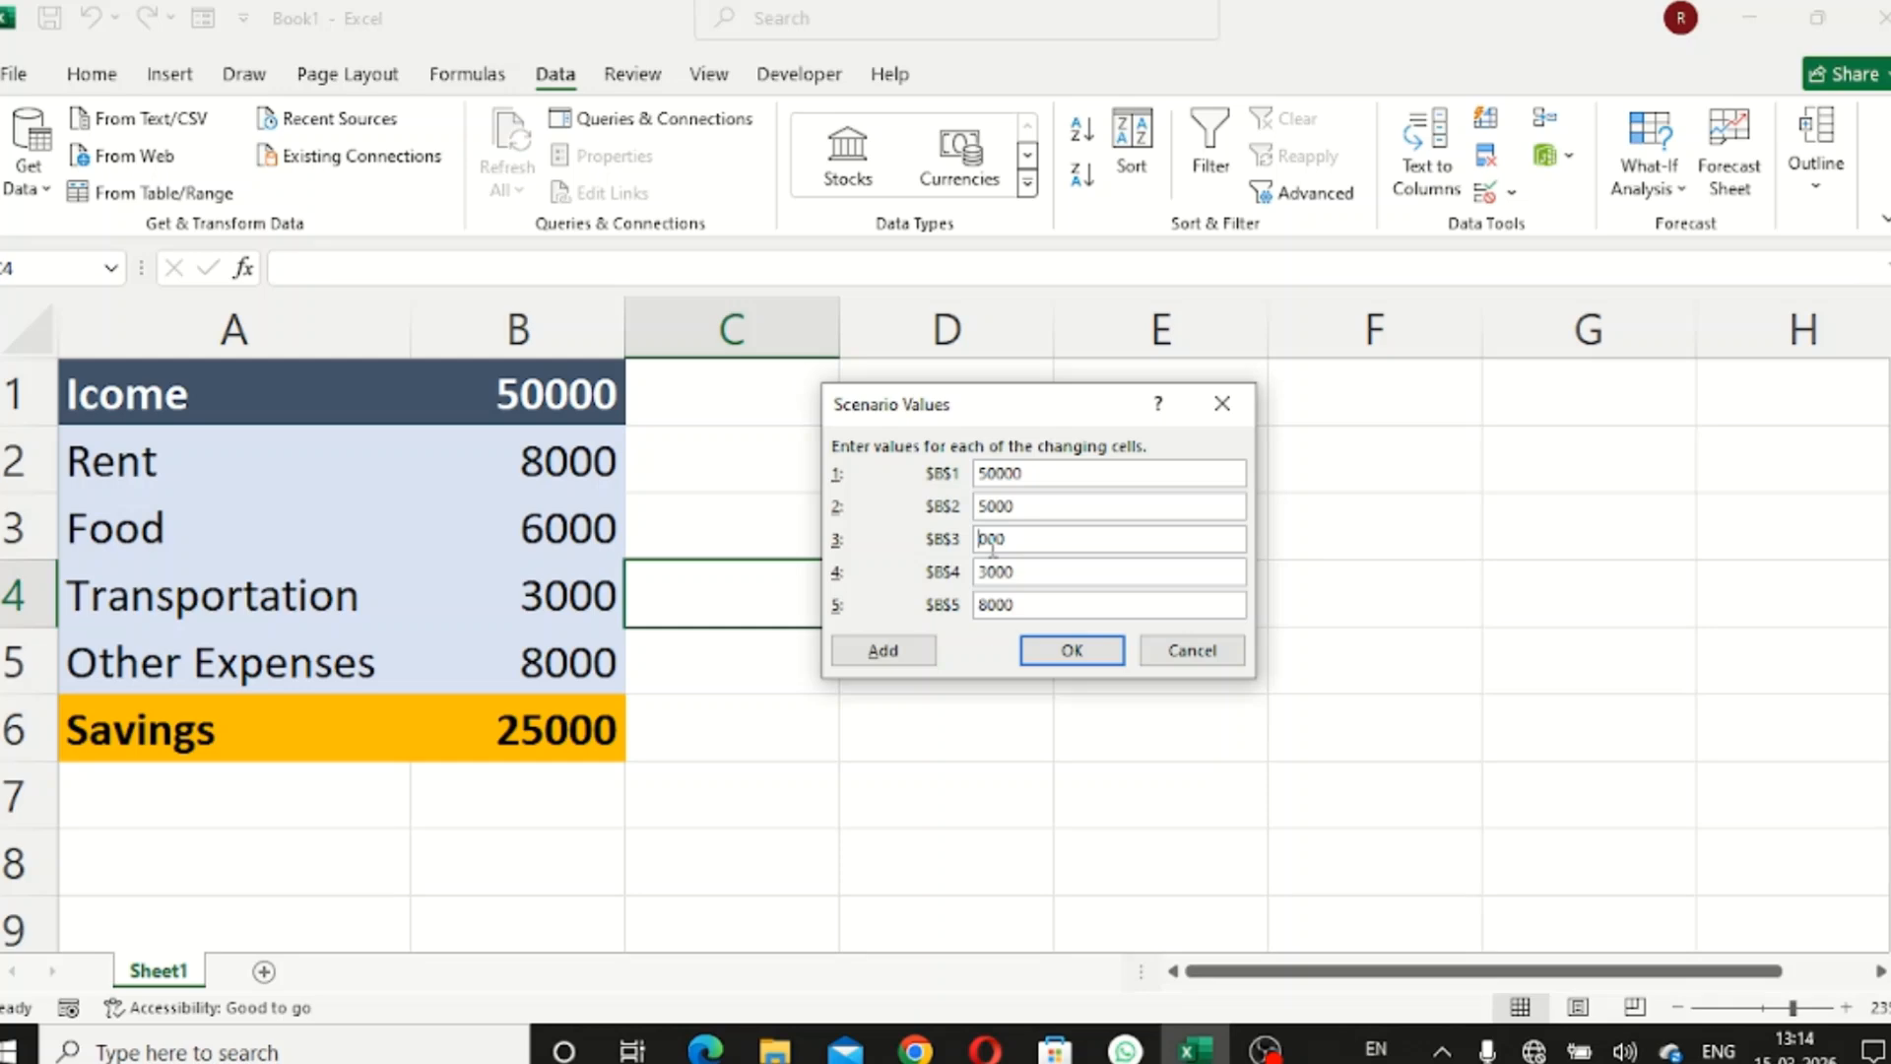
pyautogui.write('5')
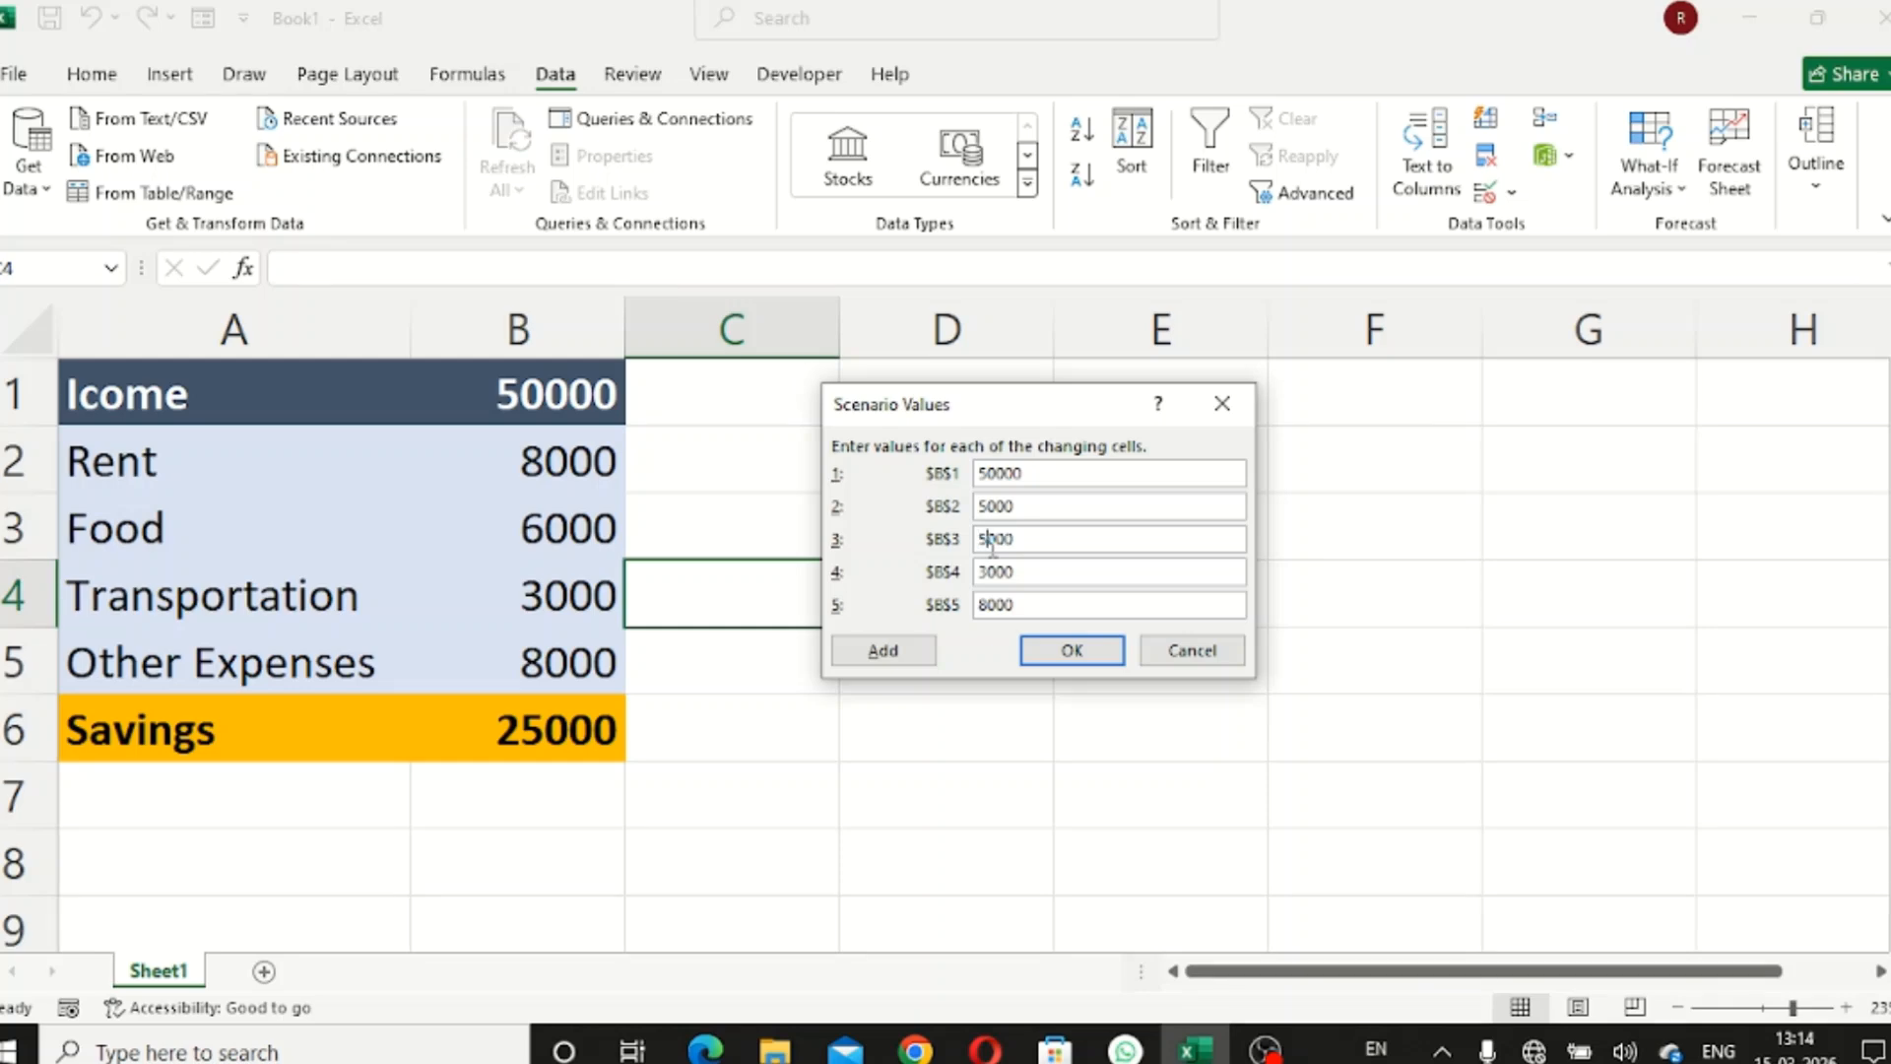
pyautogui.click(985, 605)
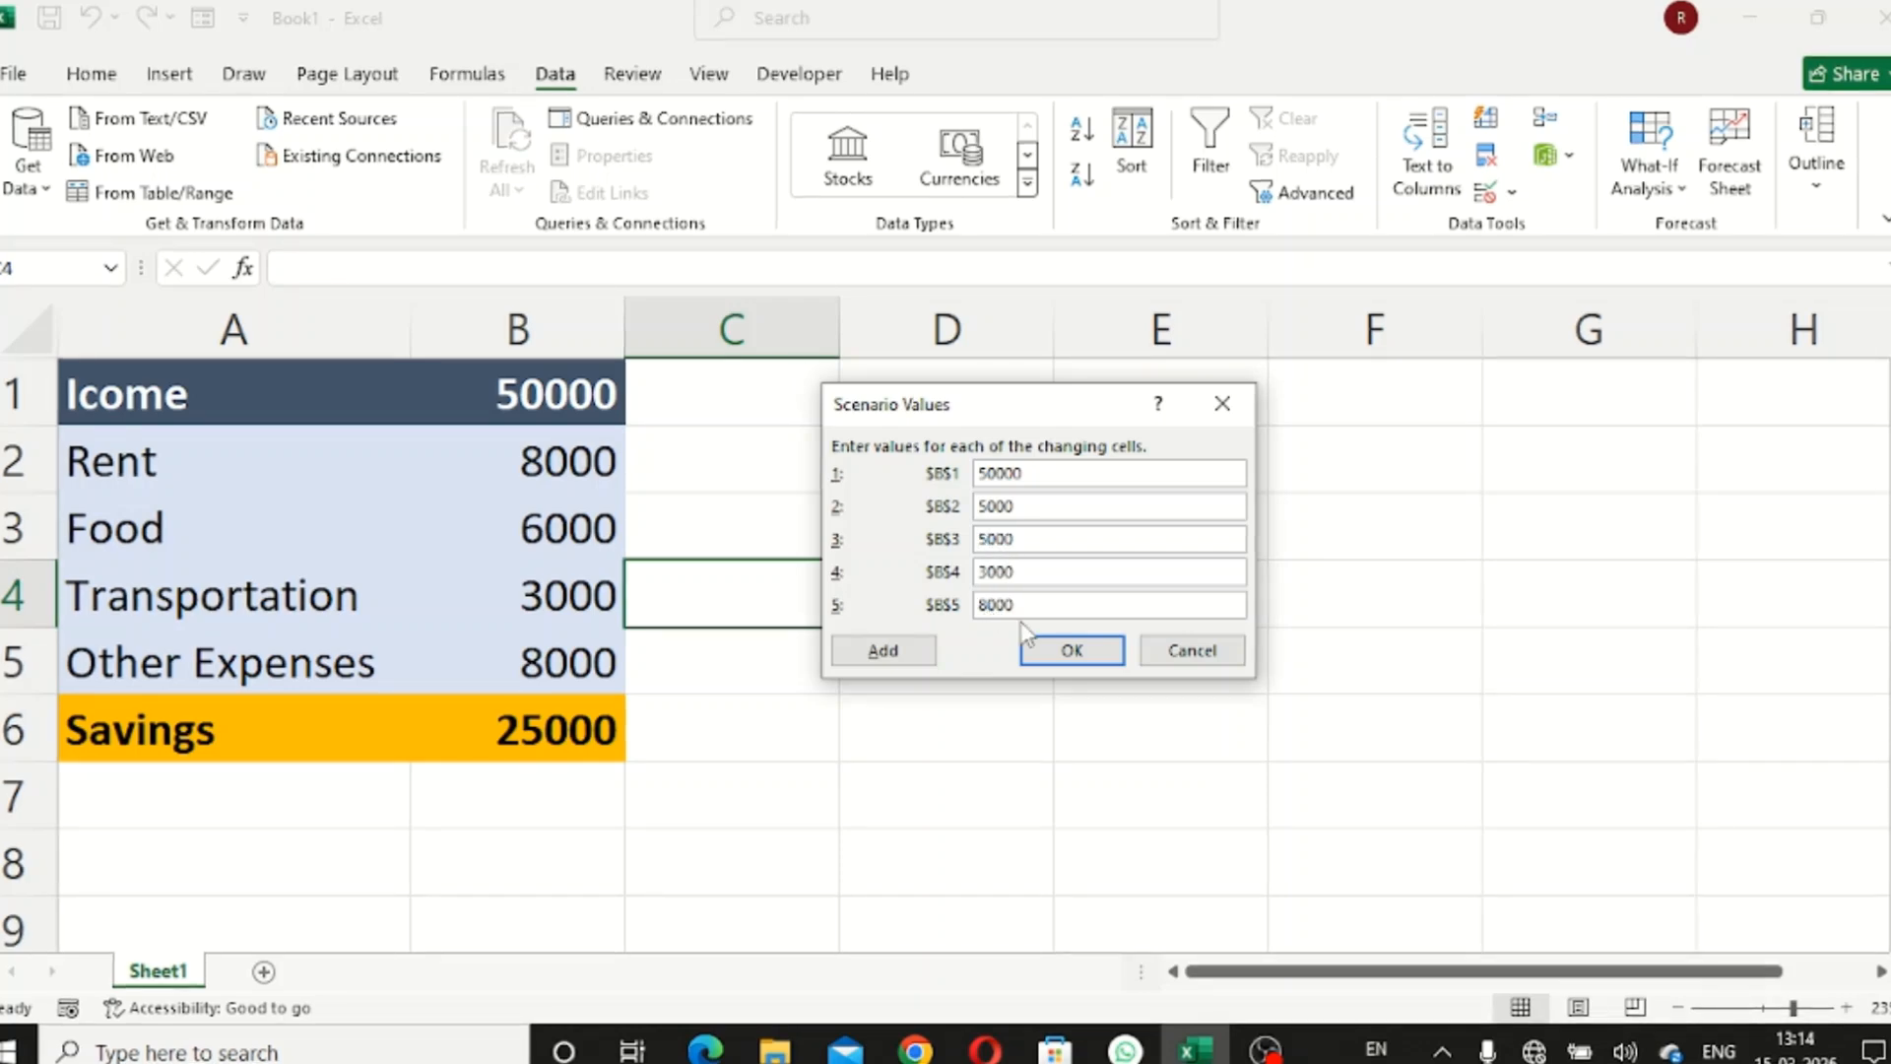
pyautogui.press('BackSpace')
pyautogui.write('4')
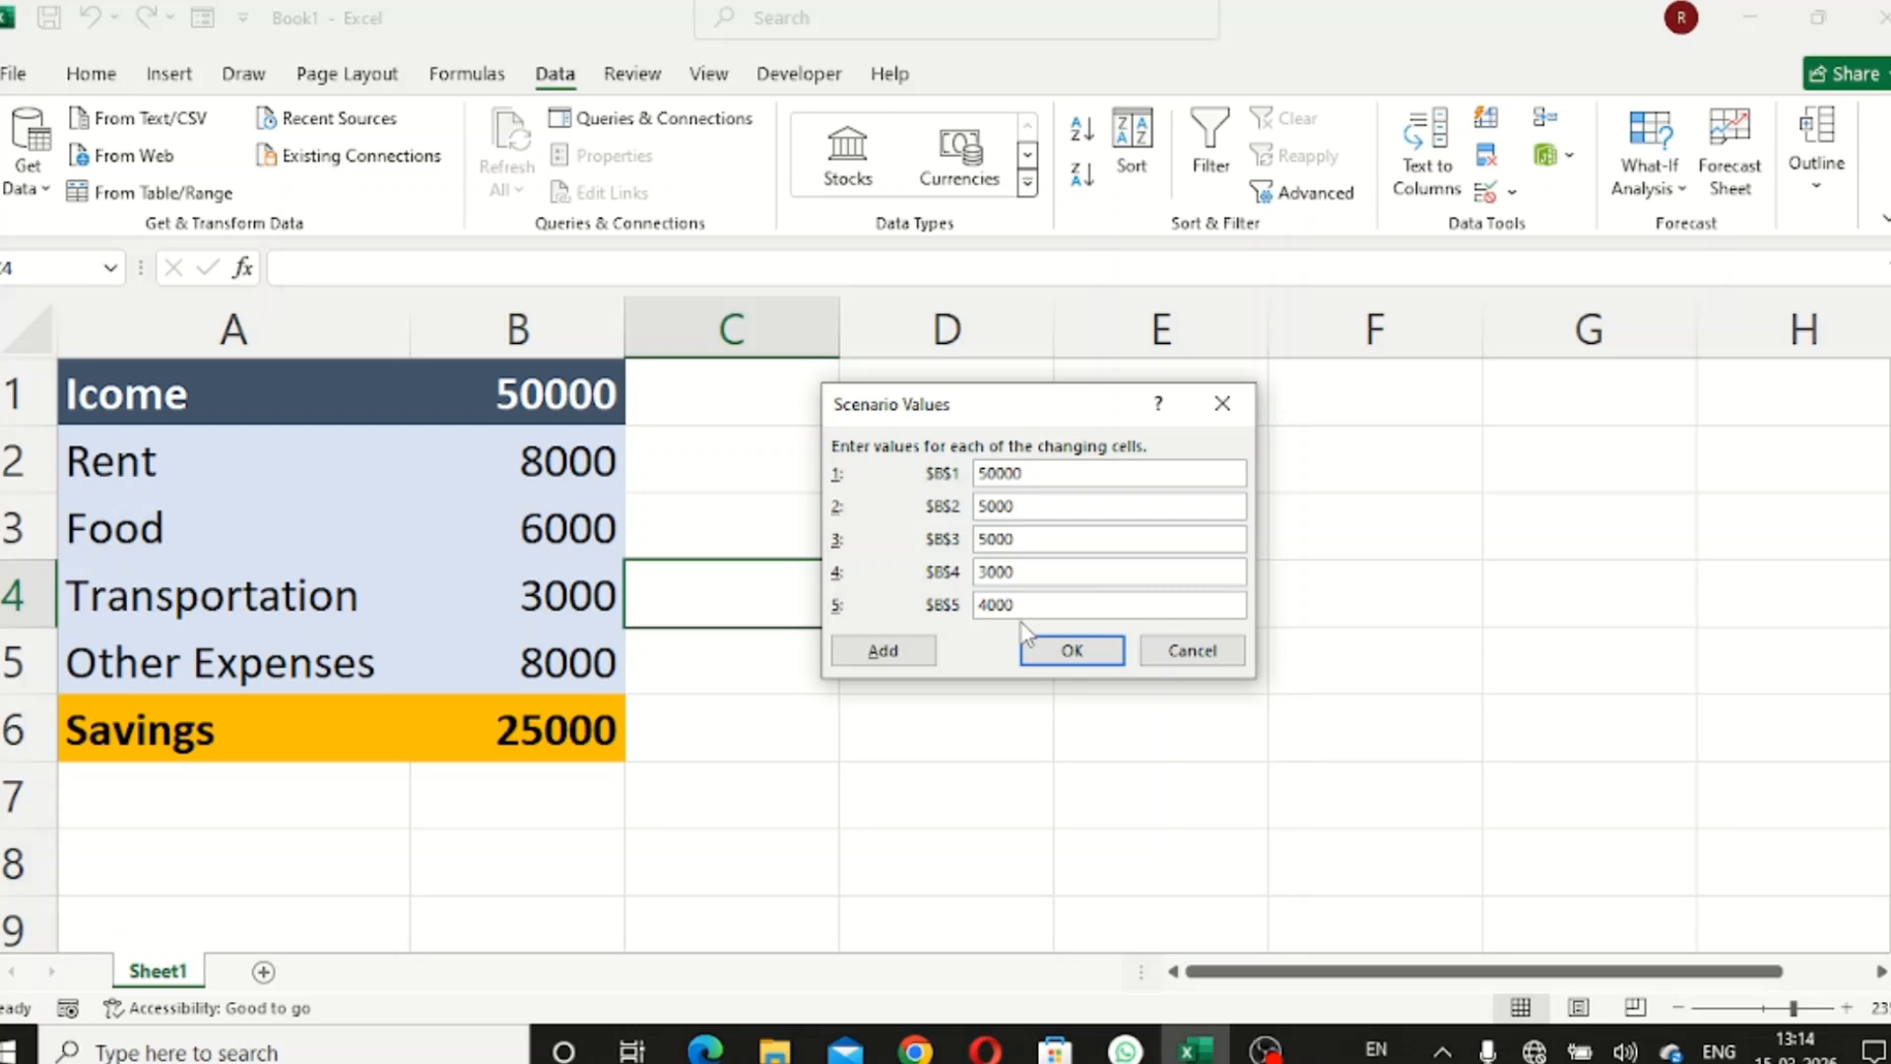
pyautogui.click(1074, 650)
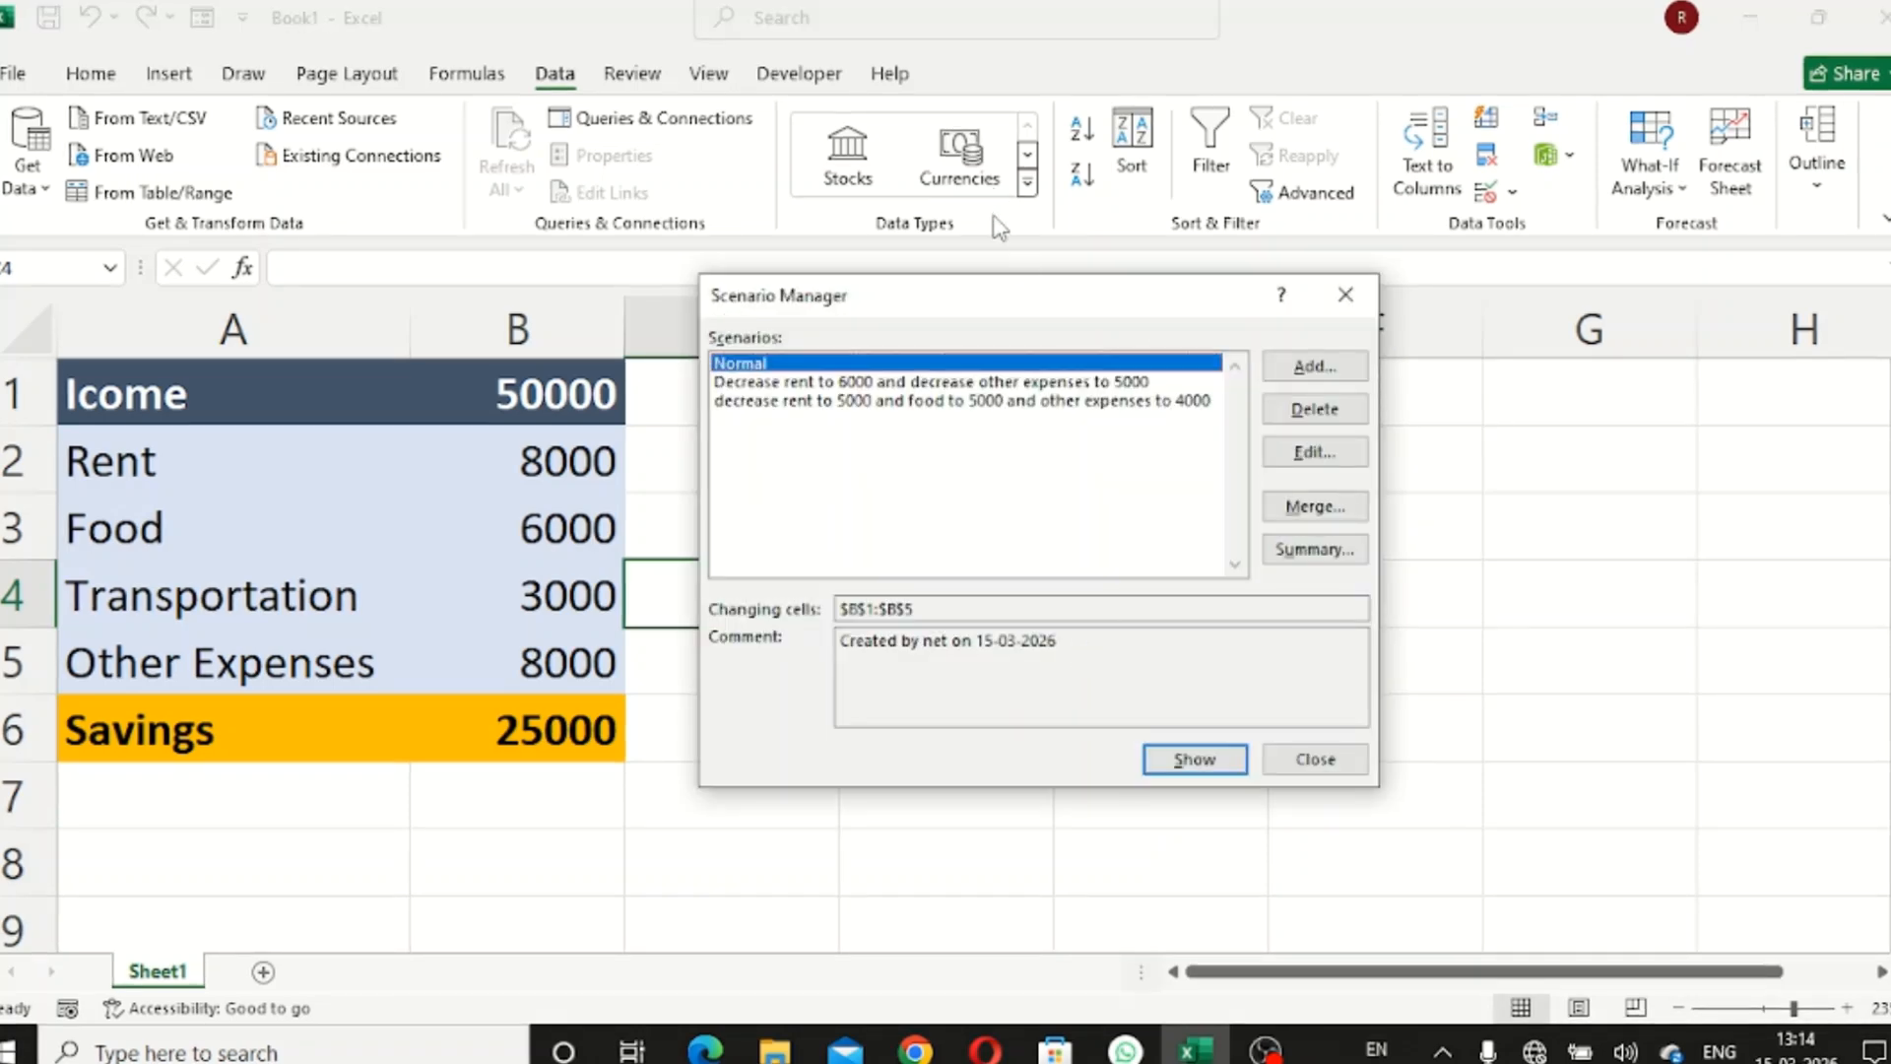
pyautogui.moveTo(987, 296); pyautogui.dragTo(1034, 294)
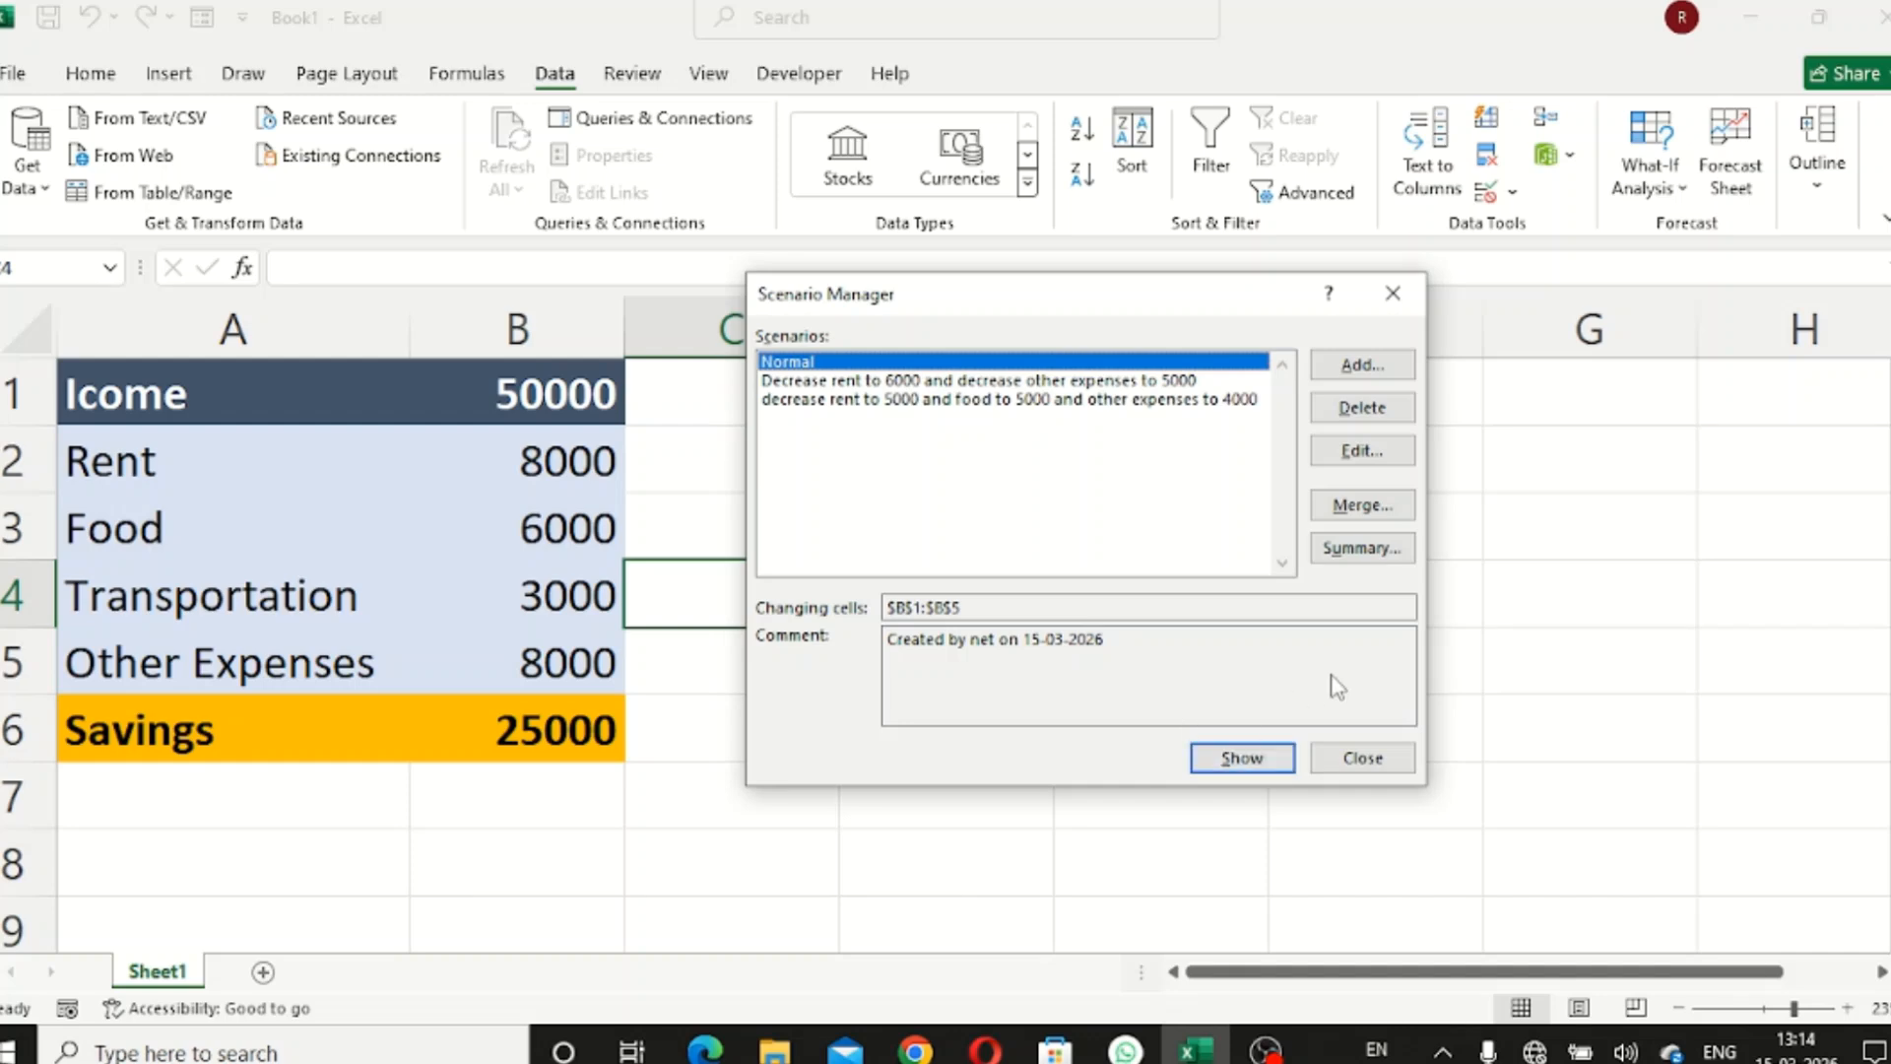
pyautogui.click(1393, 293)
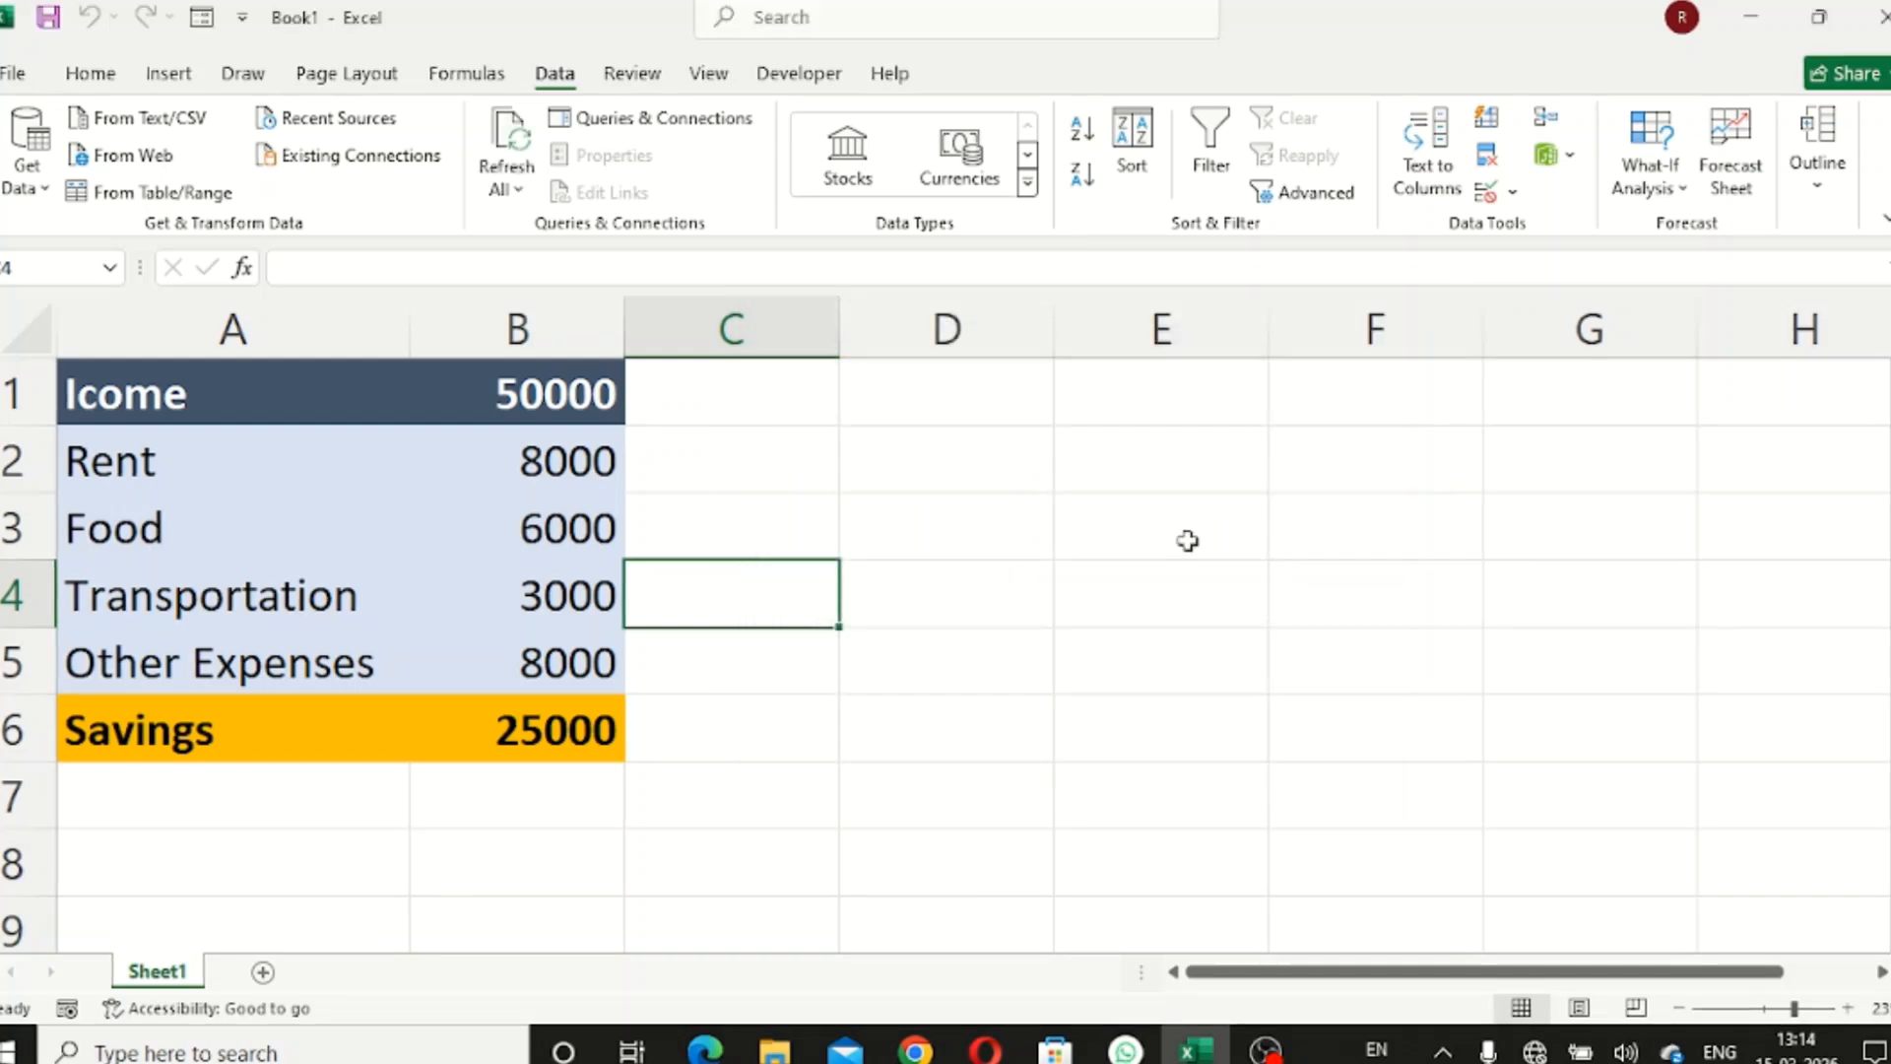
# Step: Reopen the Scenario Manager and show the "Decrease rent to 6000 and decrease other expenses to 5000" scenario in the budget table
pyautogui.click(694, 441)
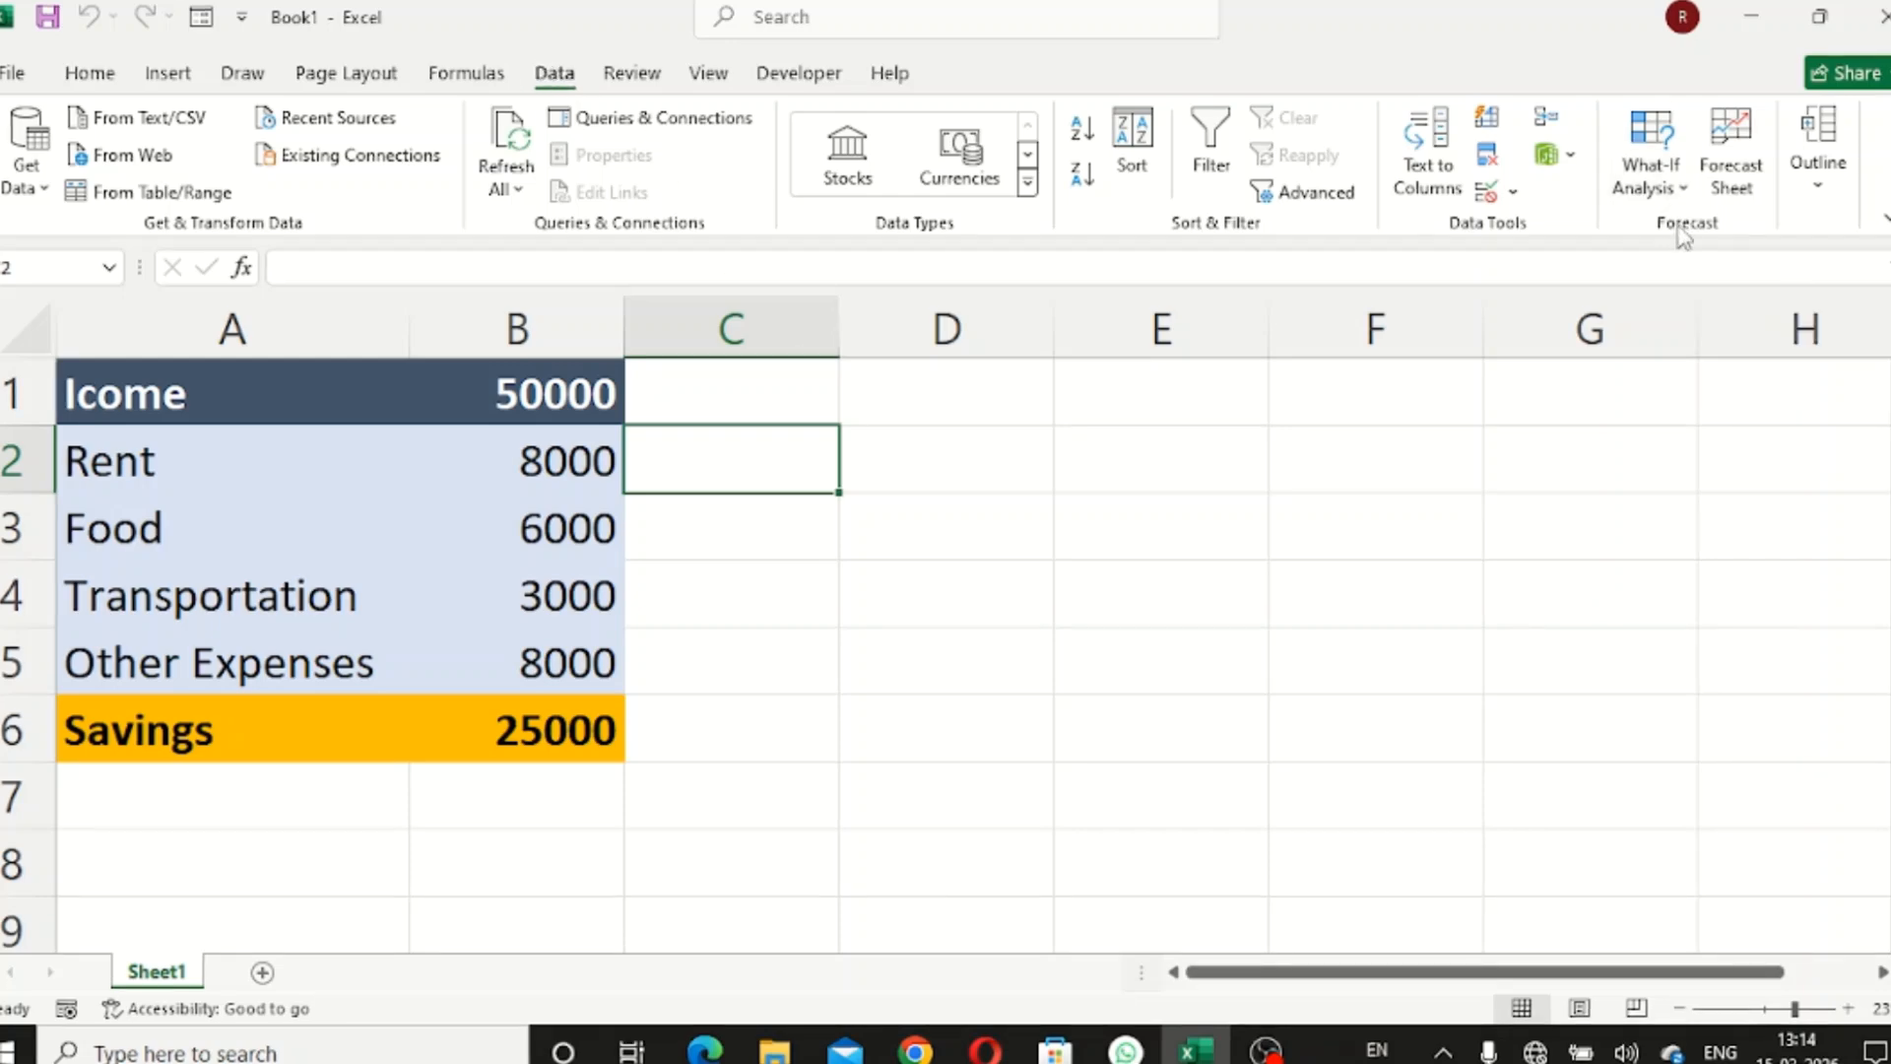
pyautogui.click(1675, 197)
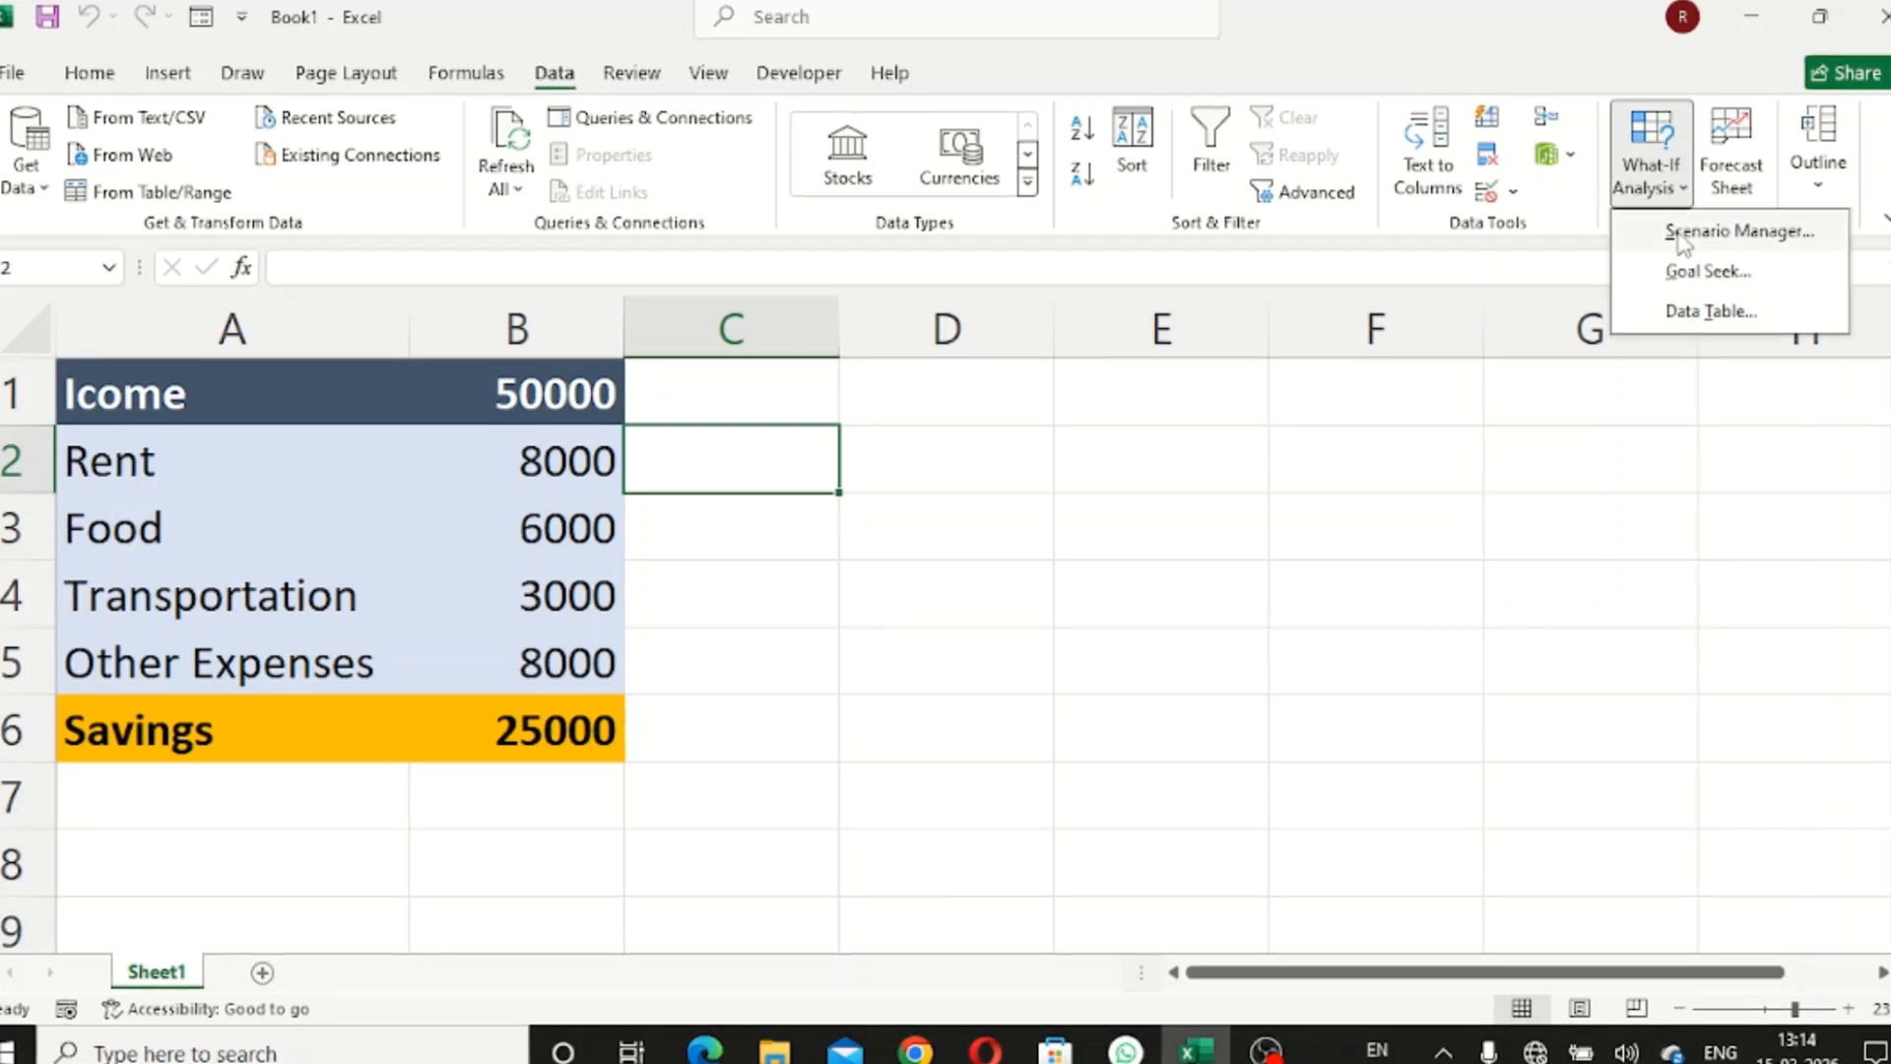
pyautogui.click(1679, 228)
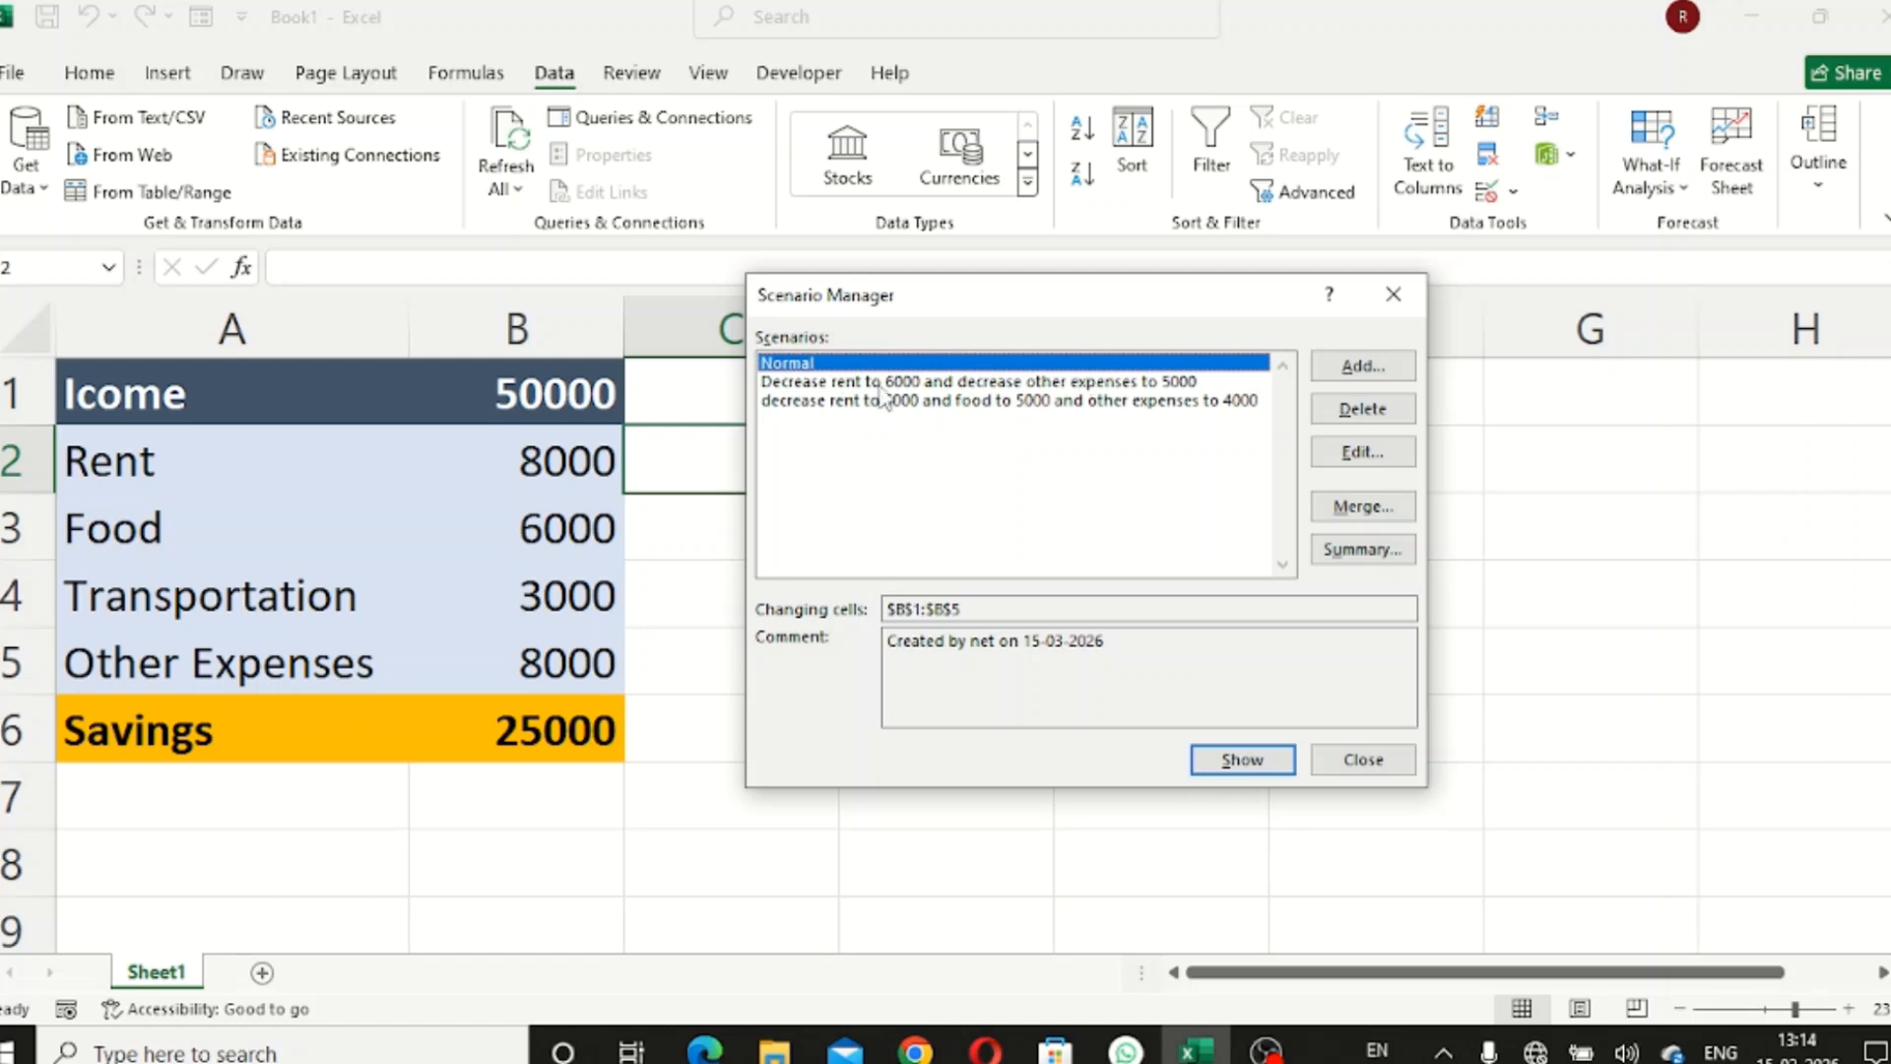
pyautogui.click(823, 386)
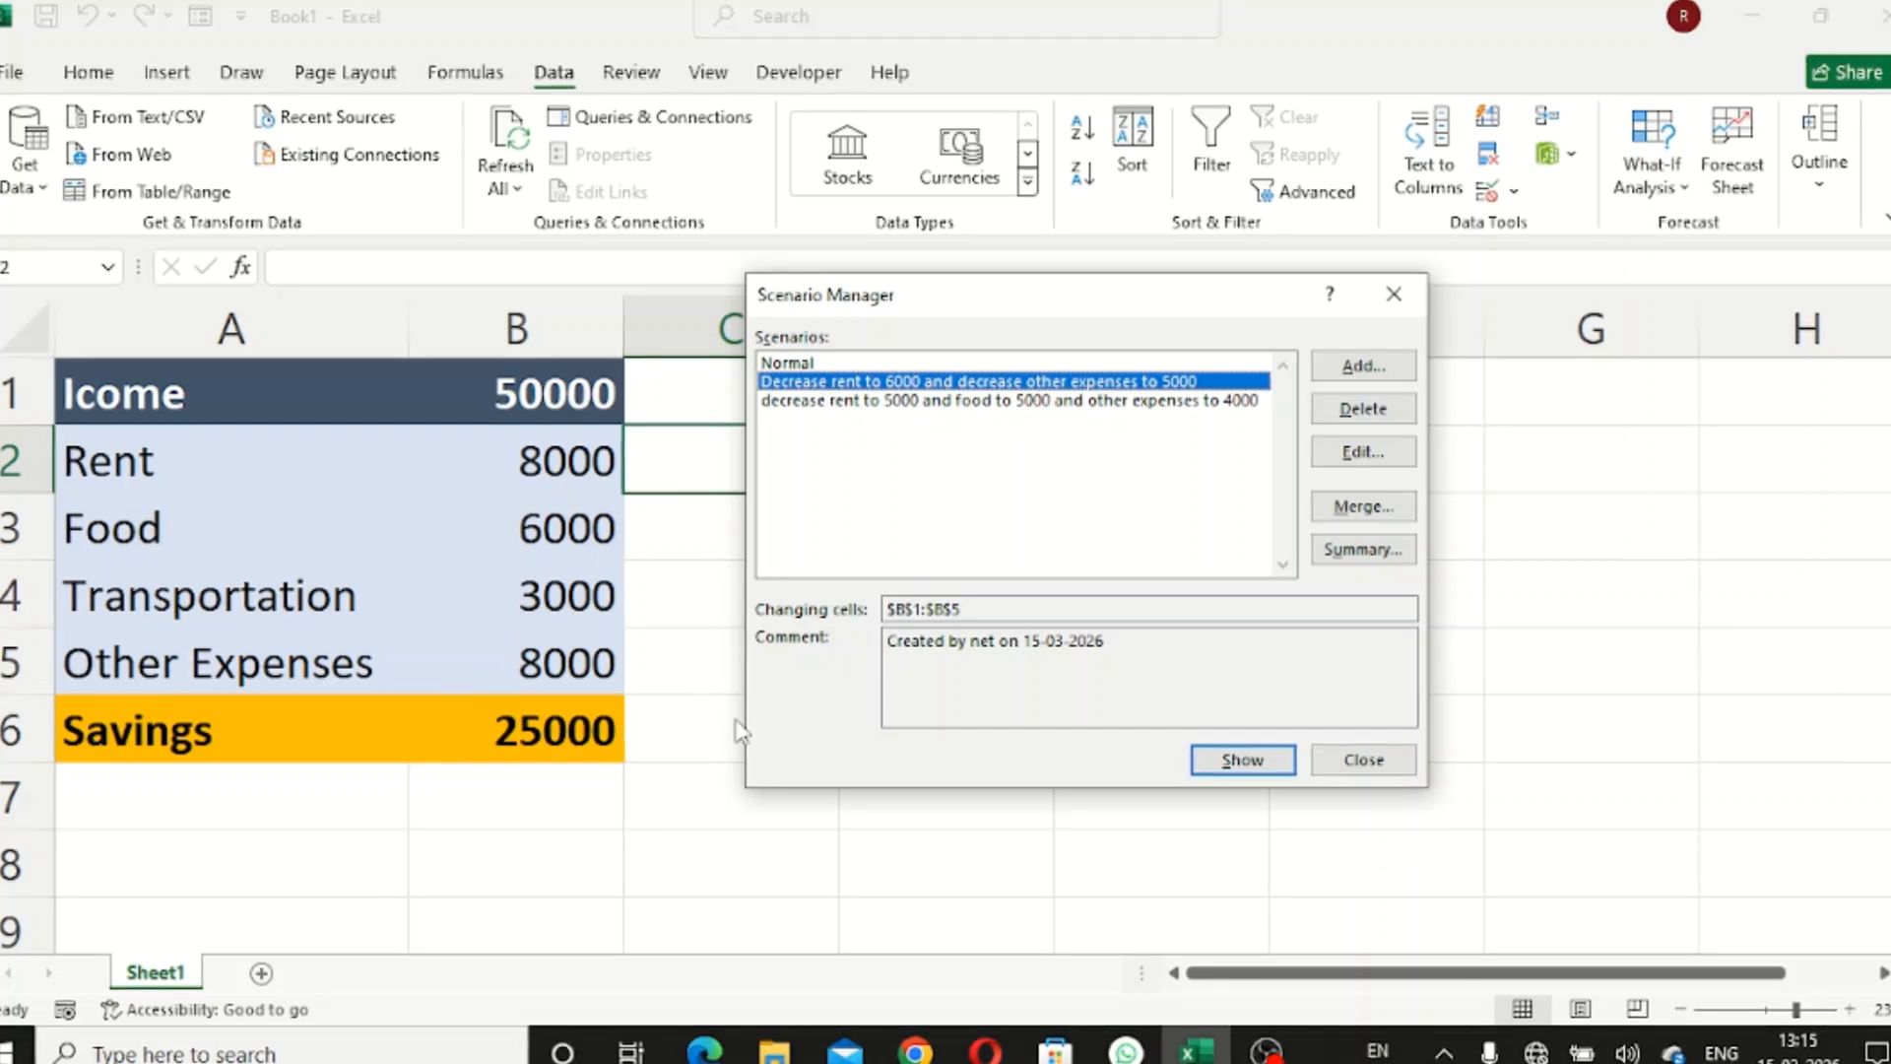
pyautogui.click(1241, 769)
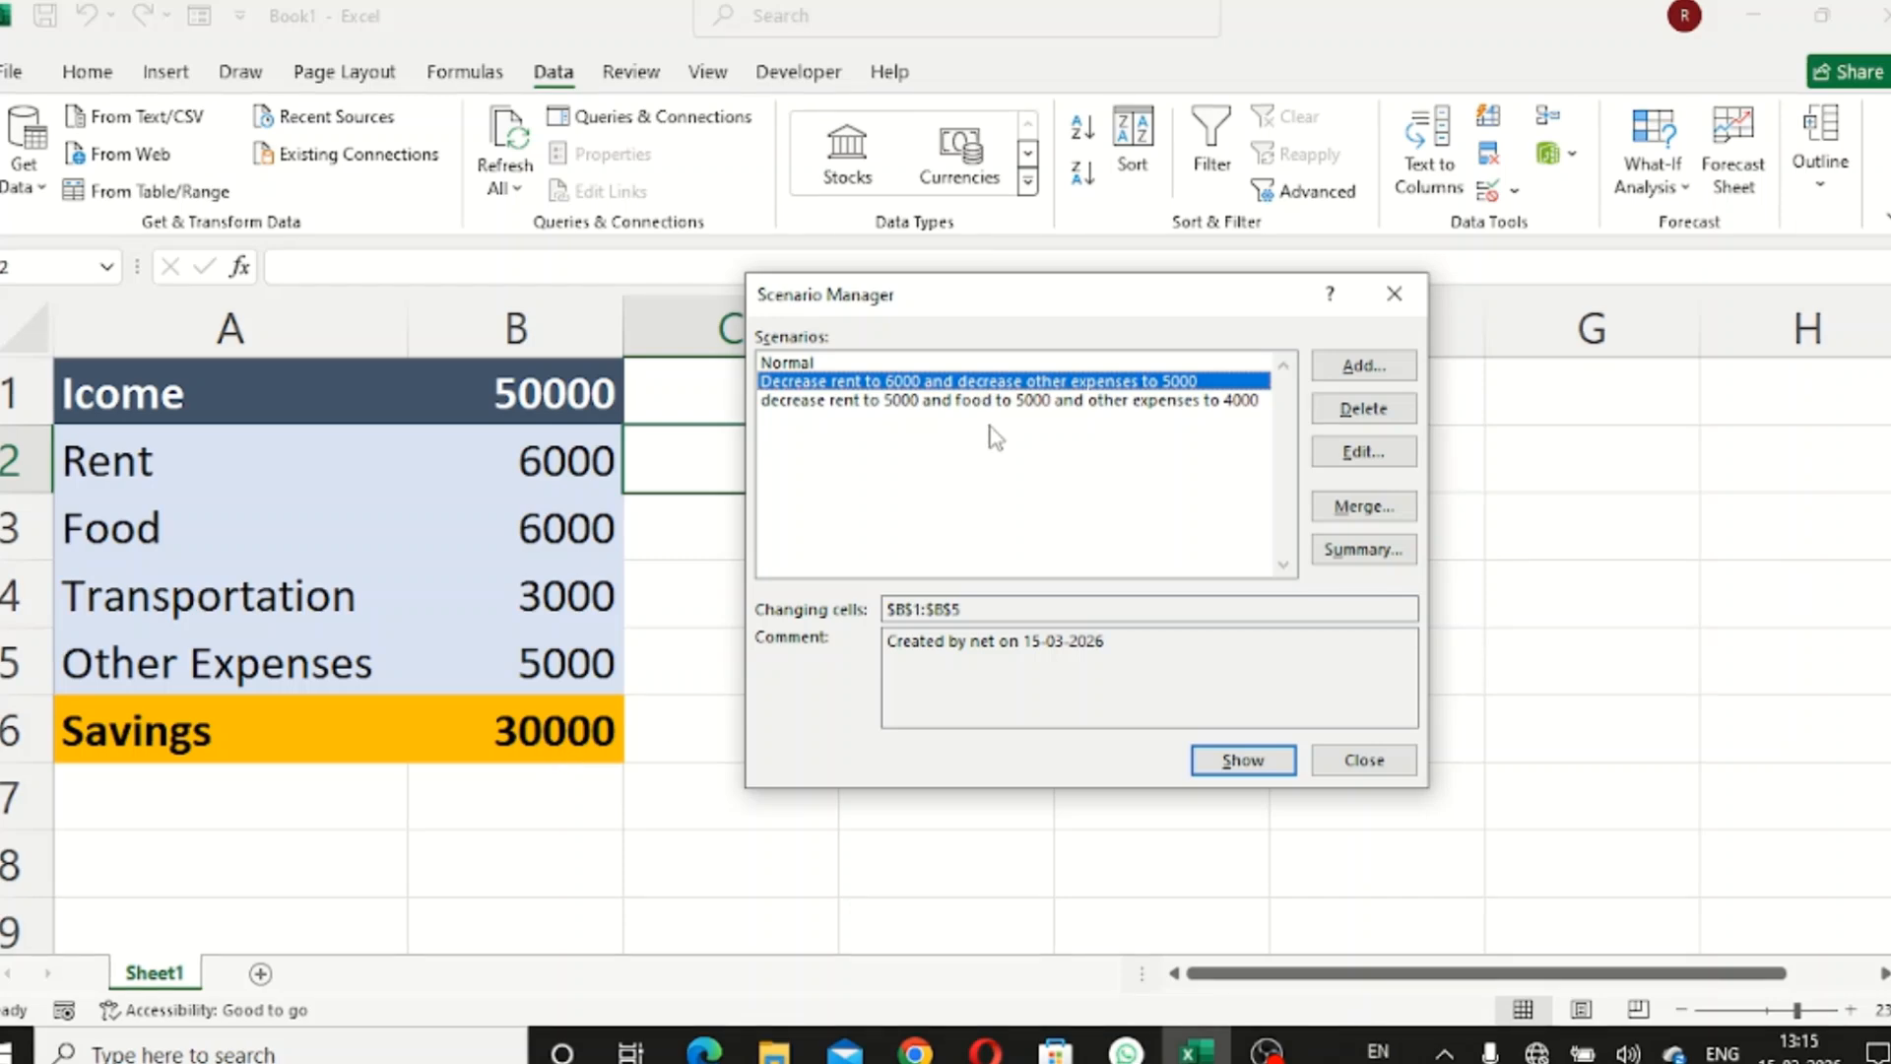
# Step: Show the "decrease rent to 5000 and food to 5000 and other expenses to 4000" scenario in the budget table
pyautogui.click(1001, 401)
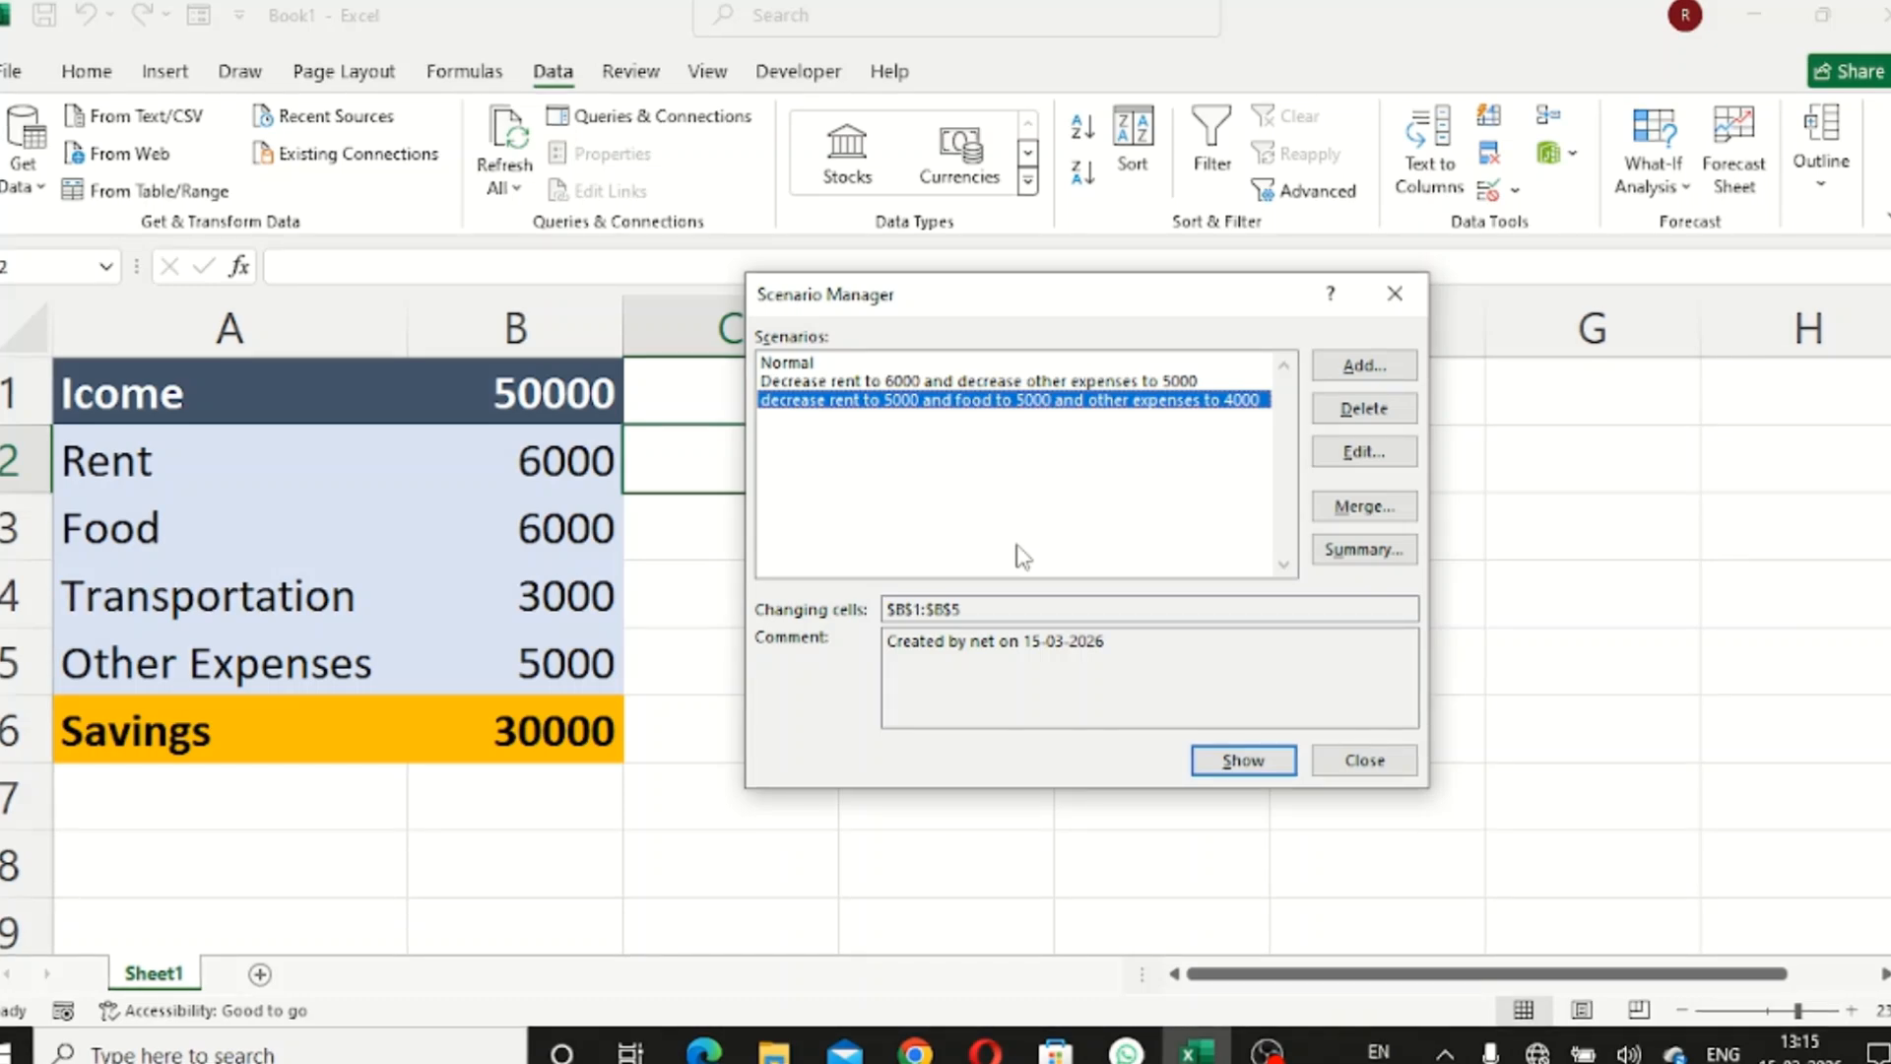
pyautogui.click(1241, 765)
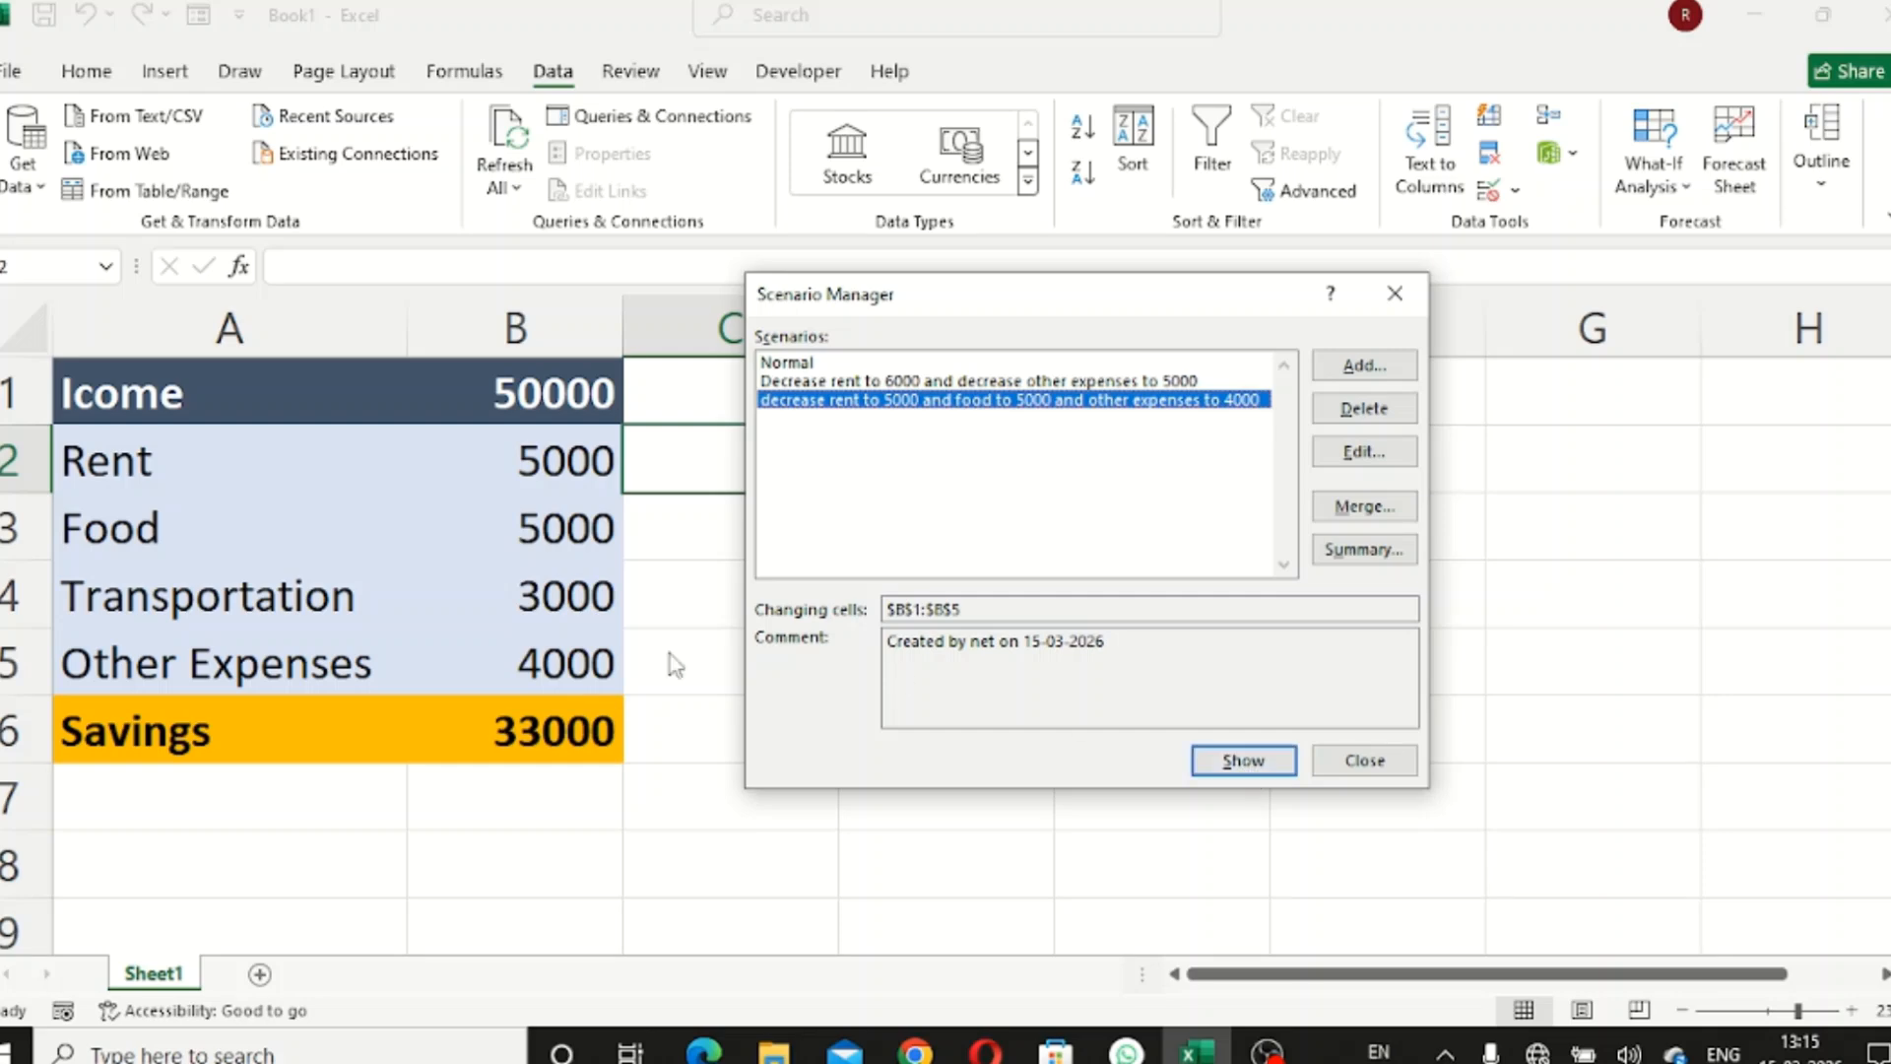